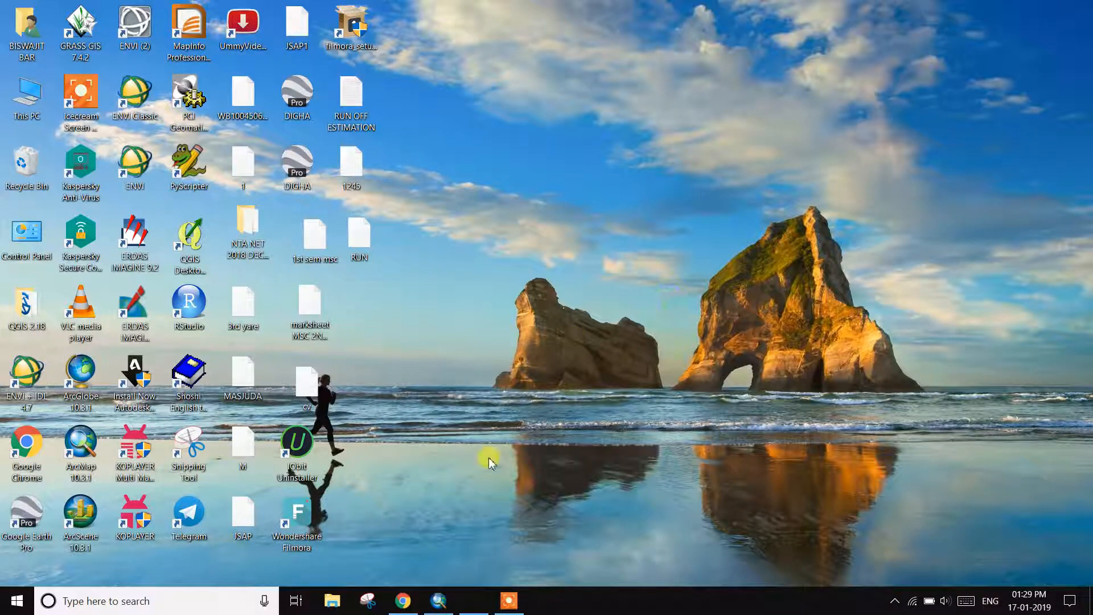
Step: Switch to ArcMap and add the Sikkim_Slope_deg.tif raster from the Sikkim Slope folder to the map
click(438, 600)
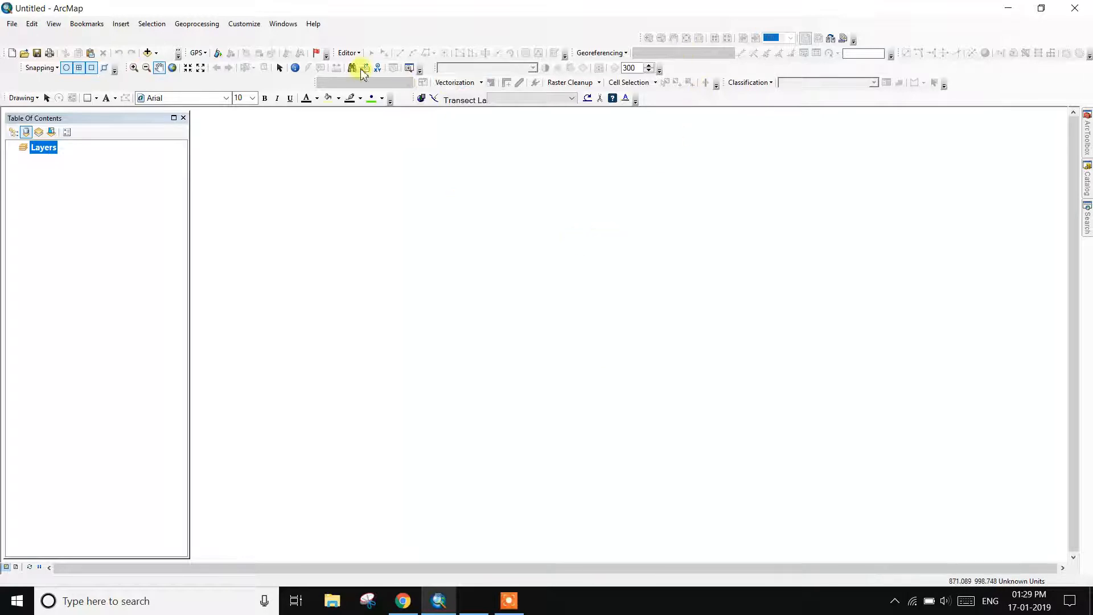
click(148, 54)
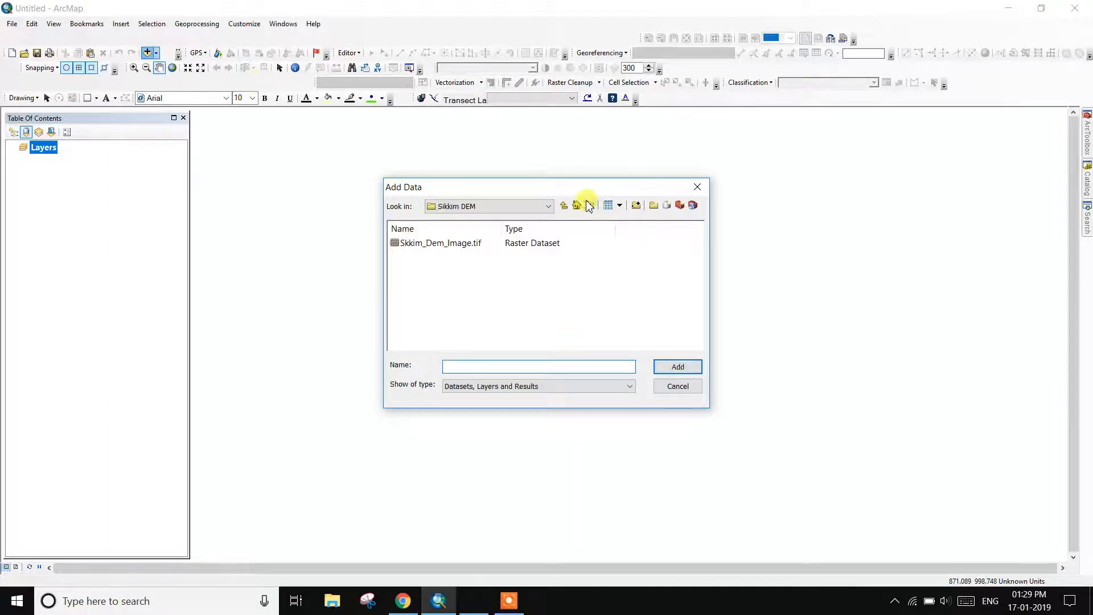
click(564, 206)
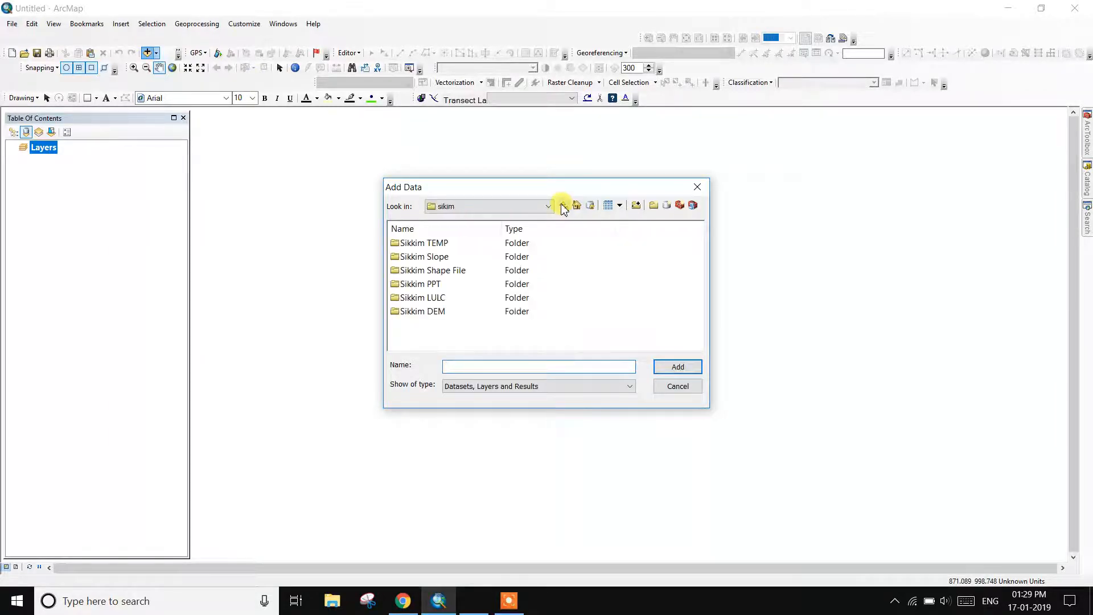
double_click(452, 258)
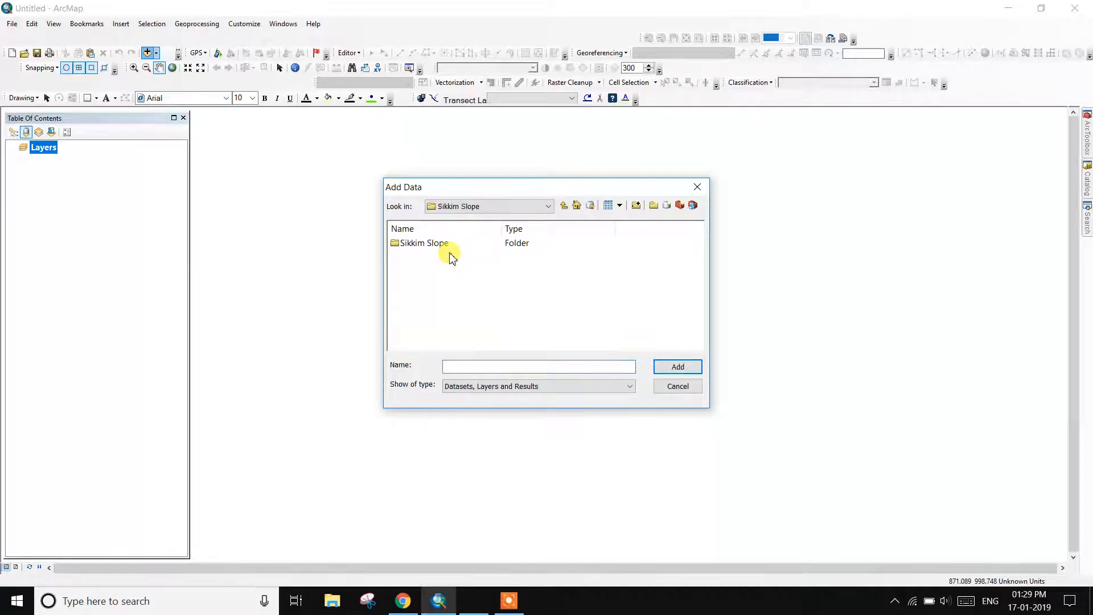
double_click(449, 245)
click(444, 244)
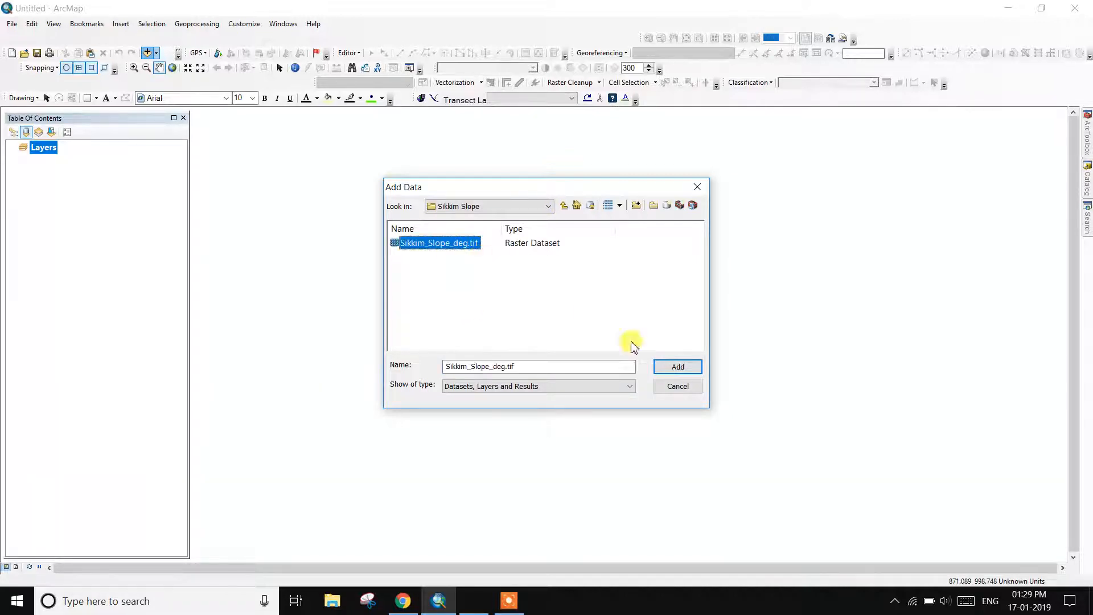
click(676, 366)
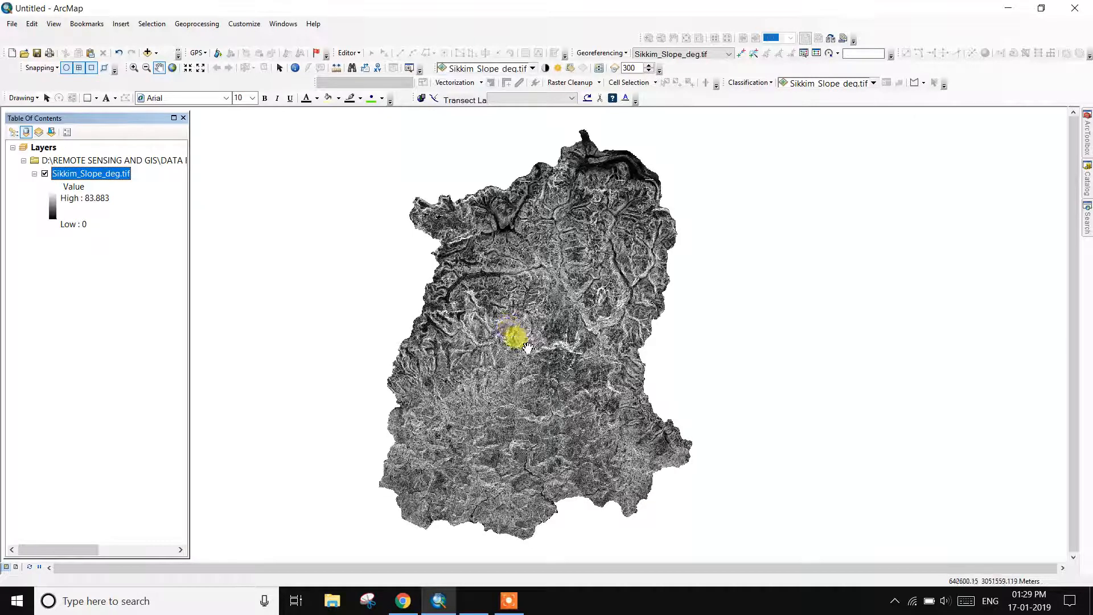
scroll(528, 348, up, 1)
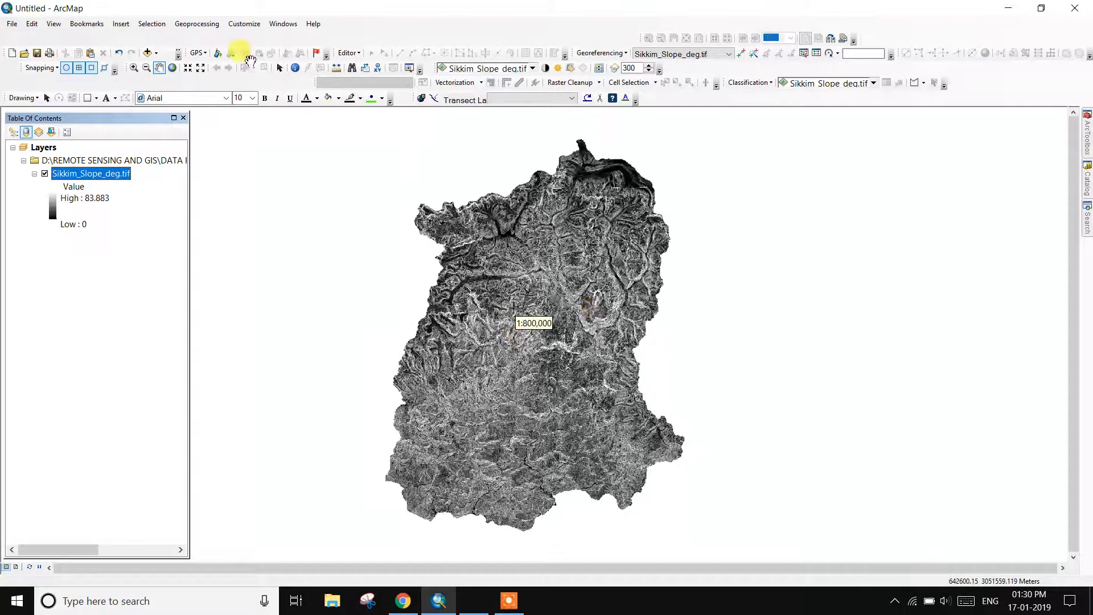
Step: Add the Sikkim_temp.tif raster from the Sikkim TEMP folder to the map
click(149, 53)
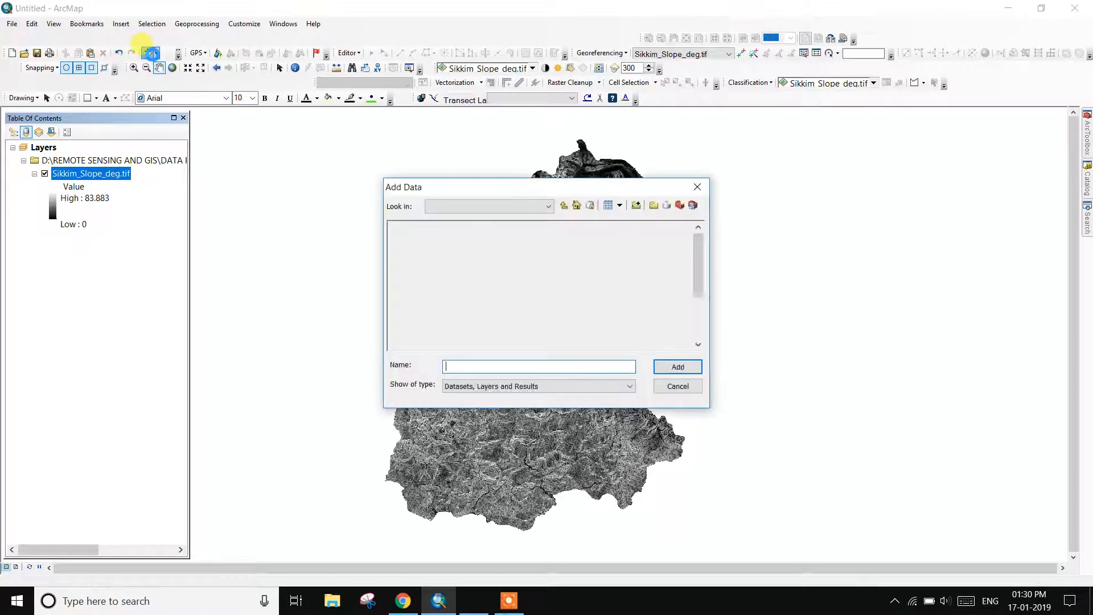
click(564, 206)
click(564, 206)
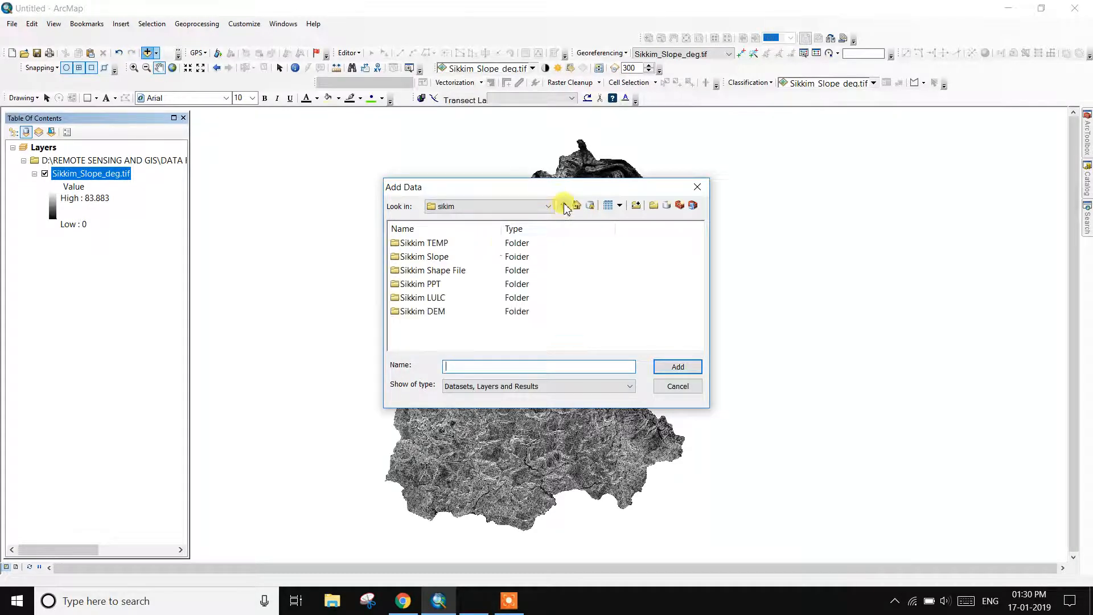
click(434, 243)
double_click(434, 243)
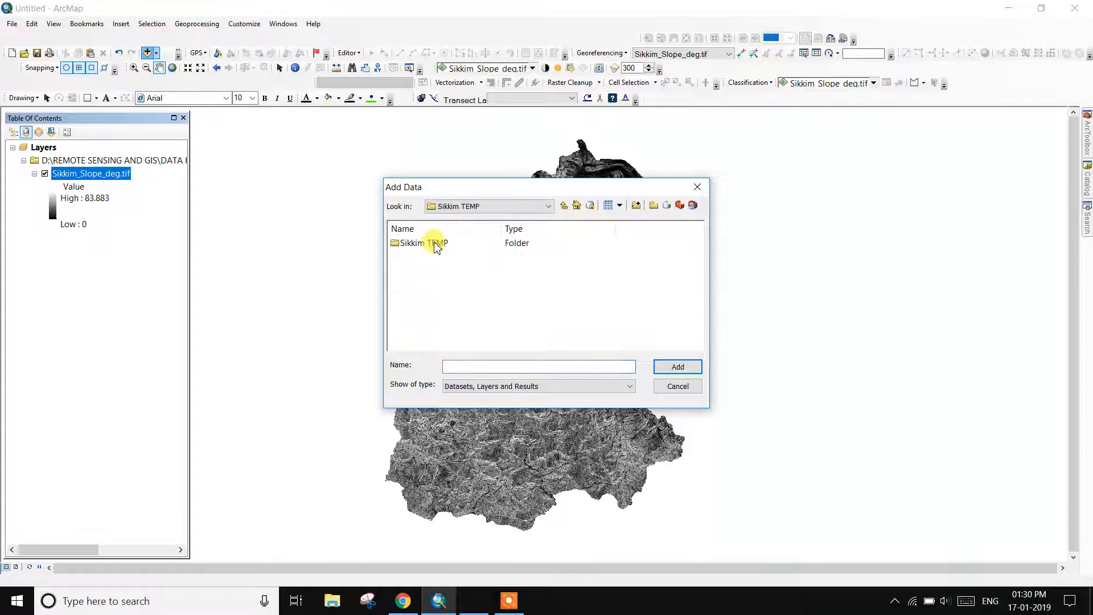
click(434, 244)
click(677, 366)
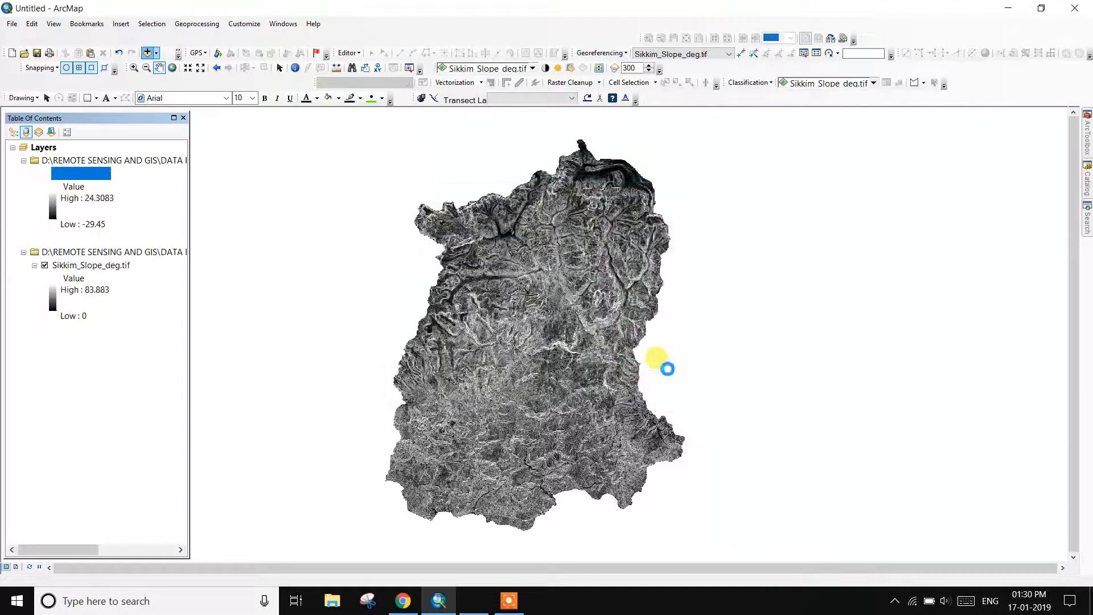
Step: Add the sikim.shp boundary shapefile from the Sikkim Shape File folder to the map
click(148, 52)
click(563, 205)
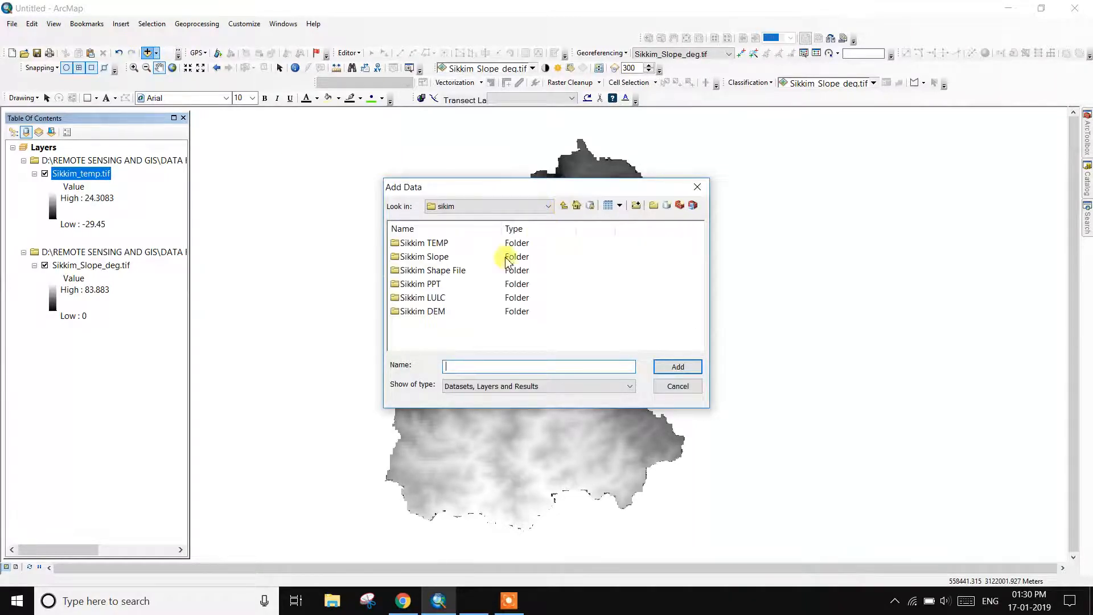
click(443, 271)
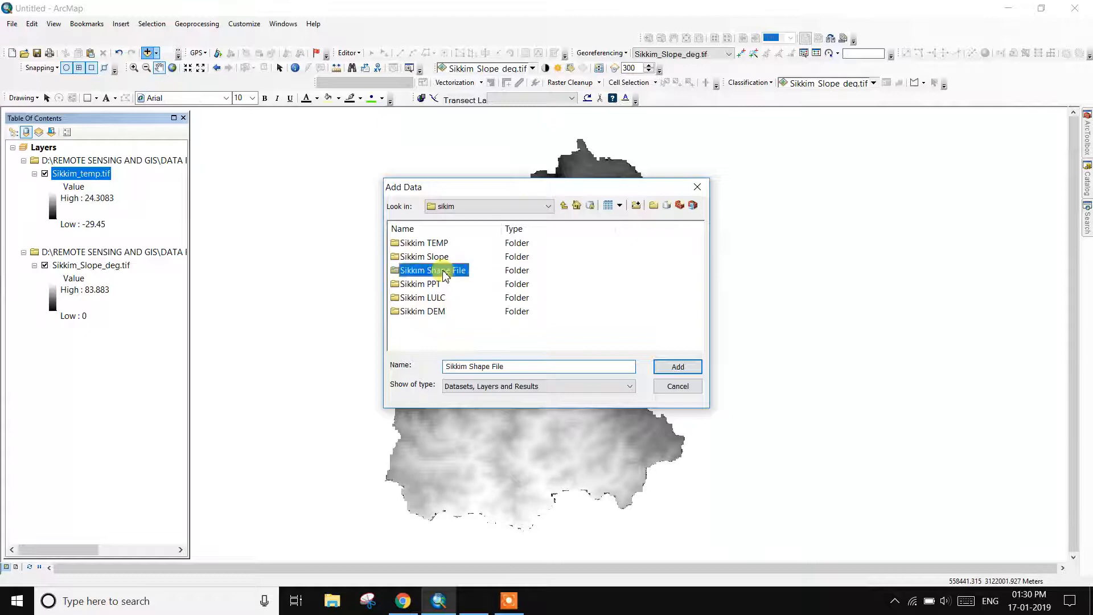
double_click(444, 272)
click(441, 247)
double_click(440, 247)
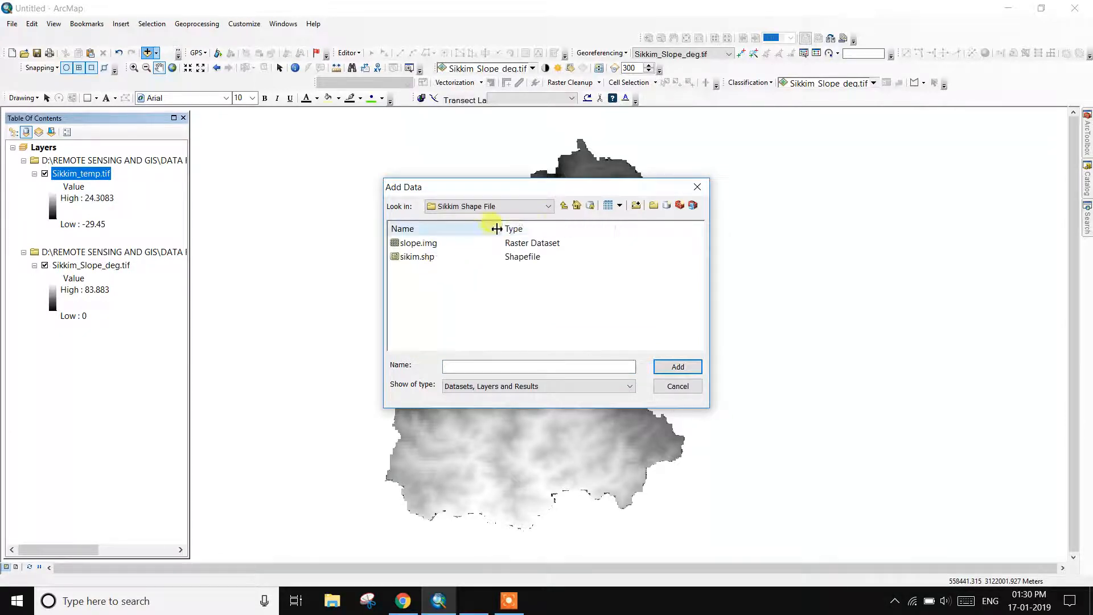
click(566, 206)
double_click(435, 244)
click(432, 256)
click(677, 365)
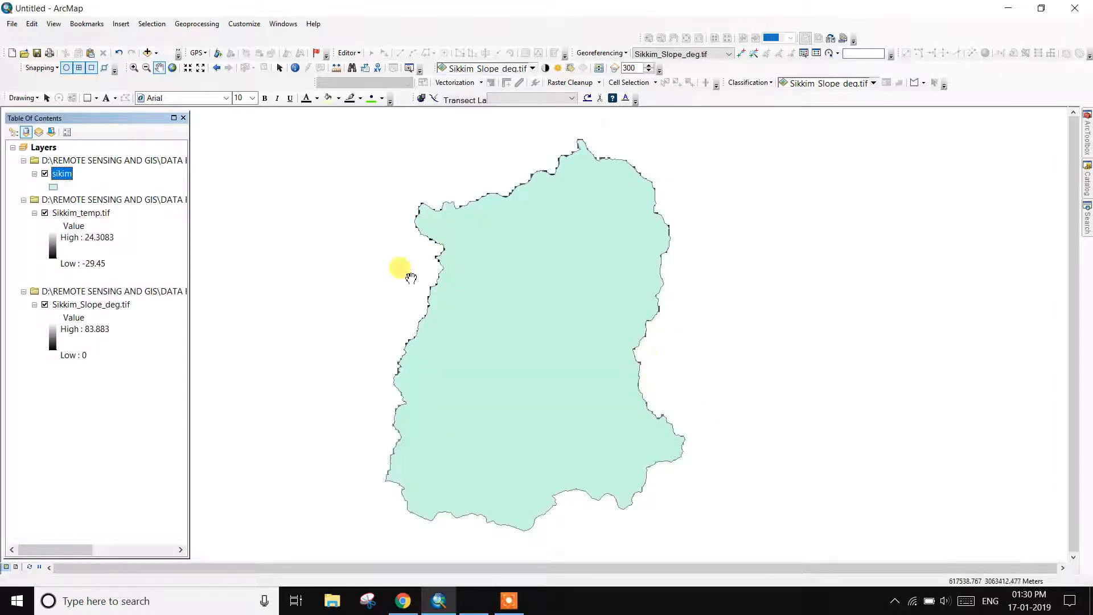
Step: Add the Sikkim_avg_ppt.tif precipitation raster from the Sikkim PPT folder to the map
click(148, 53)
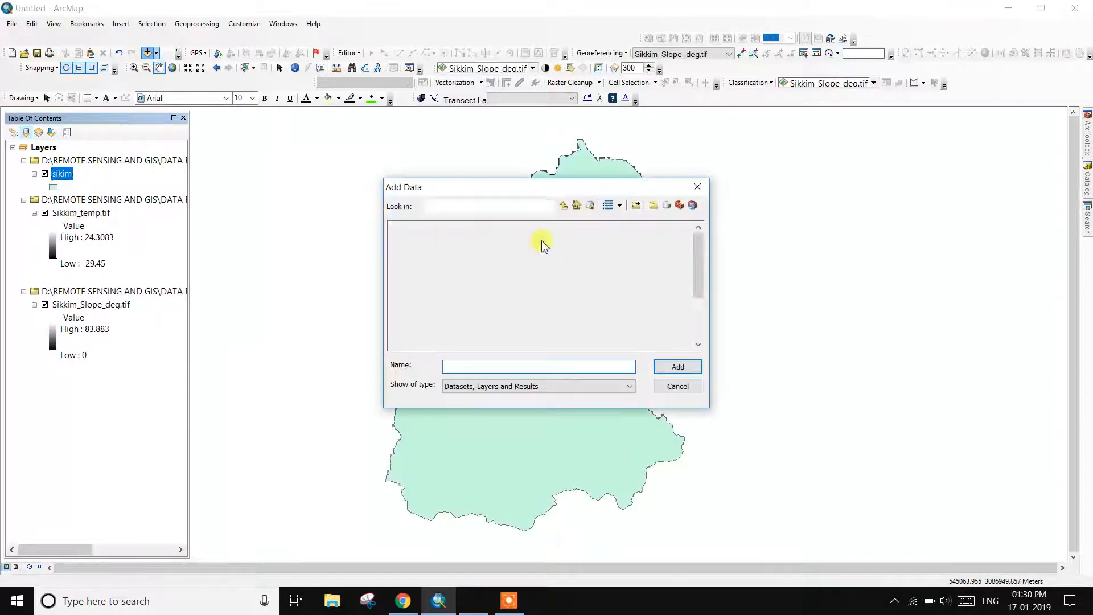
click(562, 206)
click(562, 206)
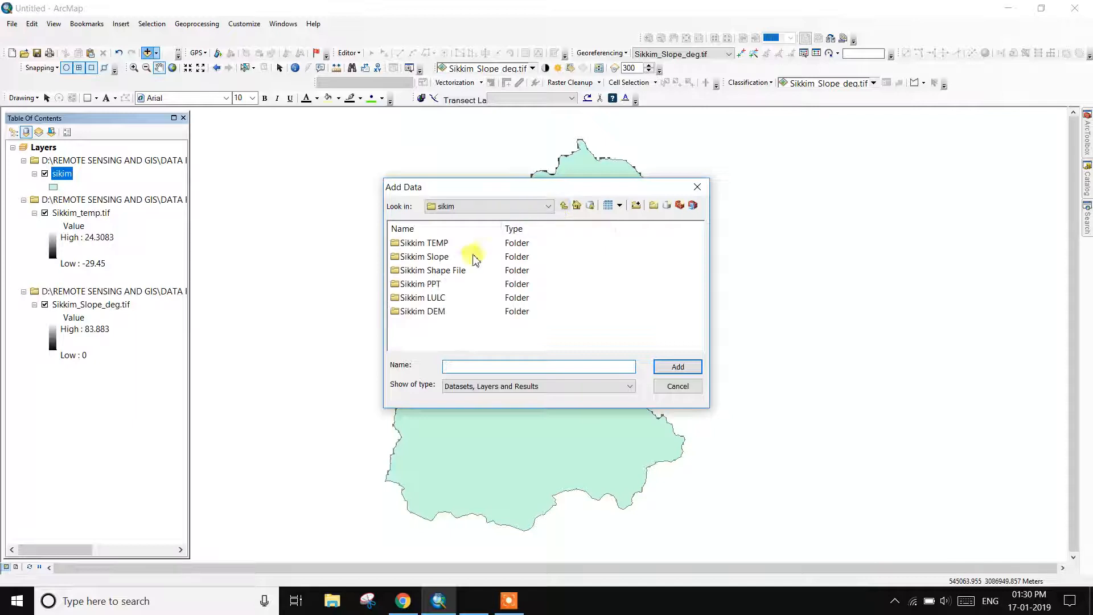
double_click(436, 283)
double_click(422, 244)
click(422, 242)
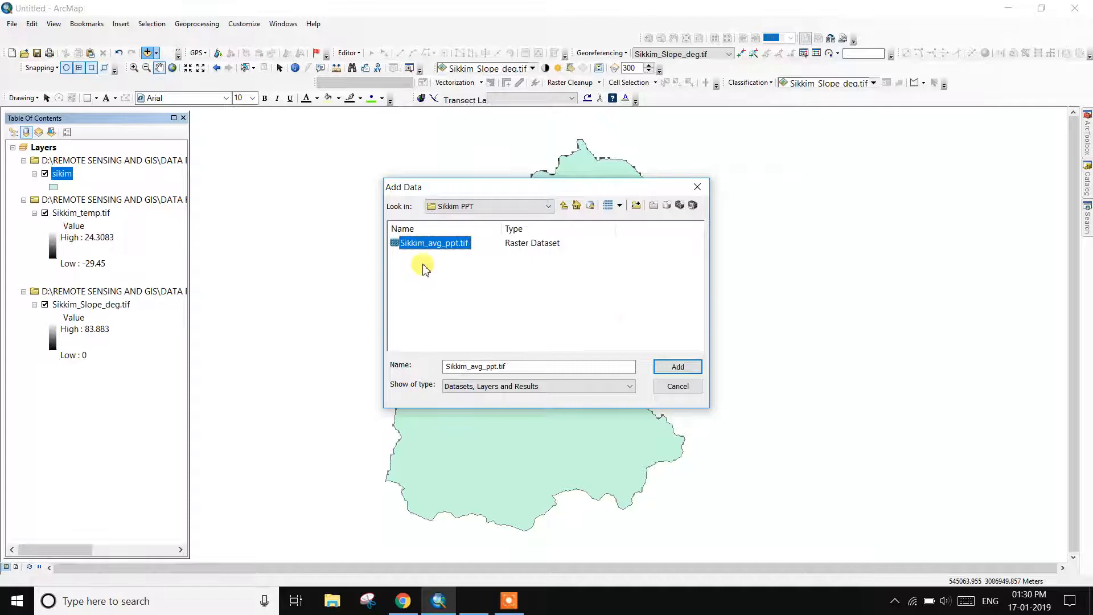
click(676, 367)
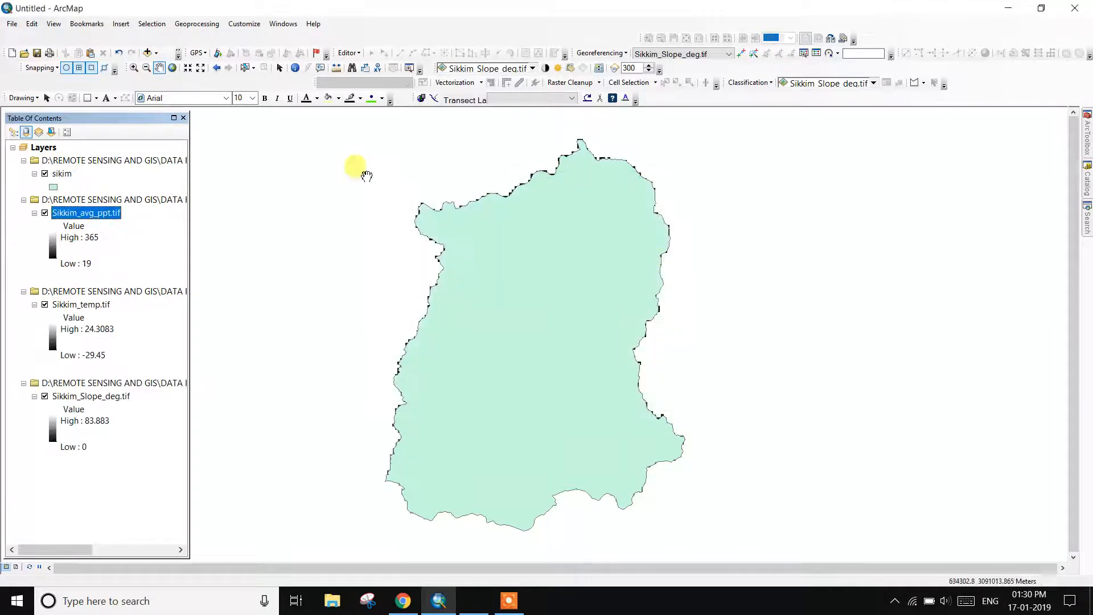
Step: Symbolize the sikim boundary layer as Hollow with a red outline of width 2
click(53, 186)
click(849, 243)
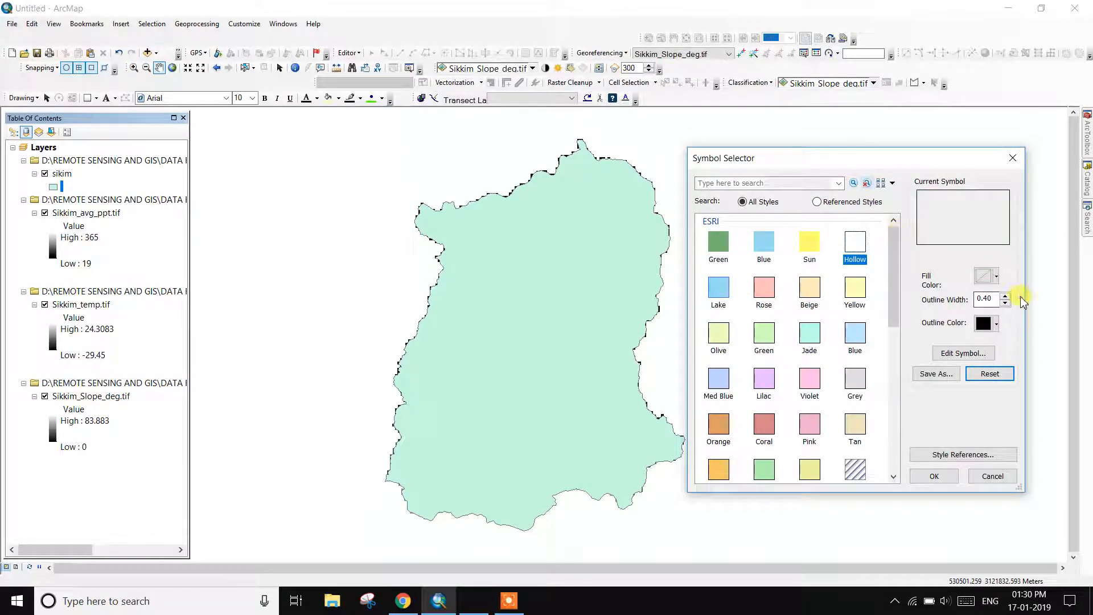
text(2)
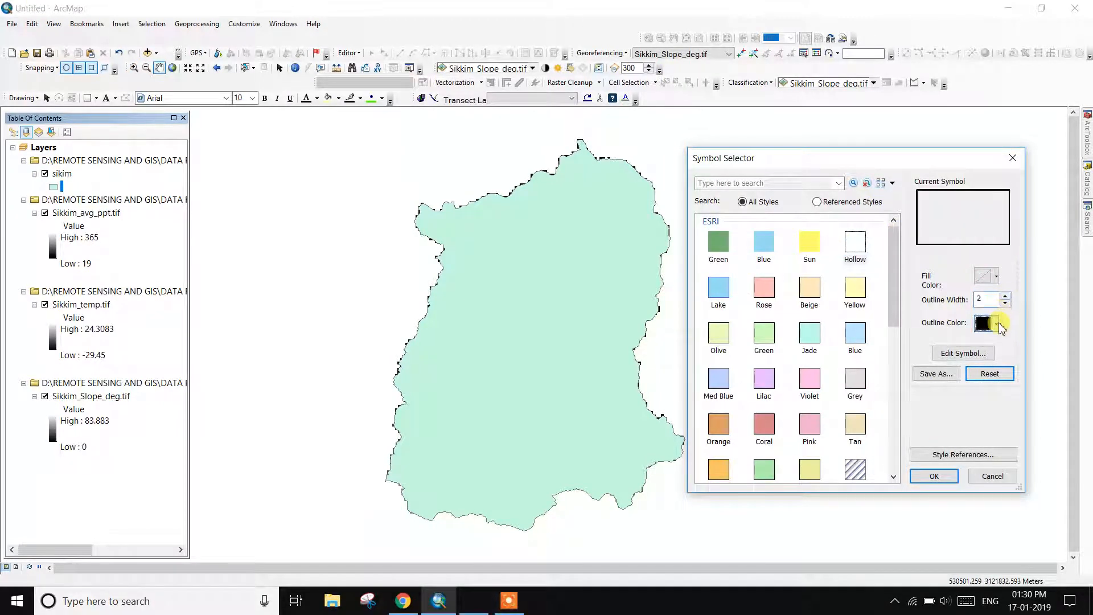
click(996, 324)
click(986, 395)
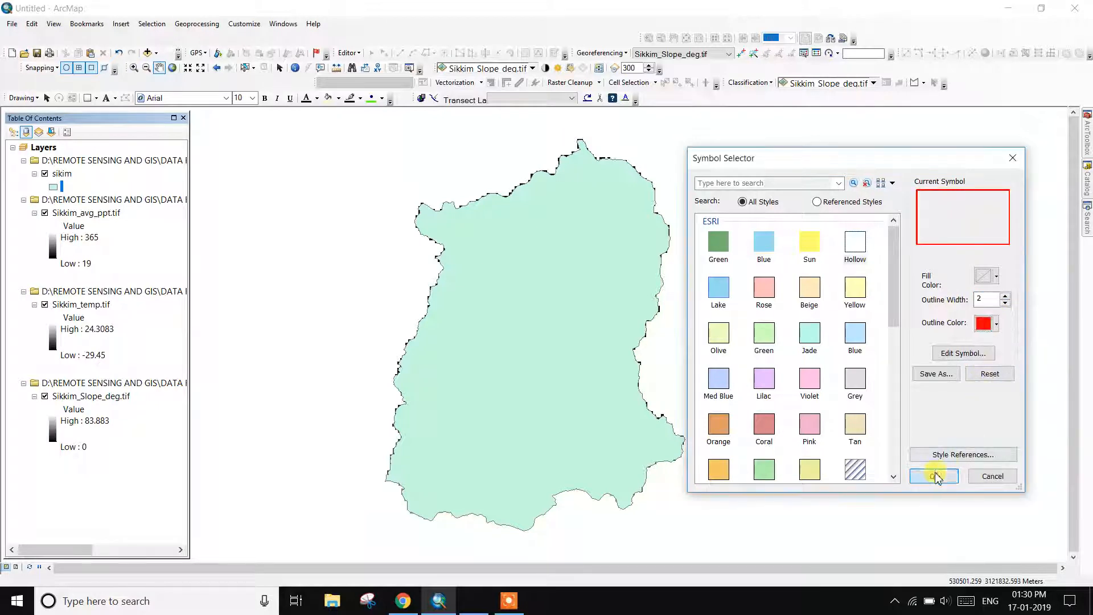
click(935, 476)
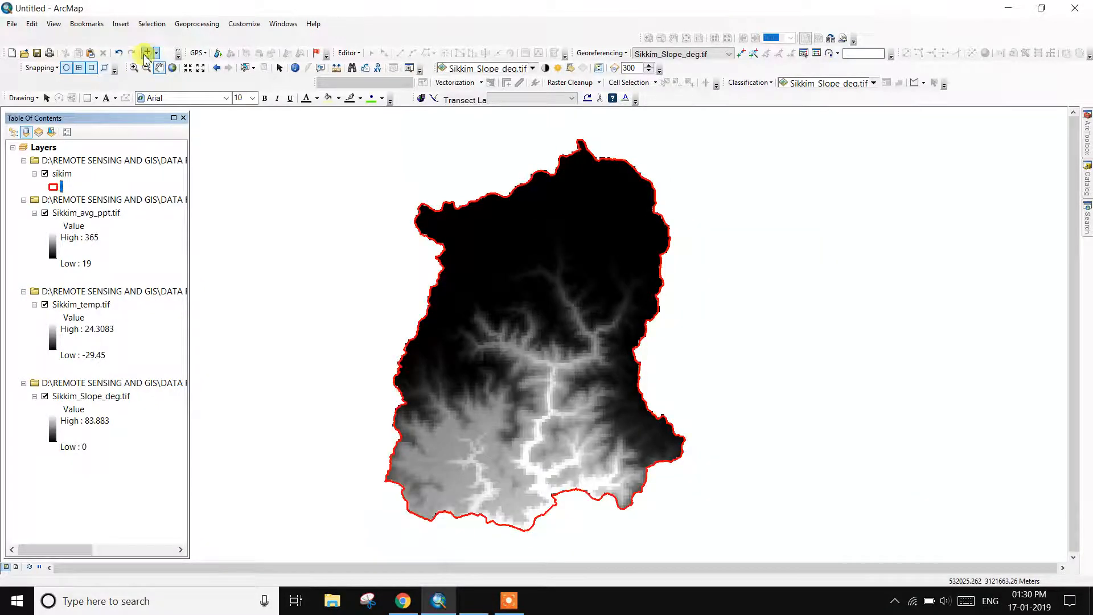
Step: Add the sikim_lulc.tif land-use raster from the Sikkim LULC folder to the map
click(147, 53)
click(564, 206)
click(440, 298)
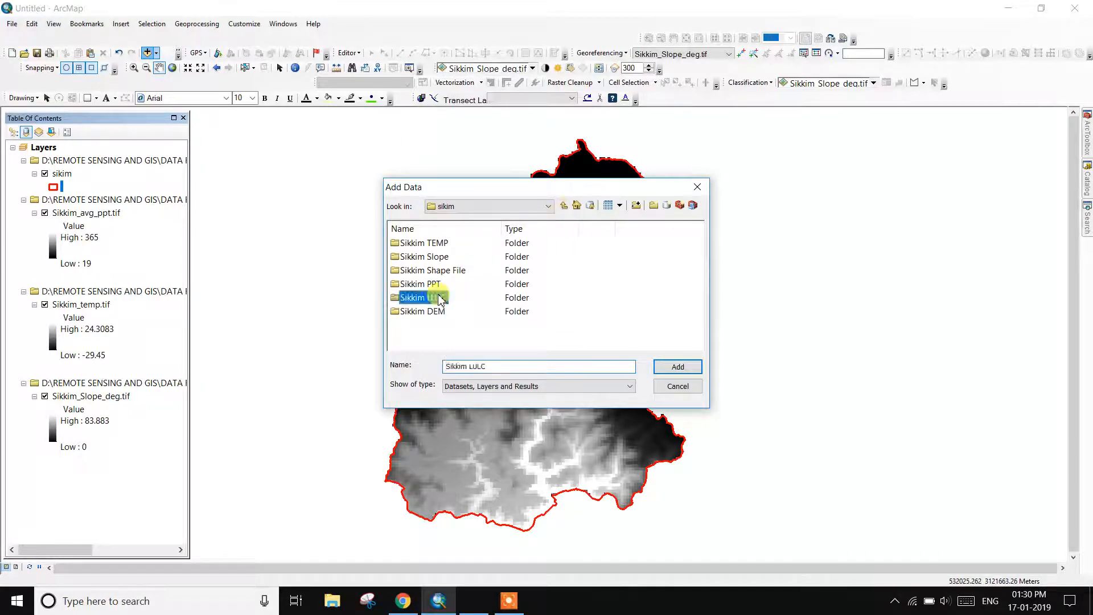
double_click(439, 297)
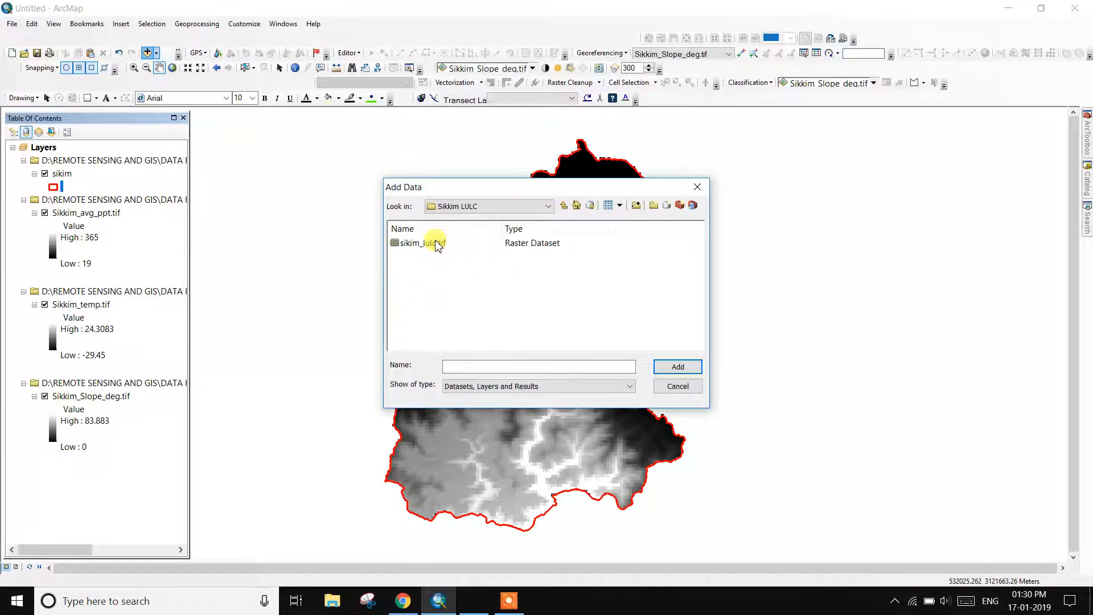
click(437, 245)
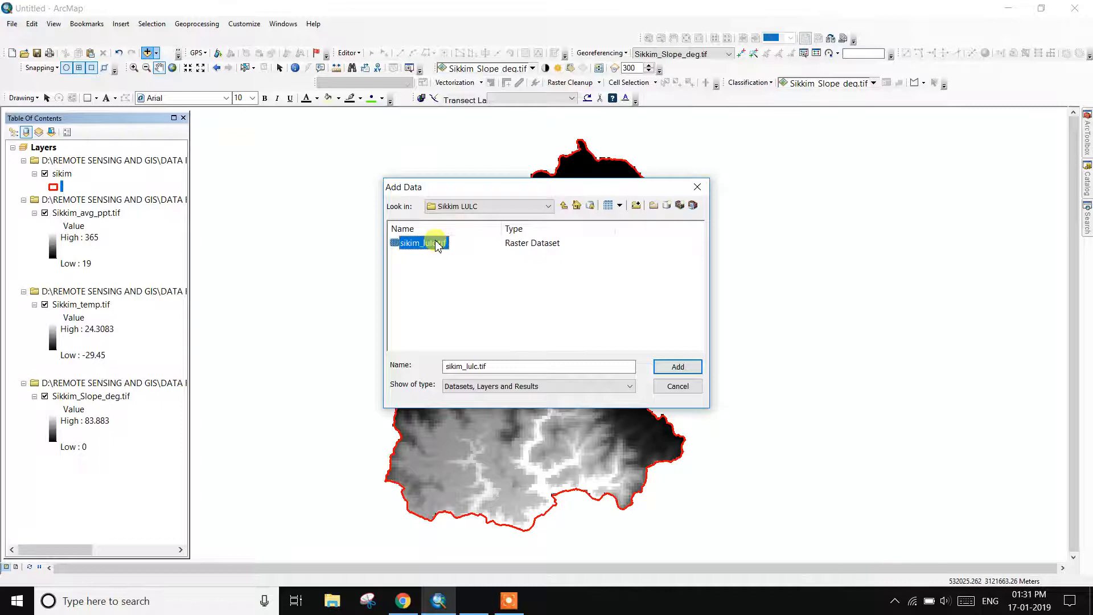
click(688, 366)
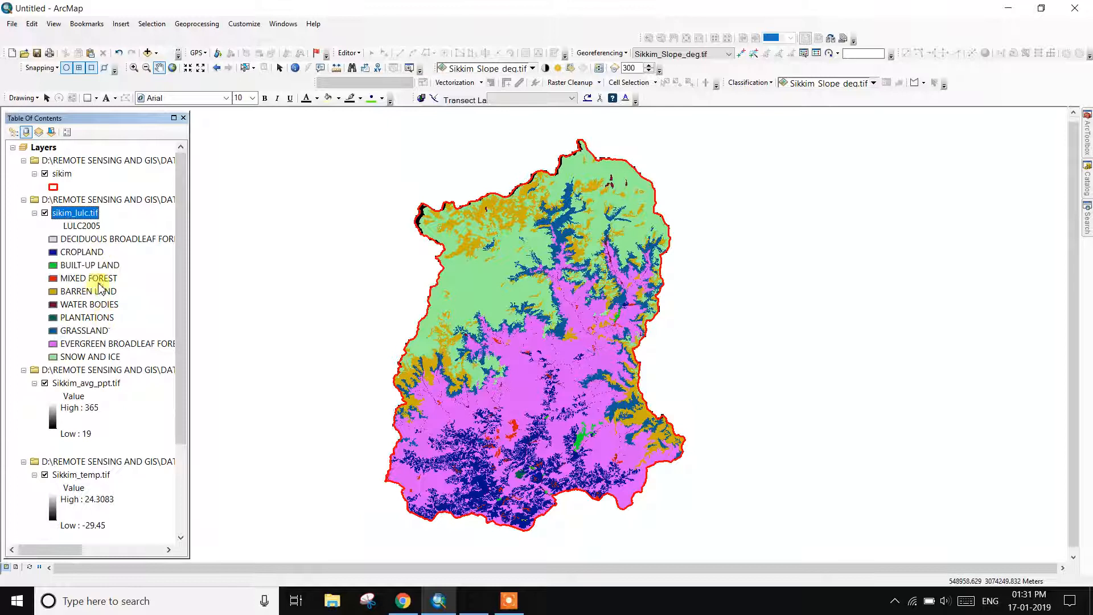
Step: Add the Skkim_Dem_Image.tif elevation raster from the Sikkim DEM folder to the map
click(147, 53)
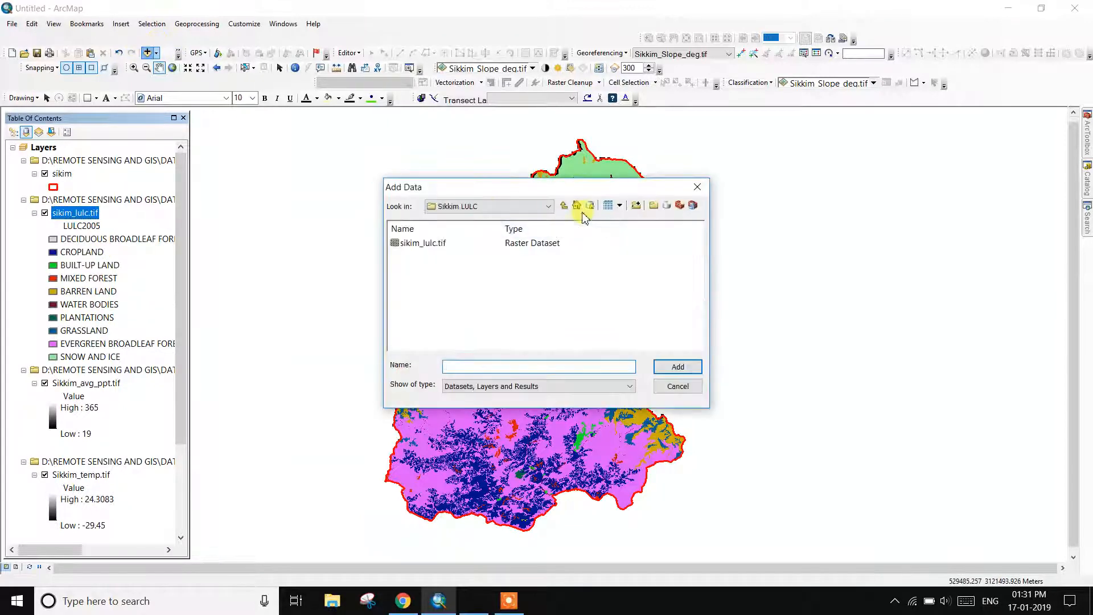
click(564, 206)
click(564, 207)
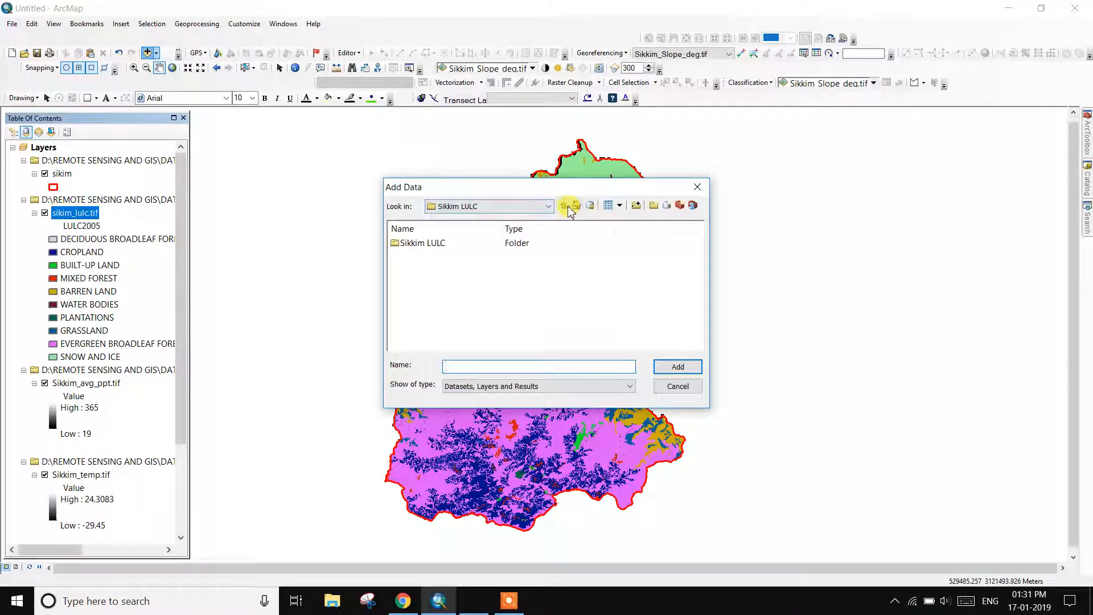
double_click(420, 317)
double_click(433, 243)
click(435, 244)
click(675, 366)
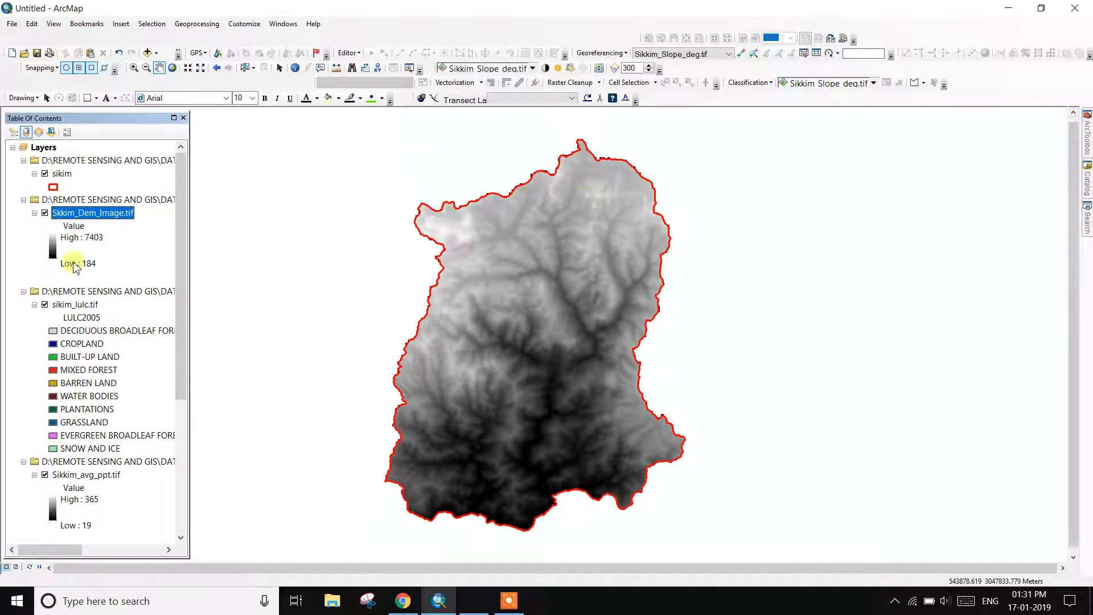
scroll(116, 401, down, 4)
scroll(115, 401, up, 4)
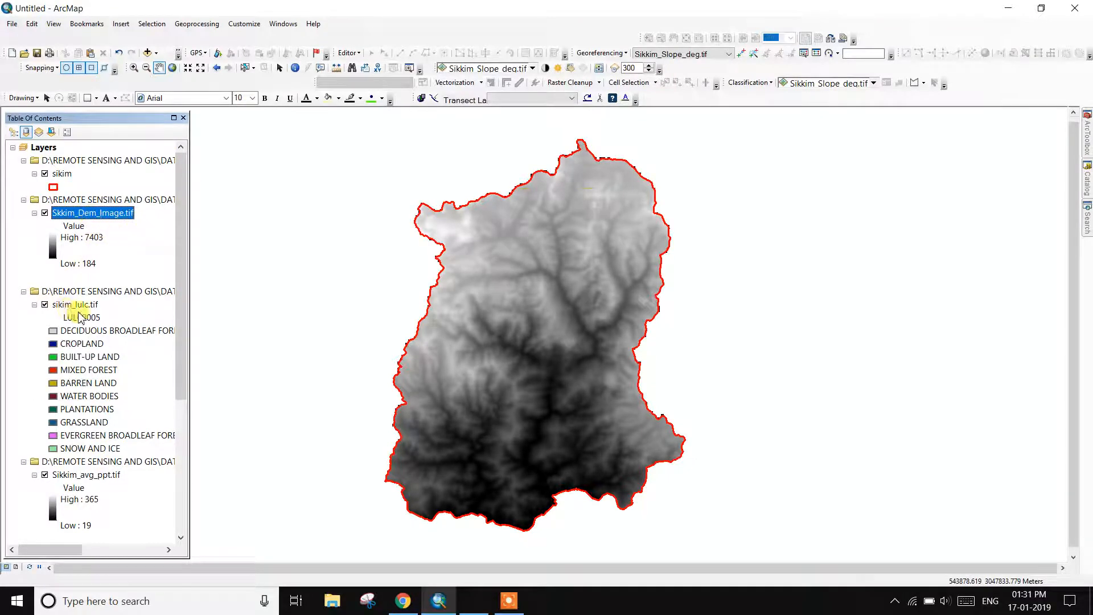
scroll(84, 317, down, 3)
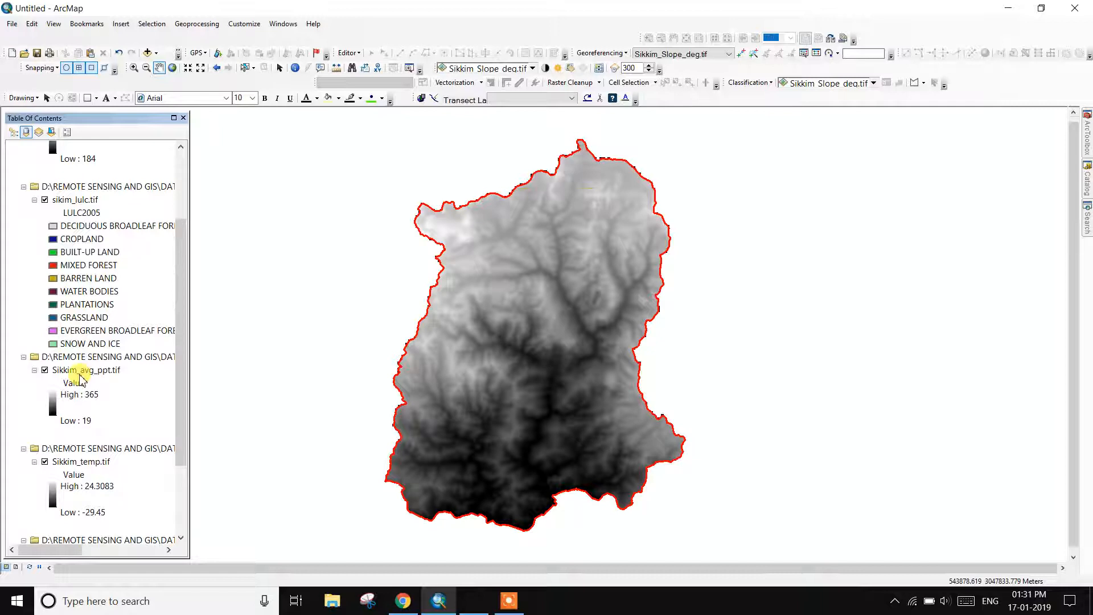
scroll(105, 382, down, 3)
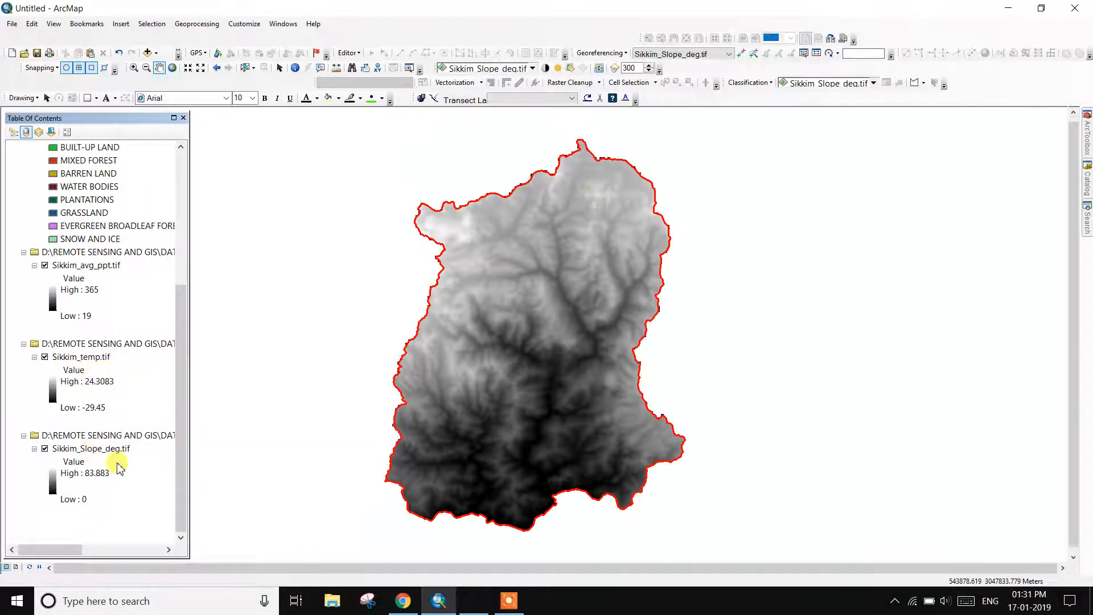
scroll(113, 454, up, 6)
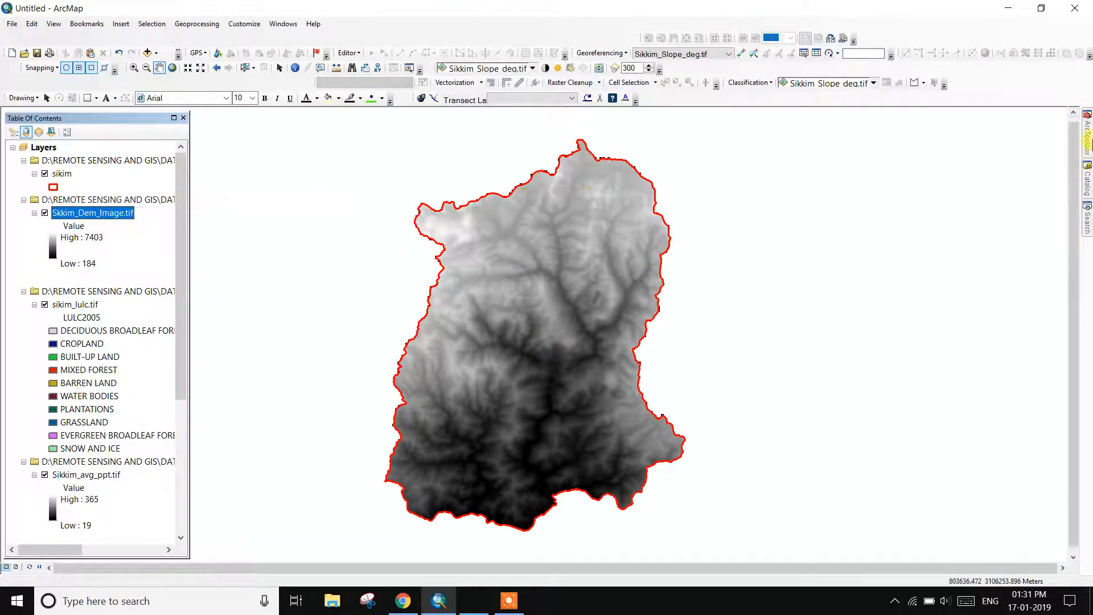
Step: Start the Spatial Analyst Reclassify tool with Skkim_Dem_Image.tif as the input raster and Value as the reclass field
click(1088, 136)
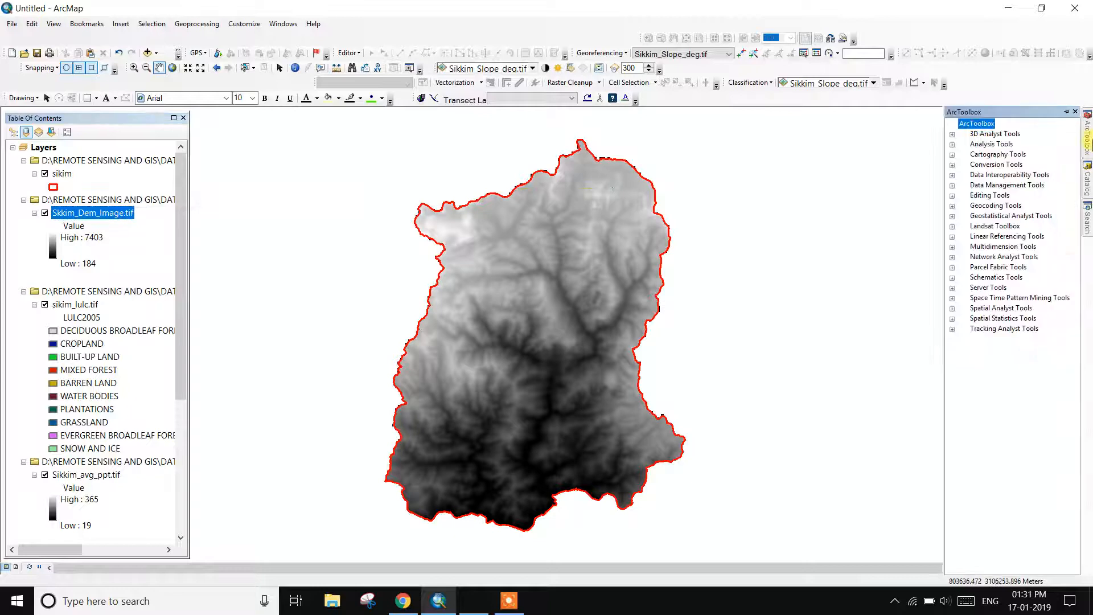
double_click(1006, 308)
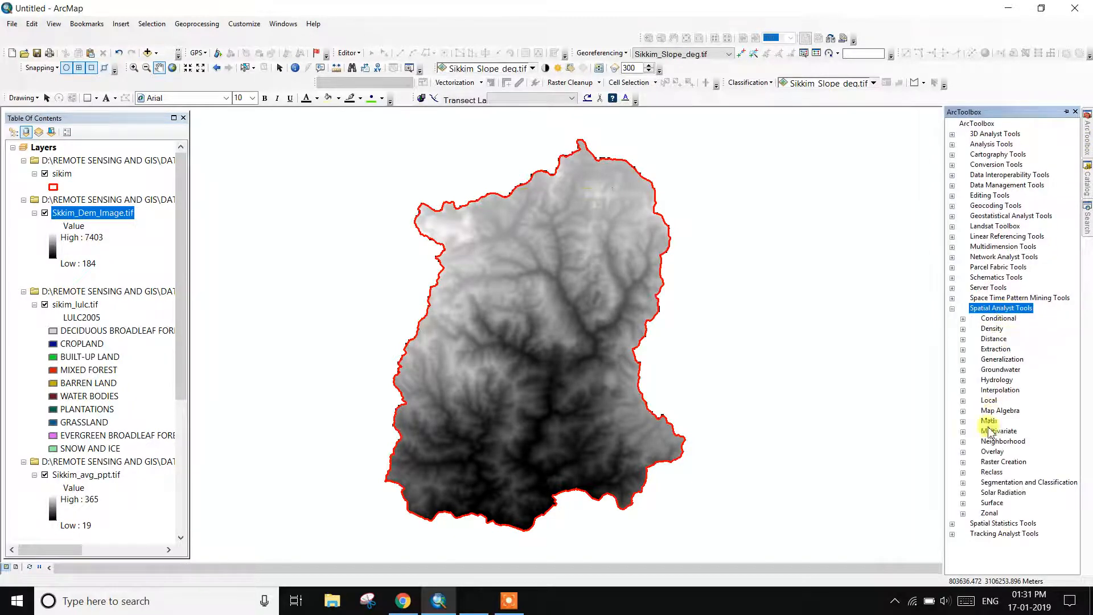
double_click(994, 473)
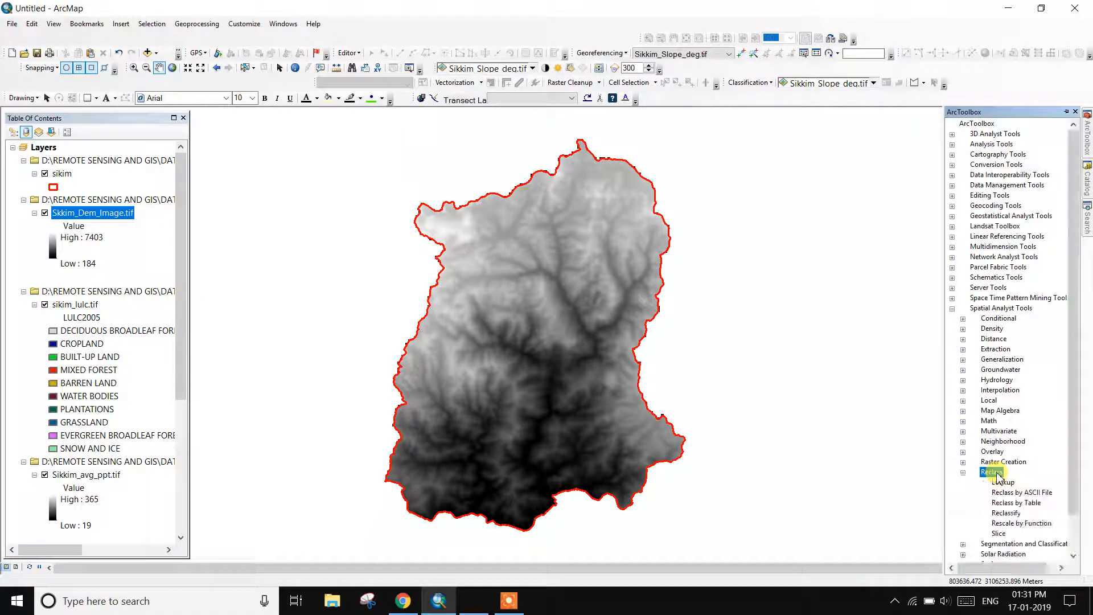
double_click(1009, 513)
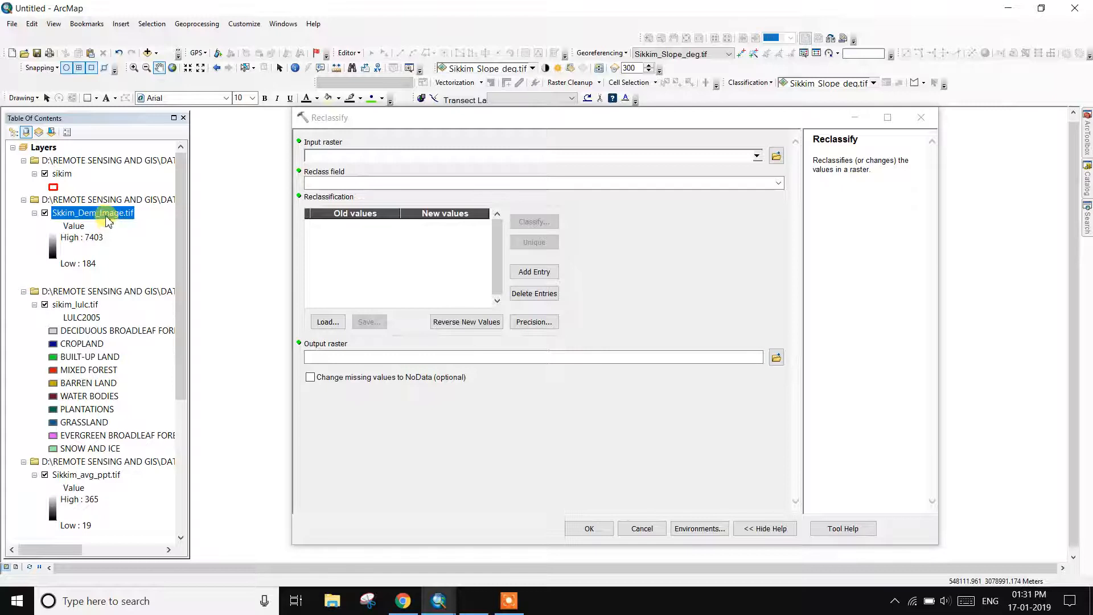
click(758, 157)
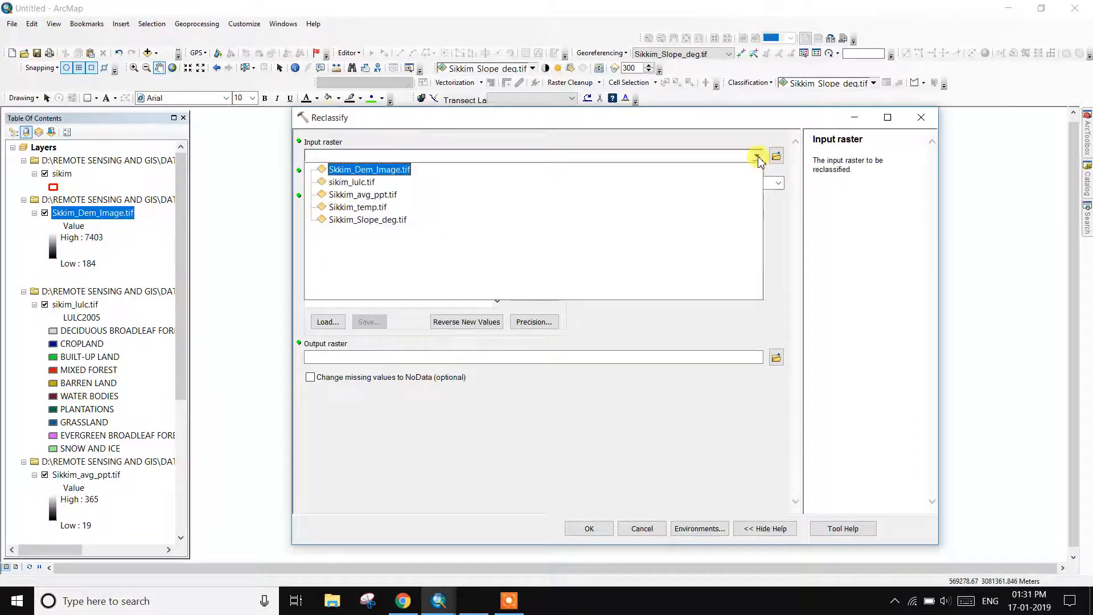
click(392, 173)
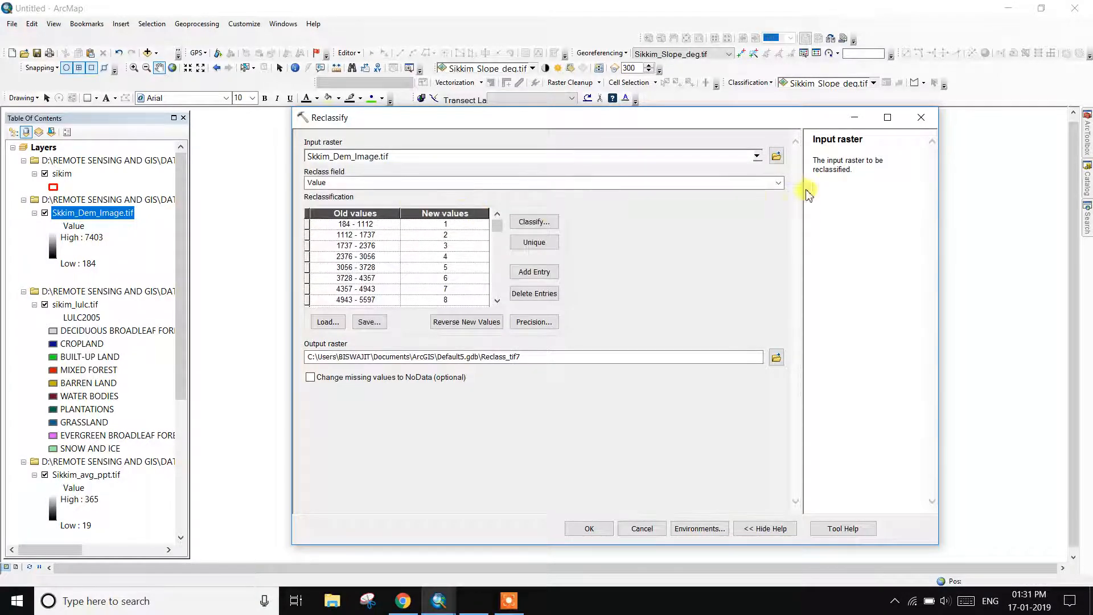
click(778, 186)
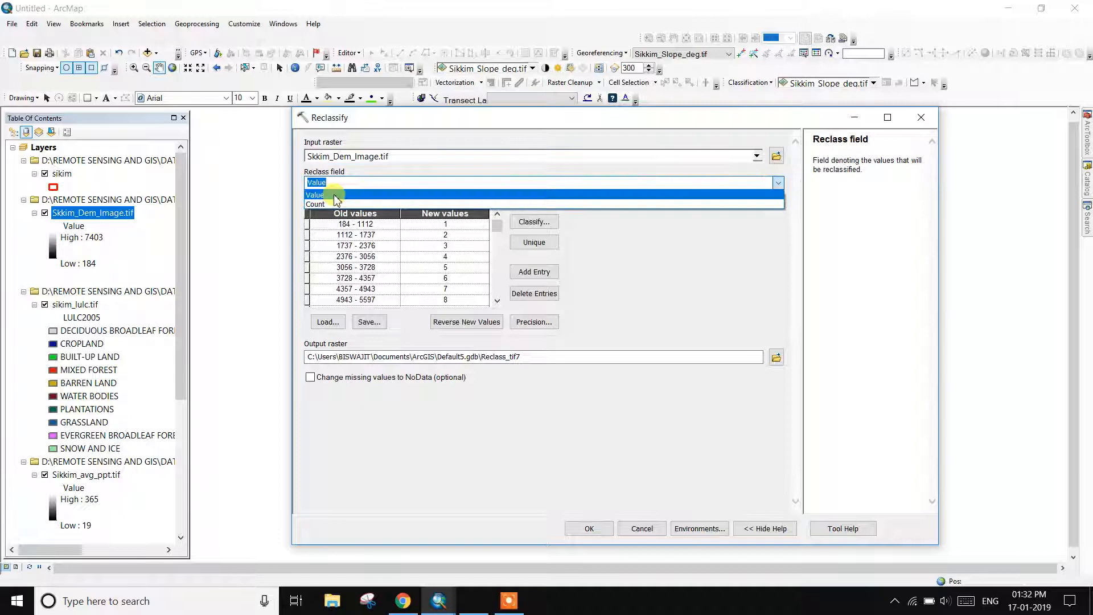
click(353, 192)
Step: Classify the elevation values into 3 classes using the Equal Interval method
click(531, 224)
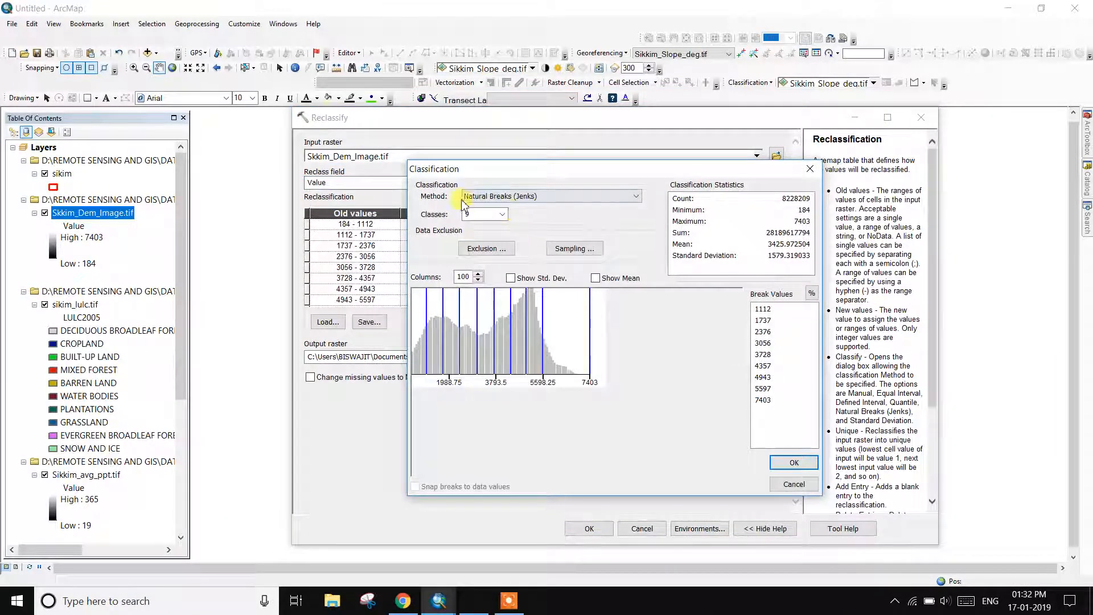
click(502, 214)
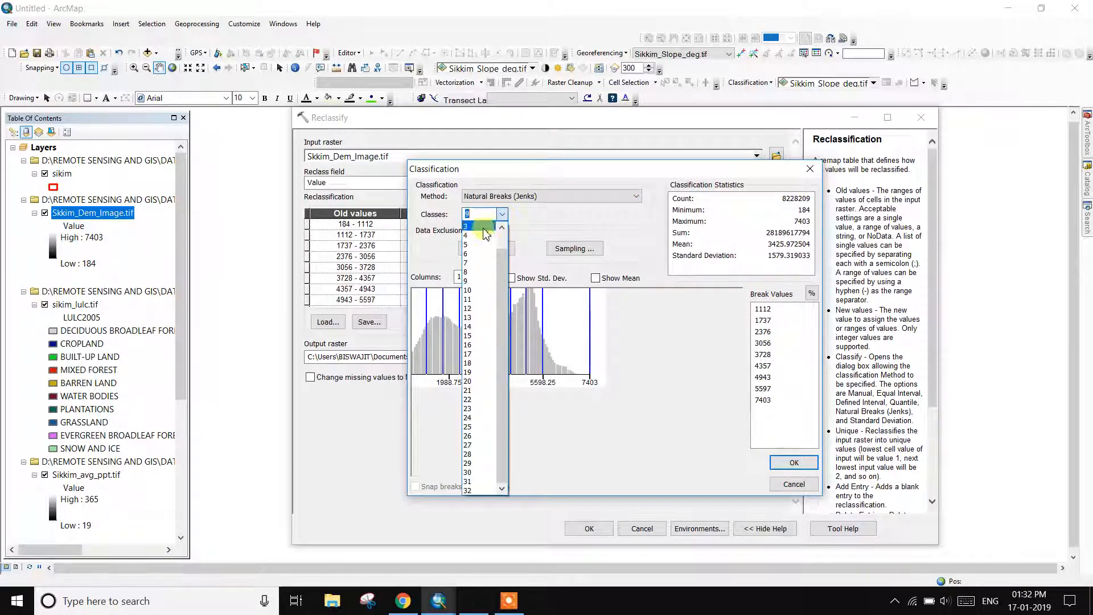
click(474, 227)
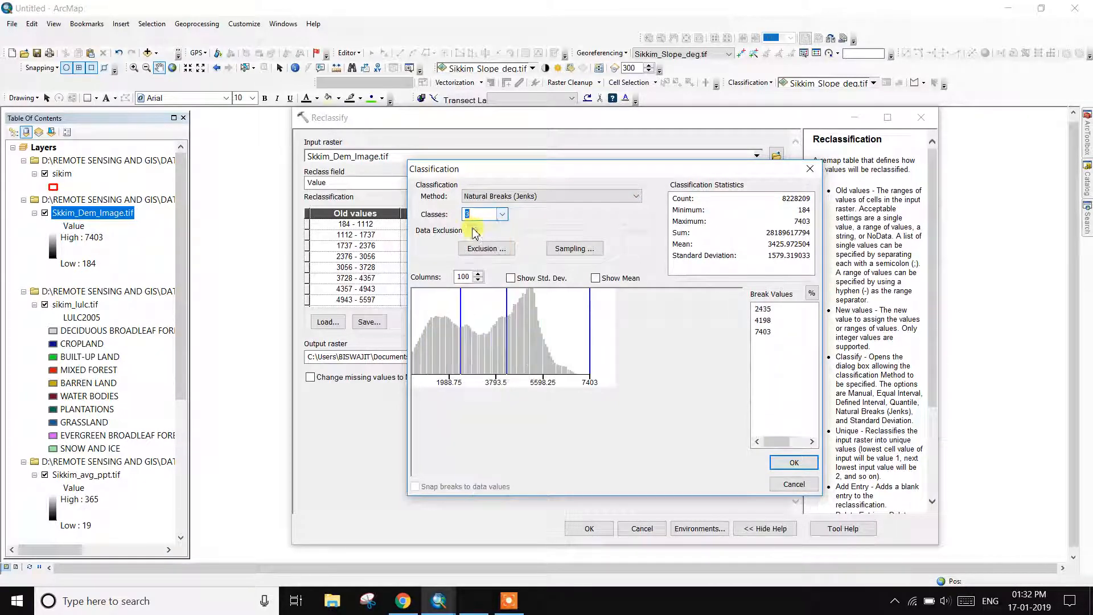
click(553, 199)
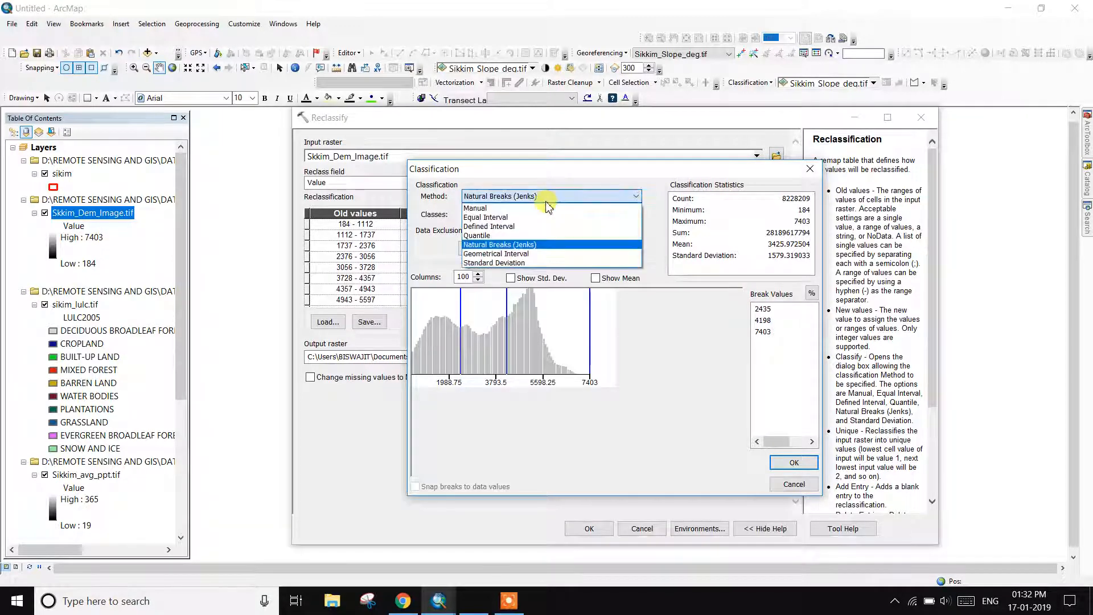
click(493, 218)
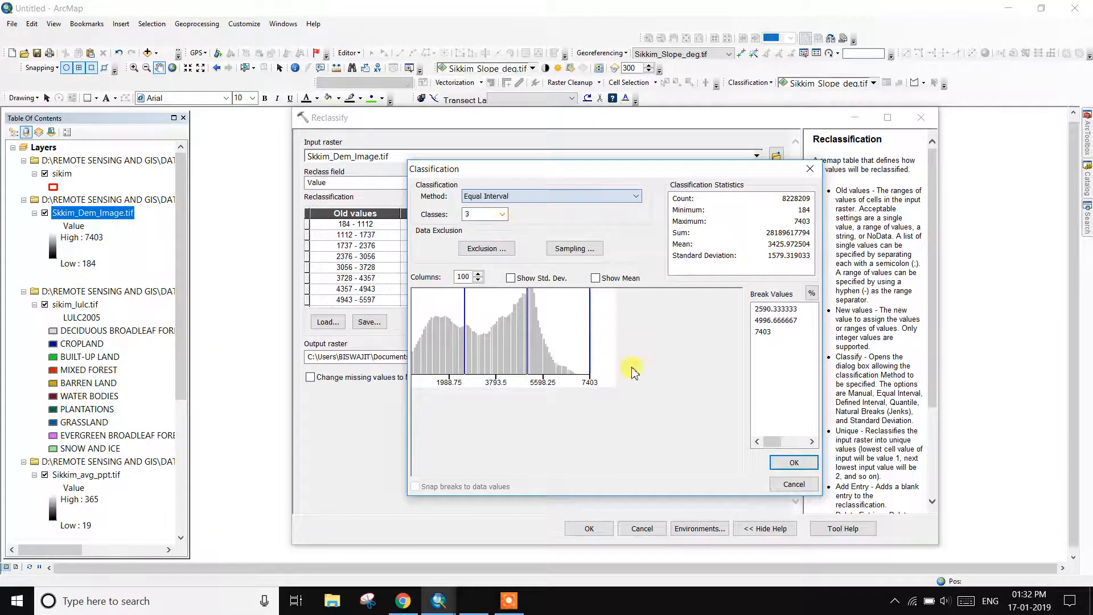
click(793, 464)
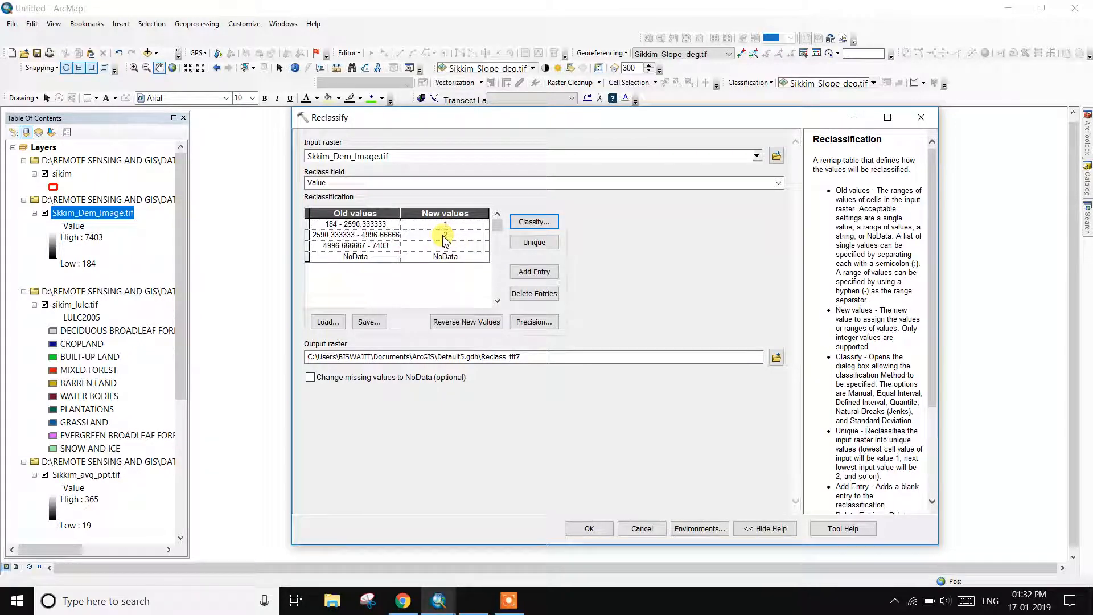
Step: Switch to Chrome, search Google for "understanding the analytic hierarchy process", view the SpringerLink chapter and return to the results
click(410, 604)
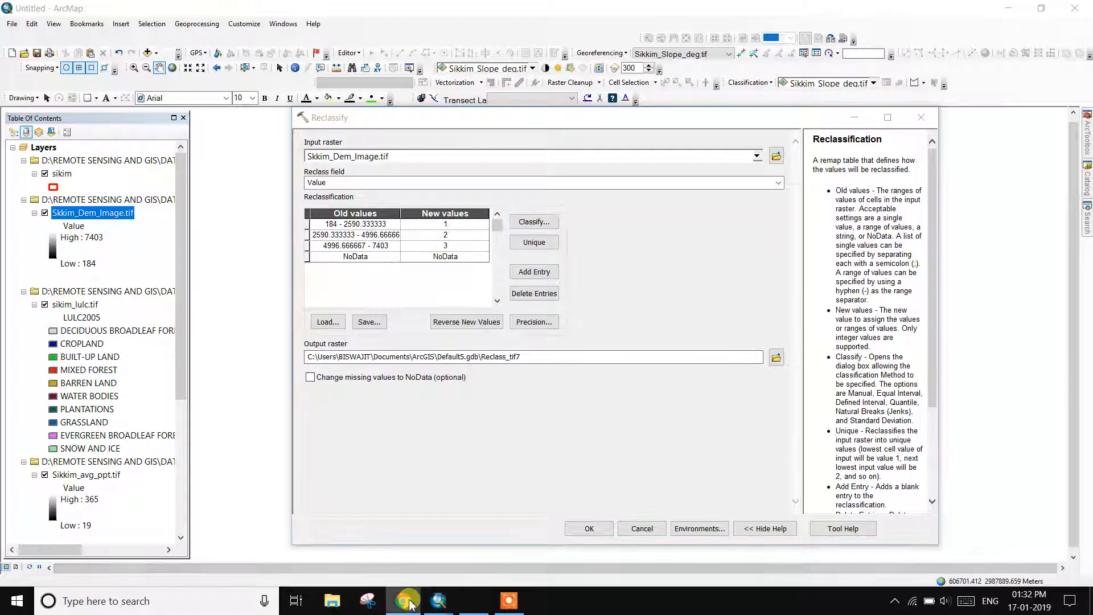
click(304, 36)
key(BackSpace)
text(u)
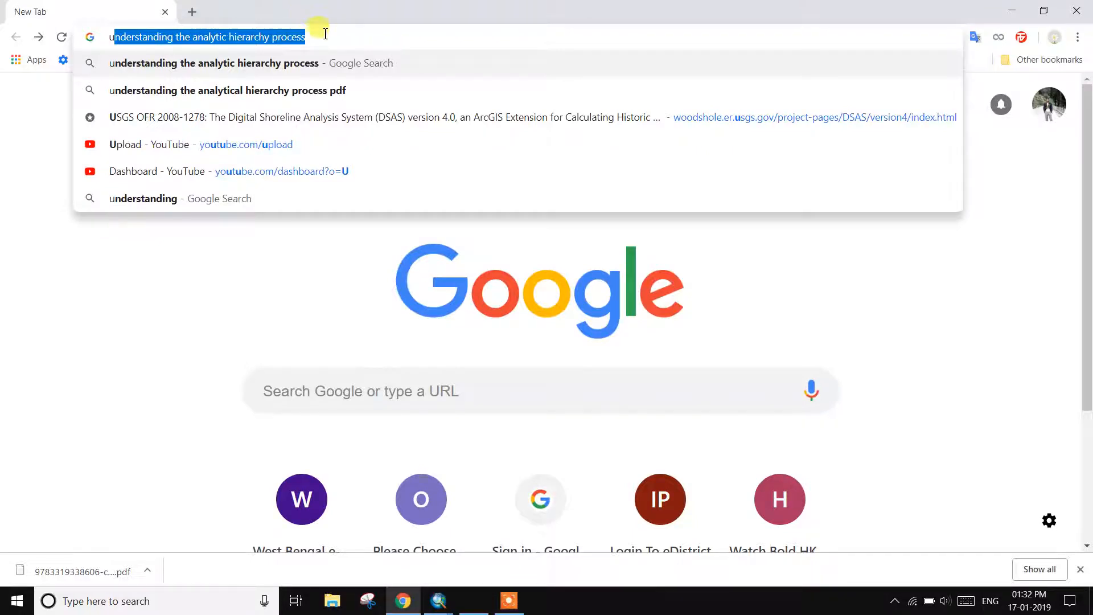
click(325, 33)
key(Return)
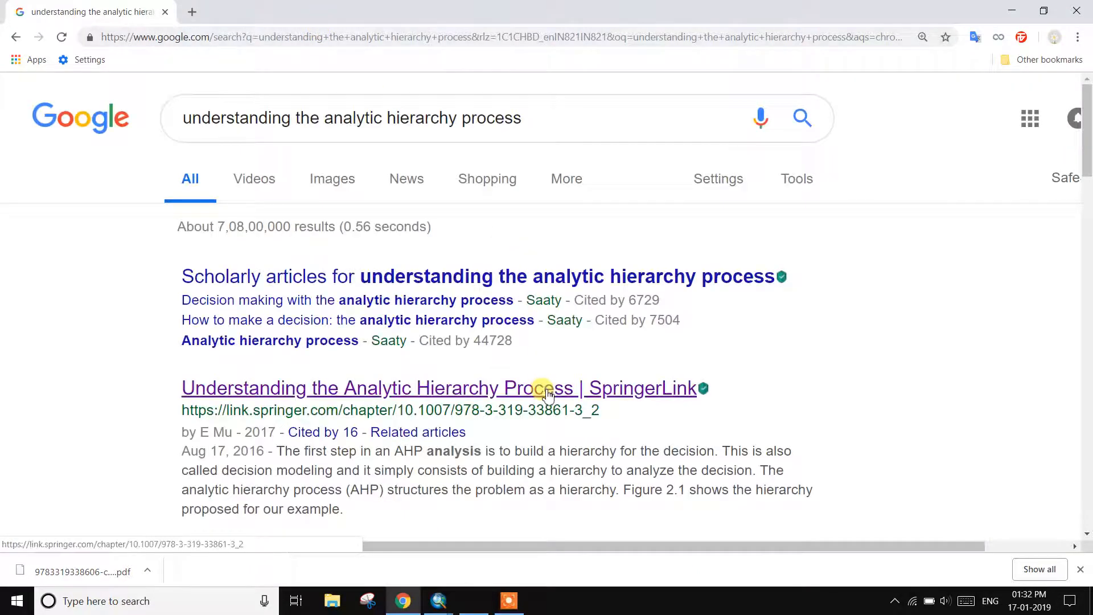
click(549, 395)
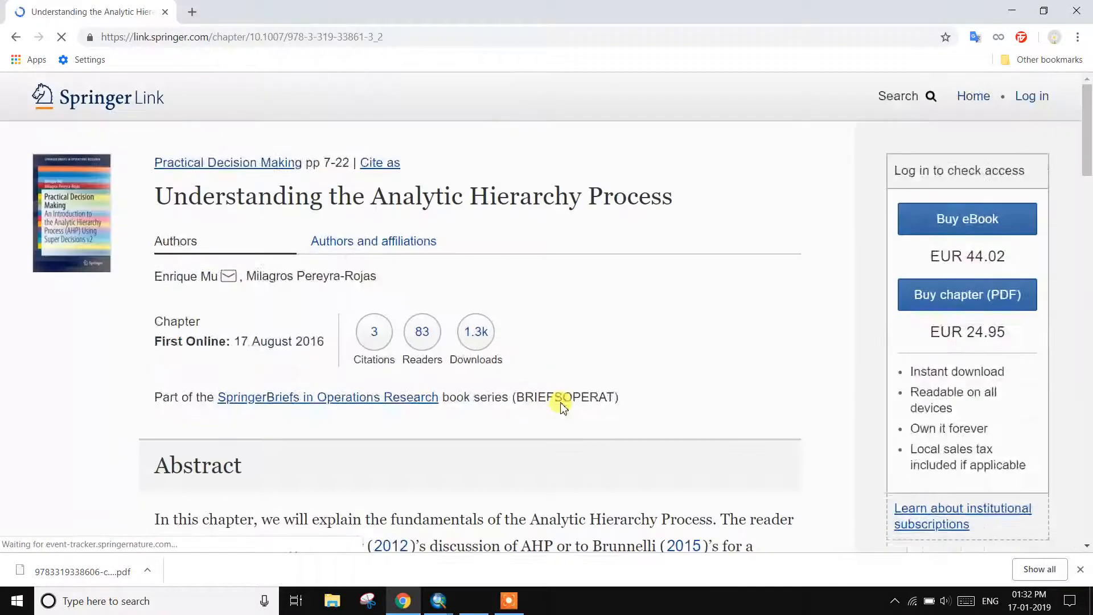
click(17, 38)
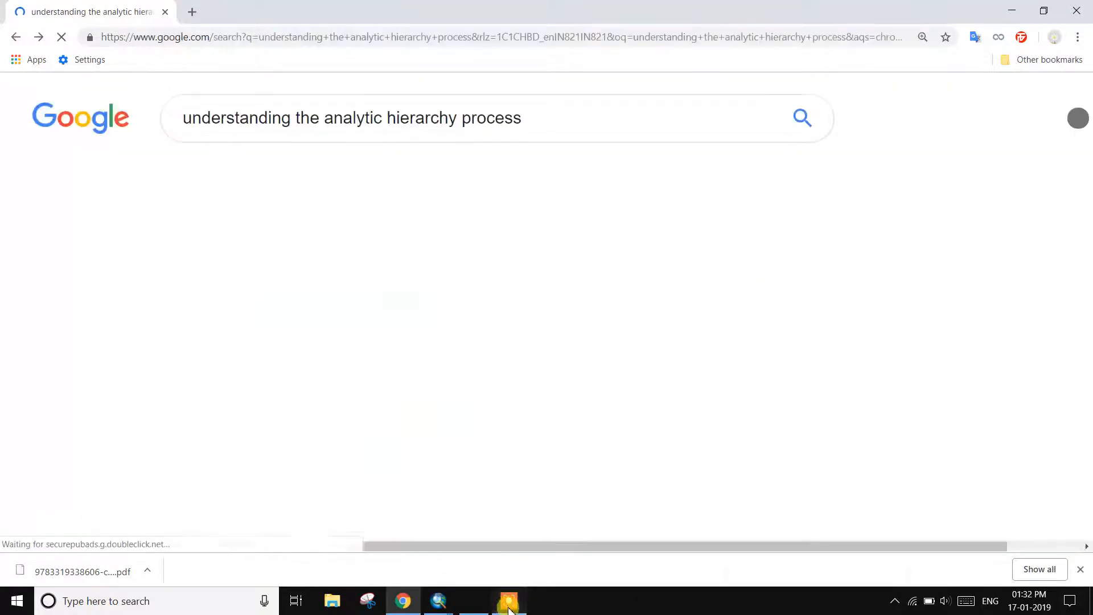
click(509, 602)
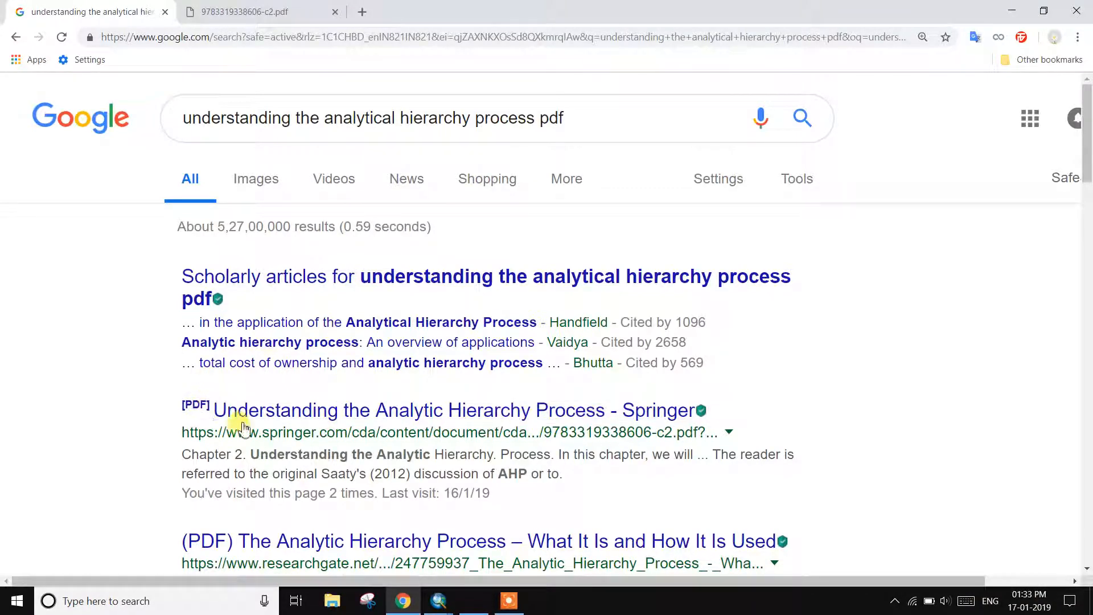
Step: Download the Springer PDF "Understanding the Analytic Hierarchy Process" from the search results and open the downloaded file
click(290, 420)
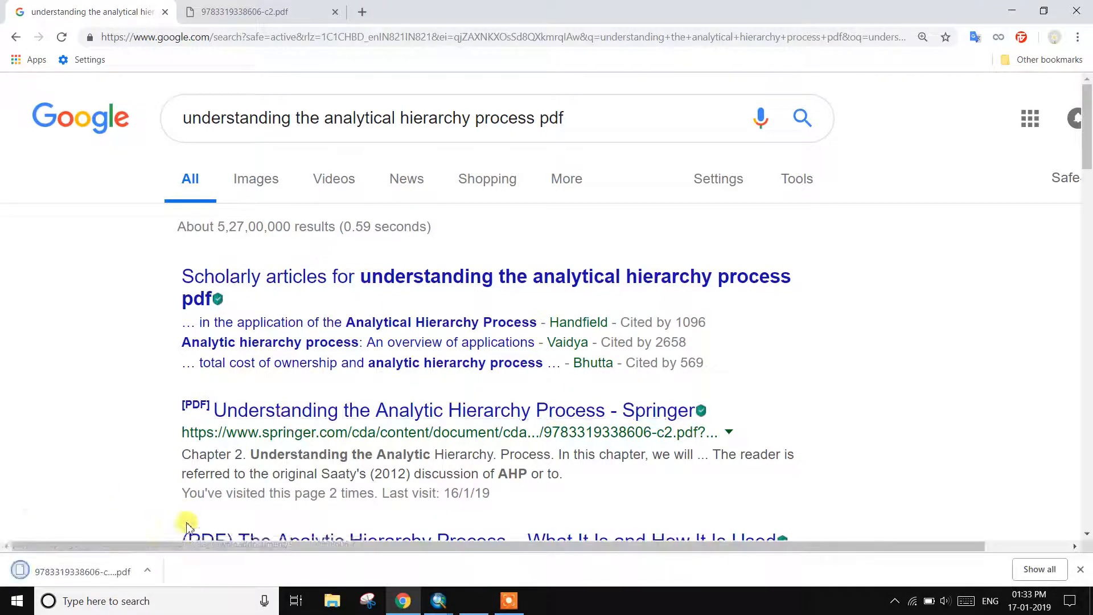
click(146, 571)
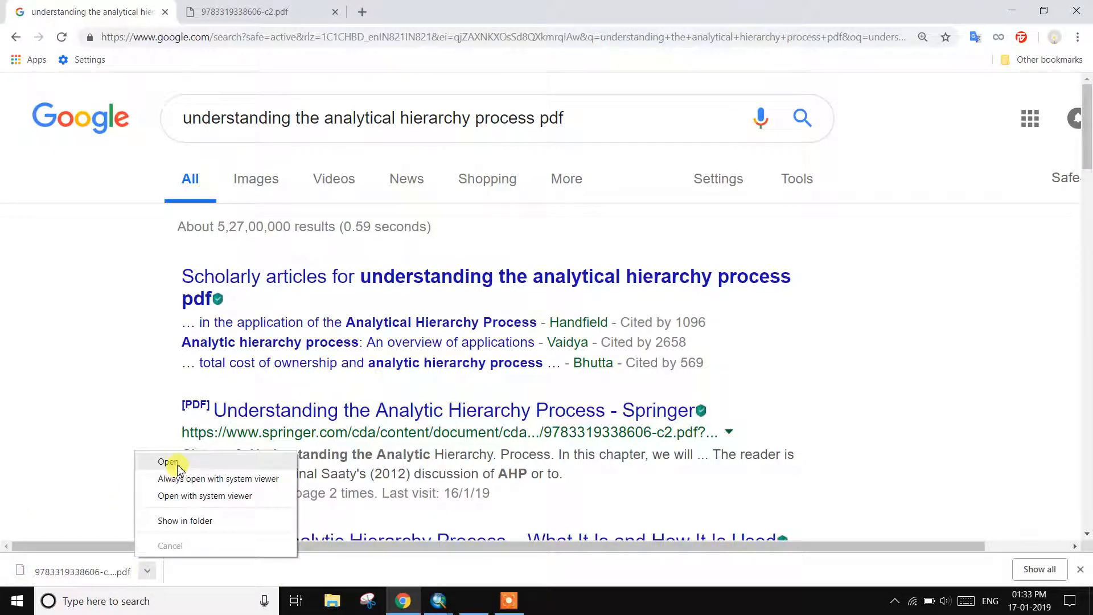
click(170, 462)
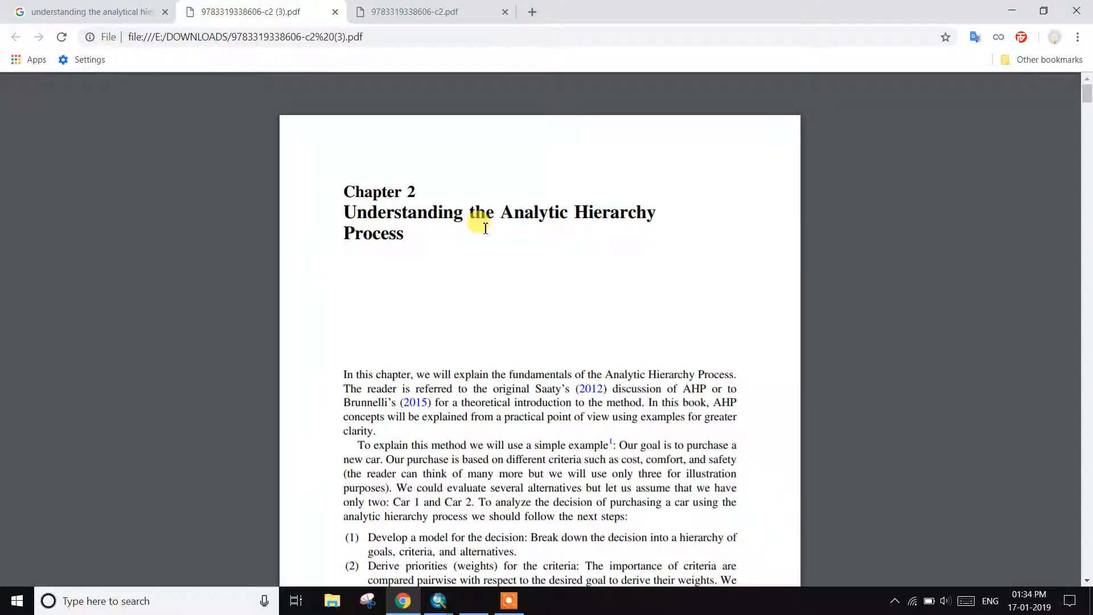
Step: Examine the chapter's decision hierarchy, Saaty's pairwise comparison scale, and the tables and text on deriving criteria weights
scroll(495, 244, down, 8)
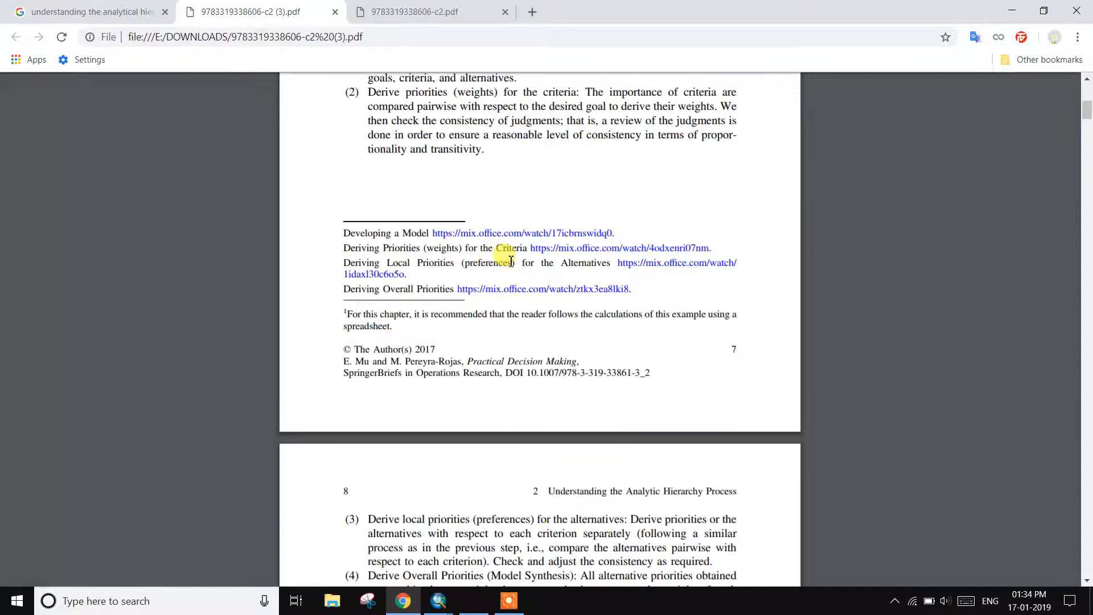
scroll(511, 260, down, 15)
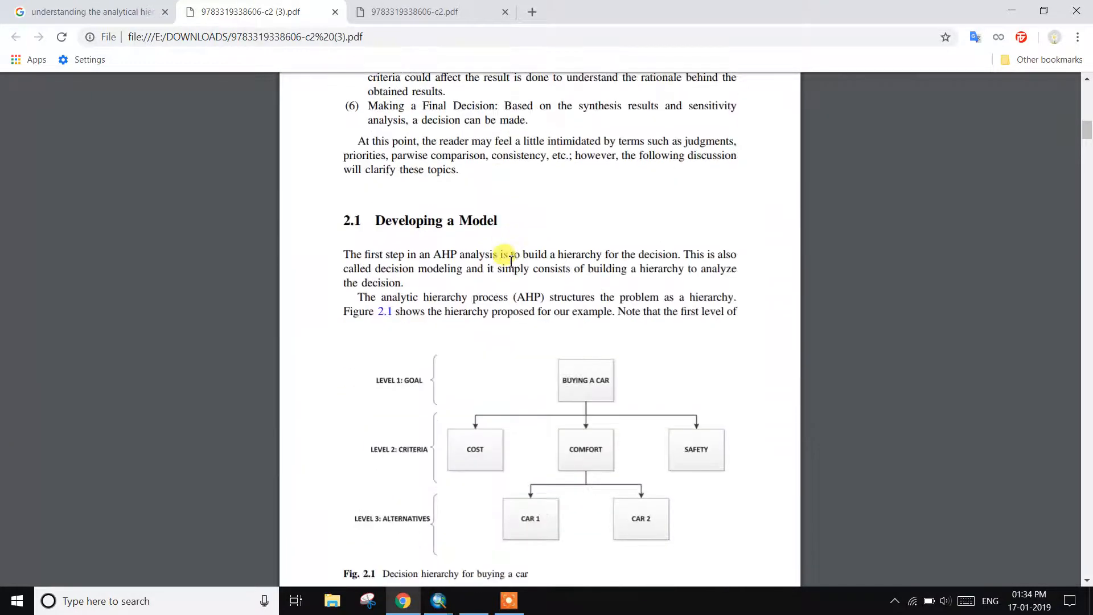
scroll(511, 260, down, 3)
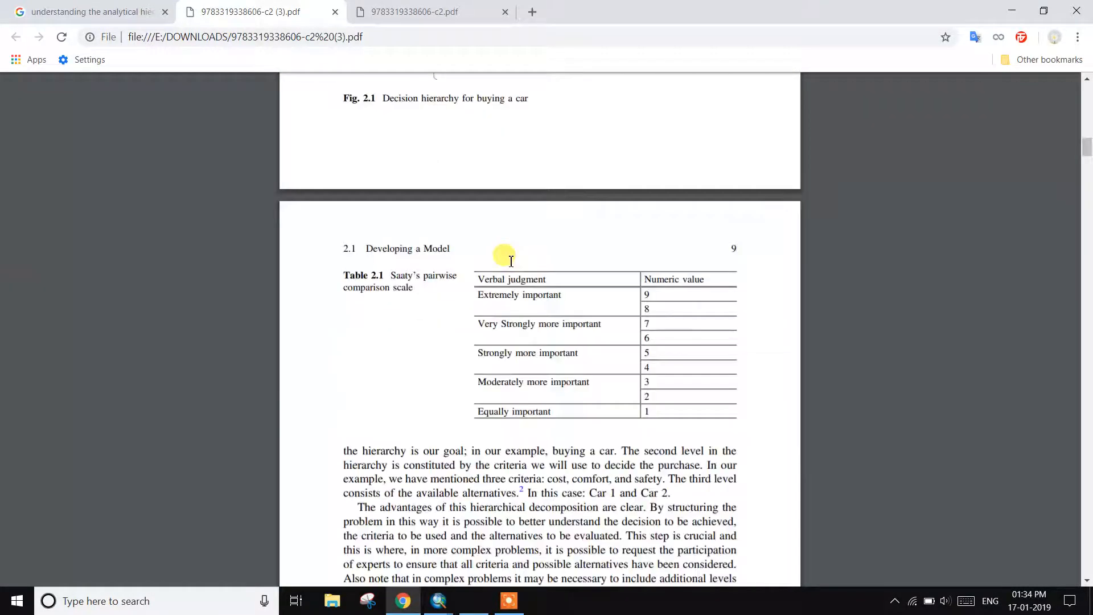
scroll(402, 250, up, 3)
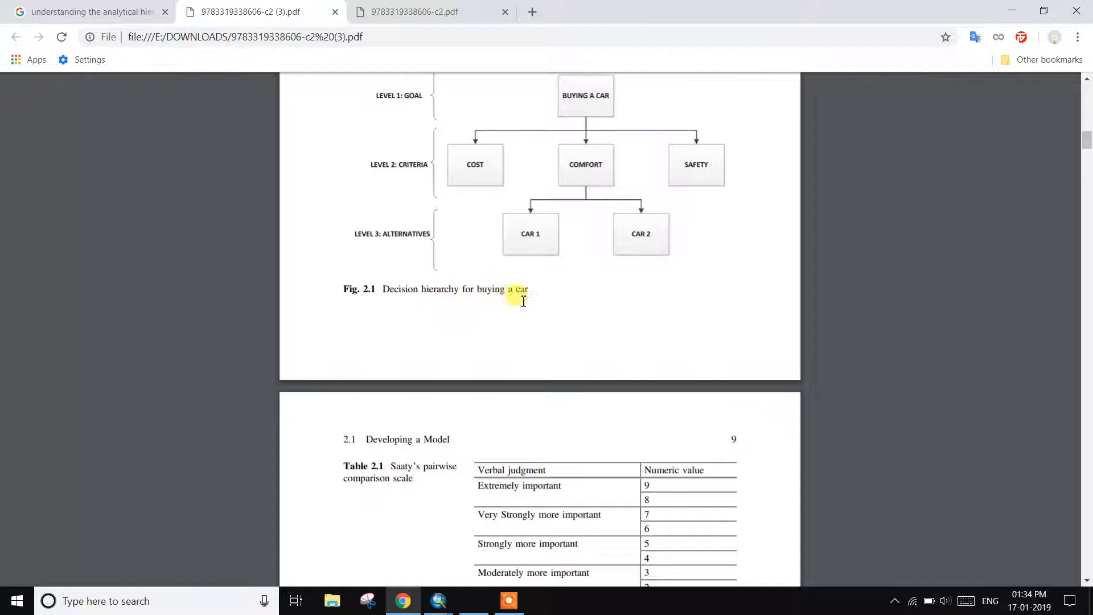
scroll(524, 301, down, 4)
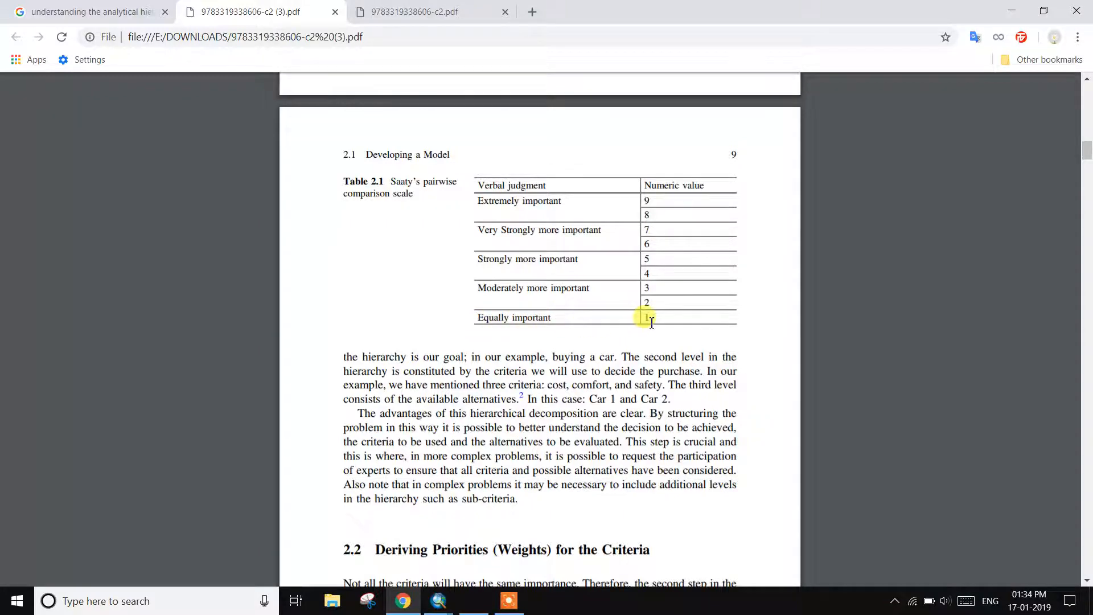
scroll(652, 322, down, 8)
scroll(604, 351, up, 2)
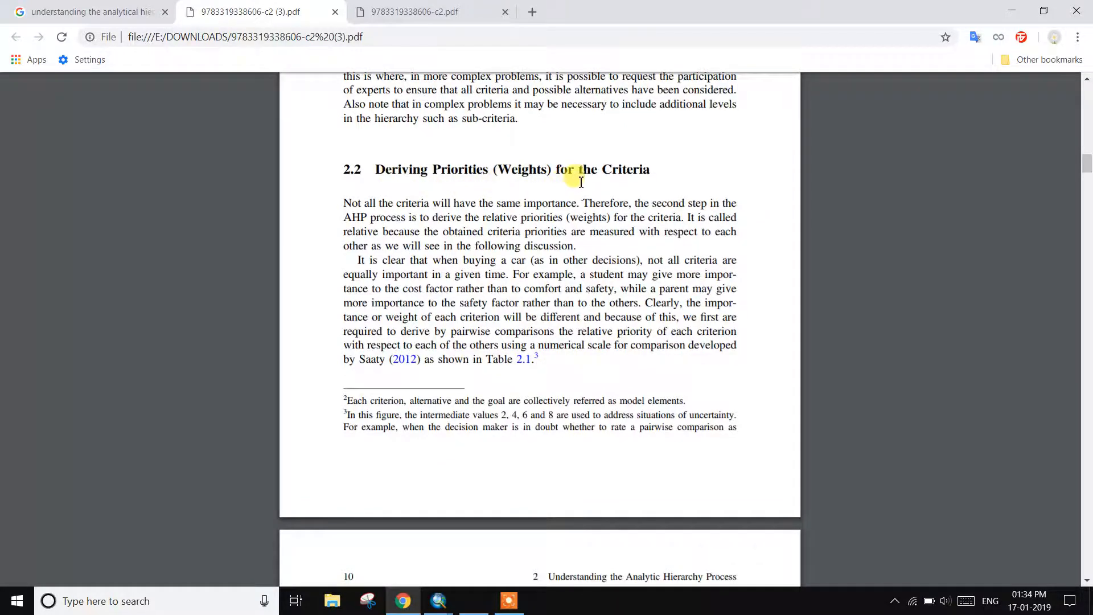
scroll(581, 182, down, 6)
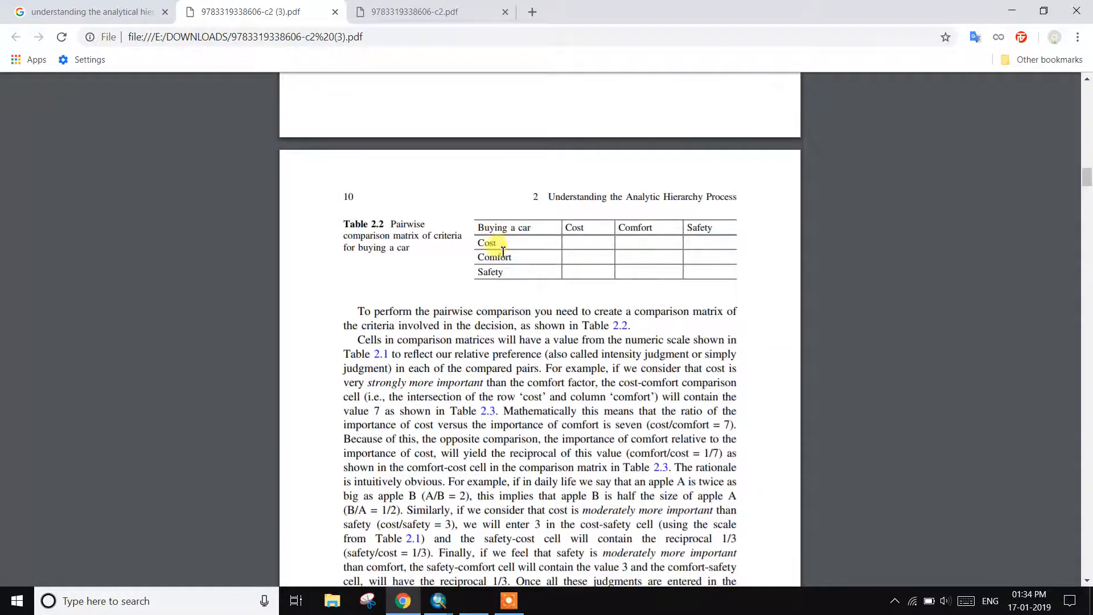
scroll(503, 251, down, 12)
scroll(532, 313, down, 8)
scroll(532, 313, down, 5)
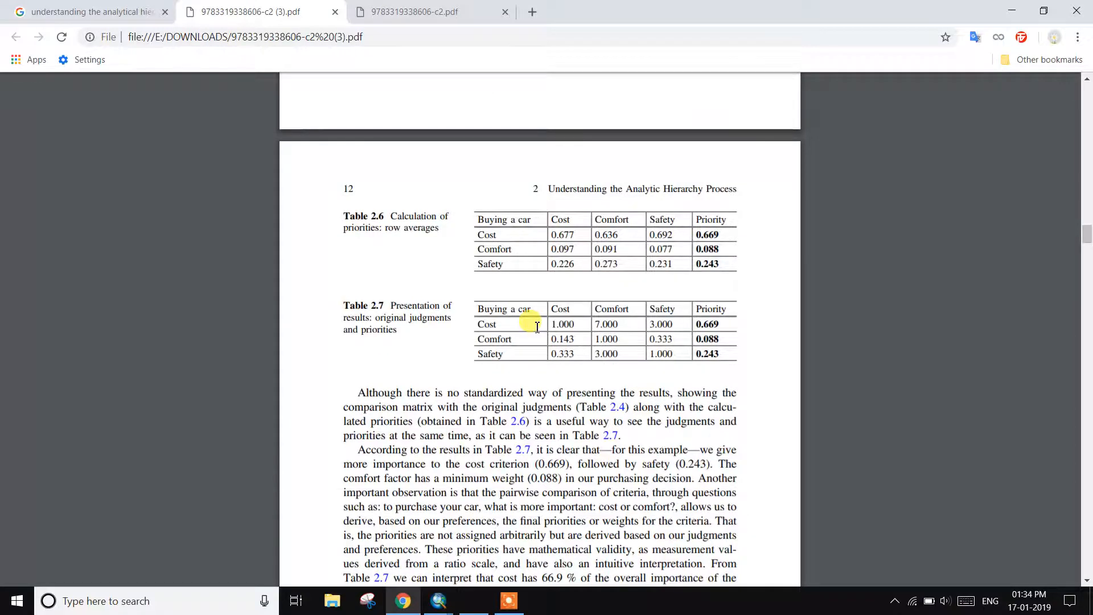
scroll(537, 327, up, 6)
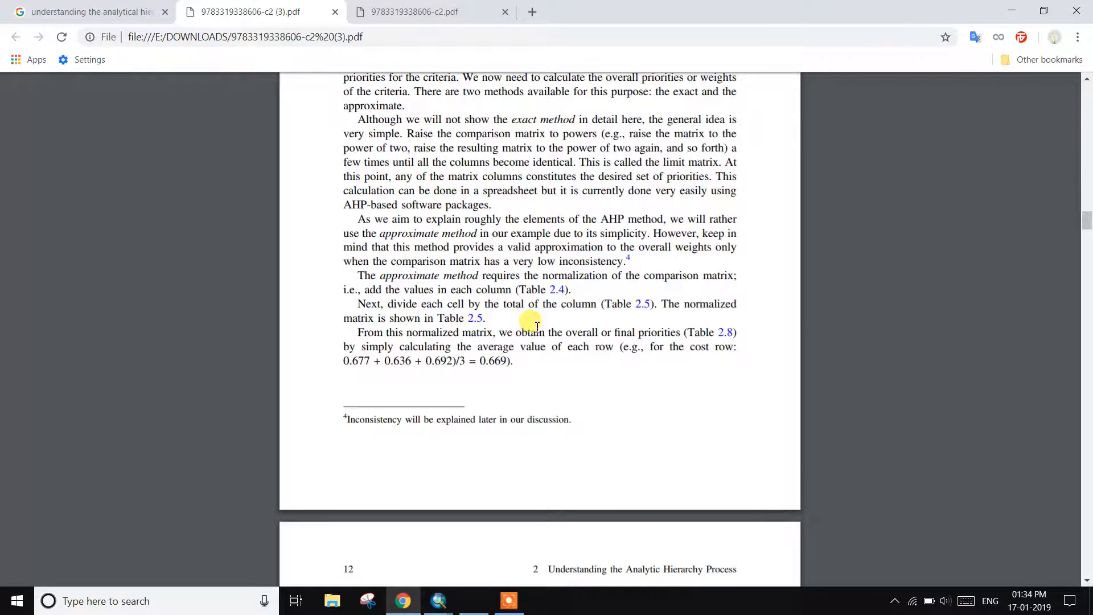
Step: Look back through the chapter's comparison matrix tables, judgment explanation and criteria-weight section up to its title, "Understanding the Analytic Hierarchy Process"
scroll(537, 326, up, 10)
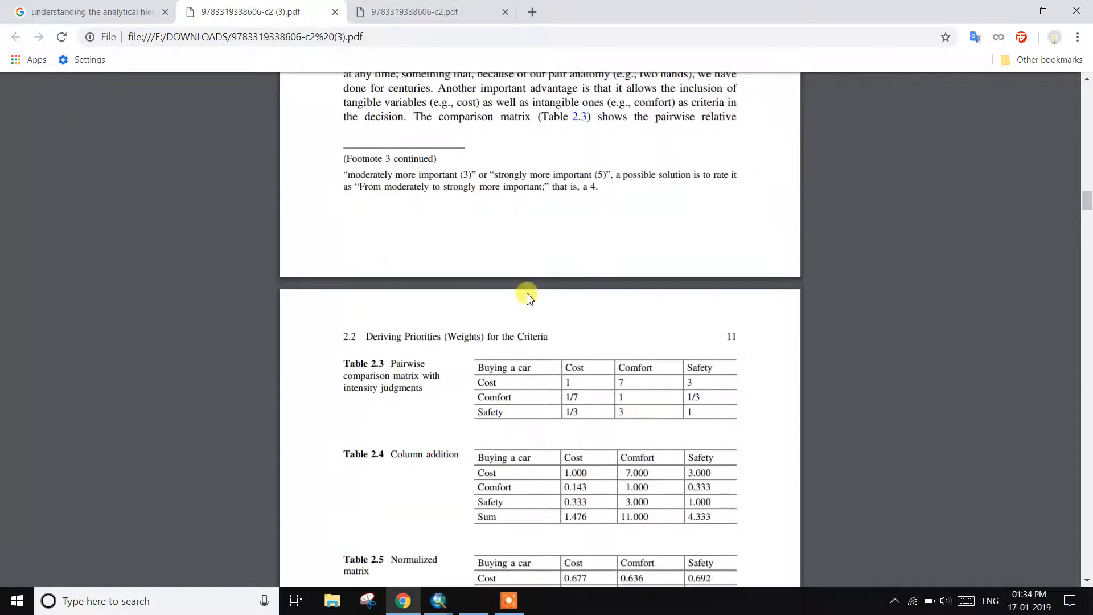
scroll(527, 297, up, 6)
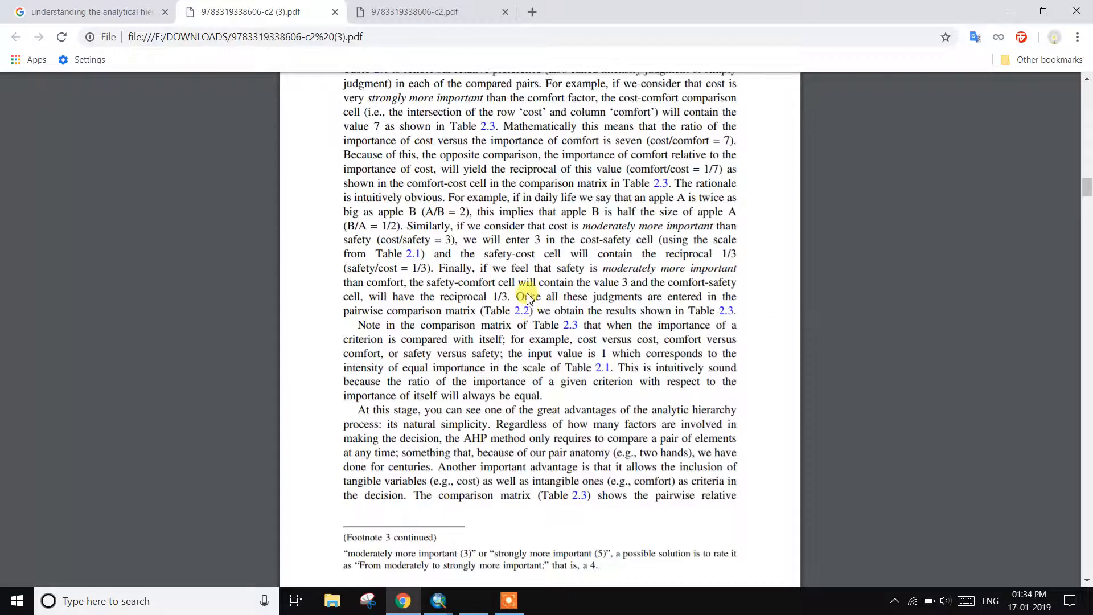
scroll(527, 297, up, 6)
scroll(527, 297, up, 4)
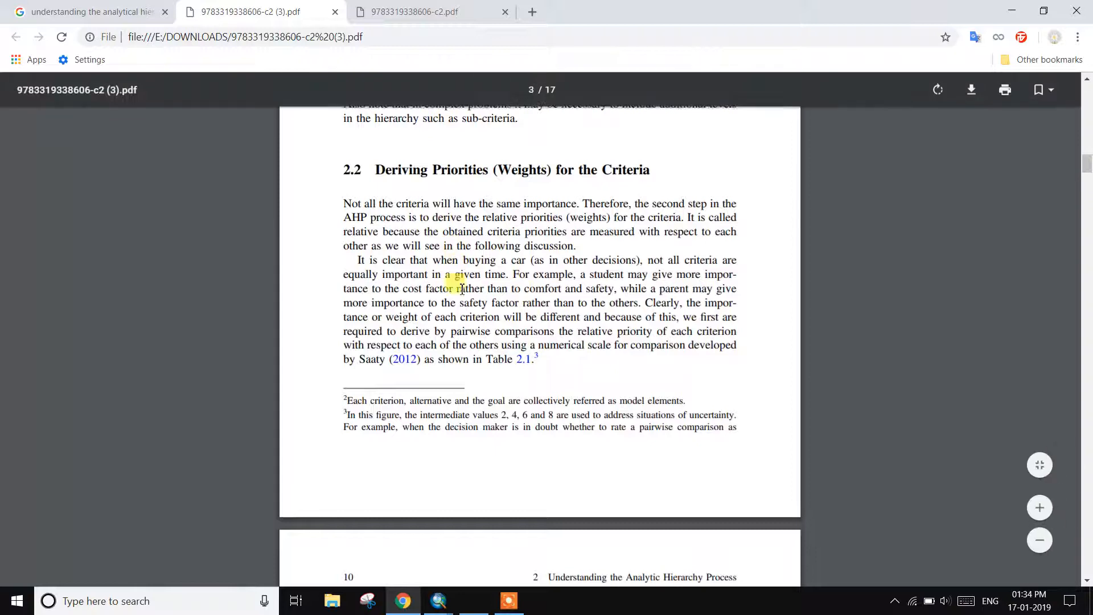
scroll(462, 289, up, 18)
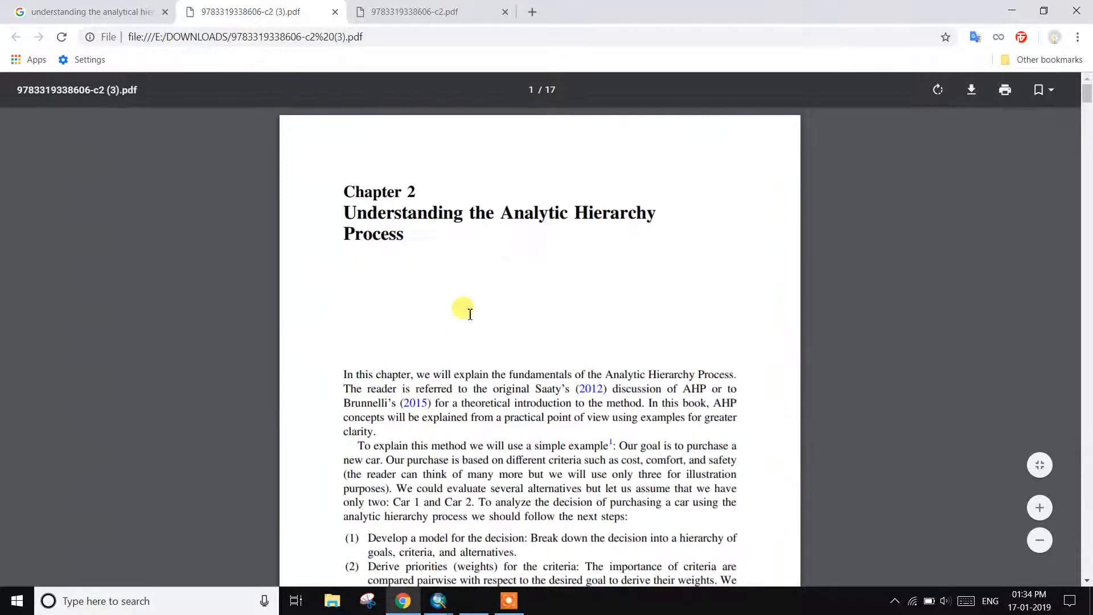
drag(346, 206, 648, 239)
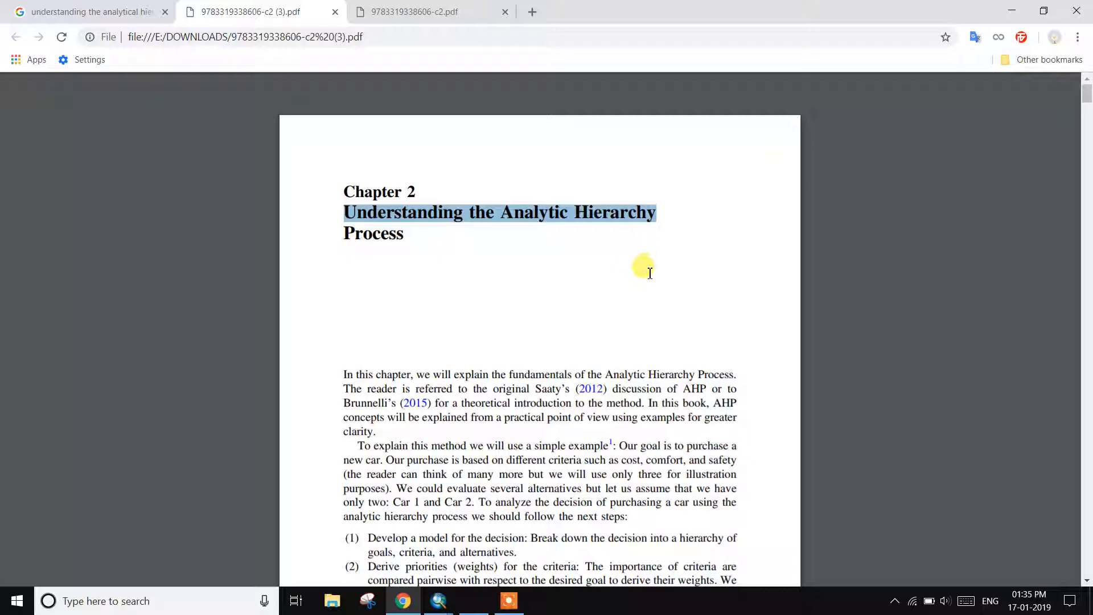
click(725, 187)
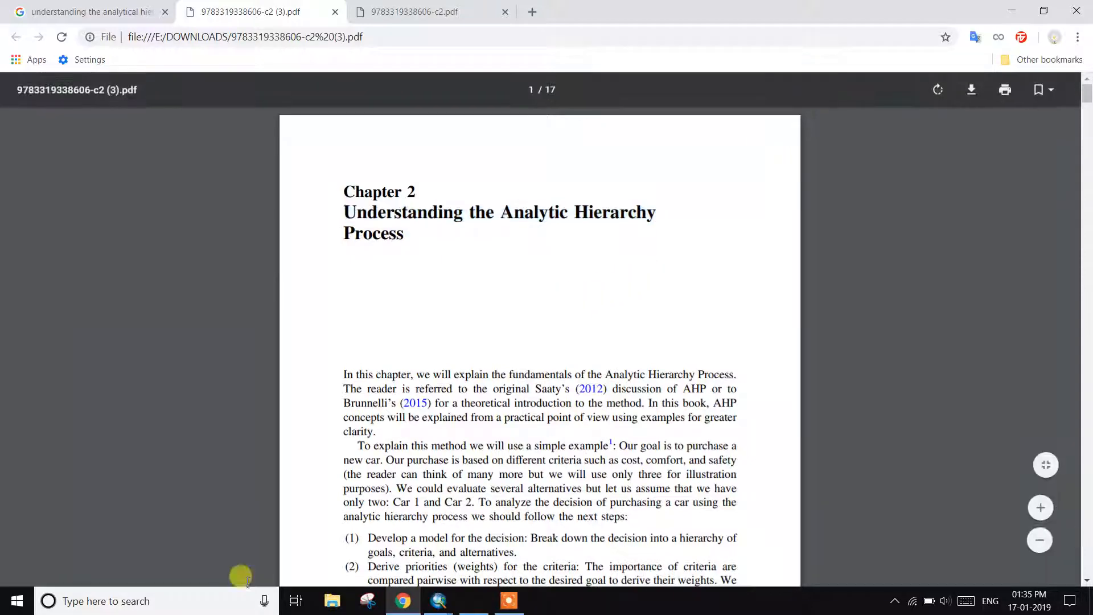
Step: Switch back to ArcMap and set the new values to 4 for the middle elevation class and 5 for the highest
click(1012, 9)
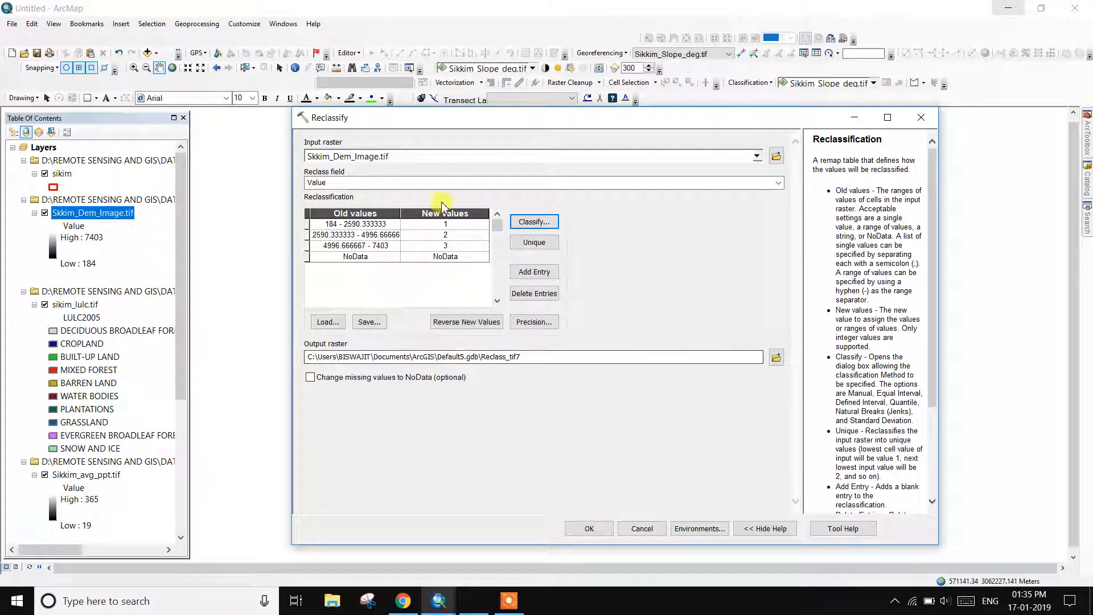
click(451, 247)
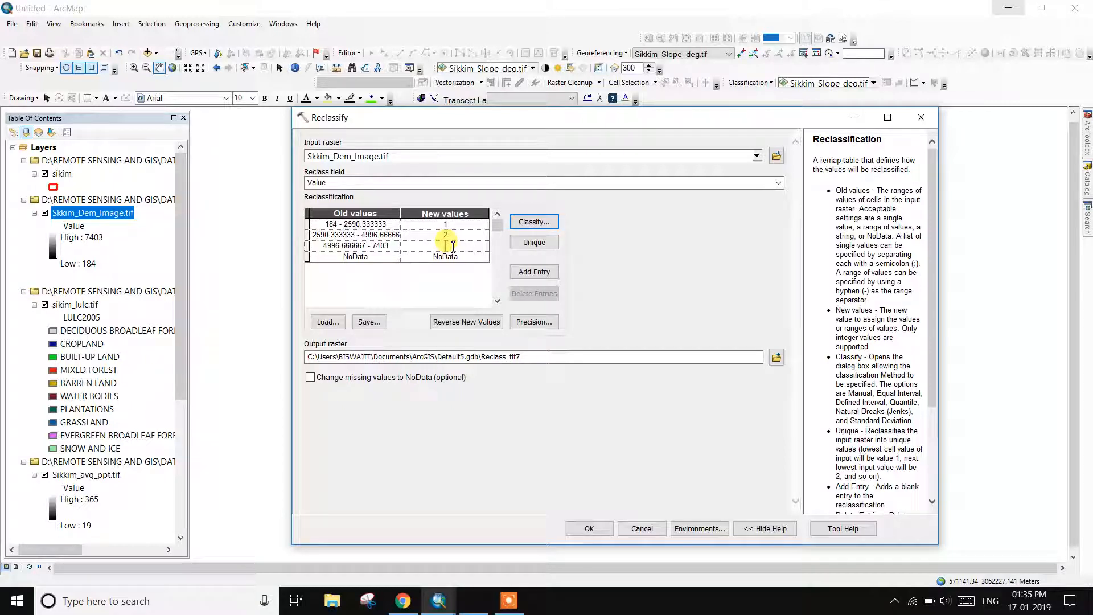
click(450, 234)
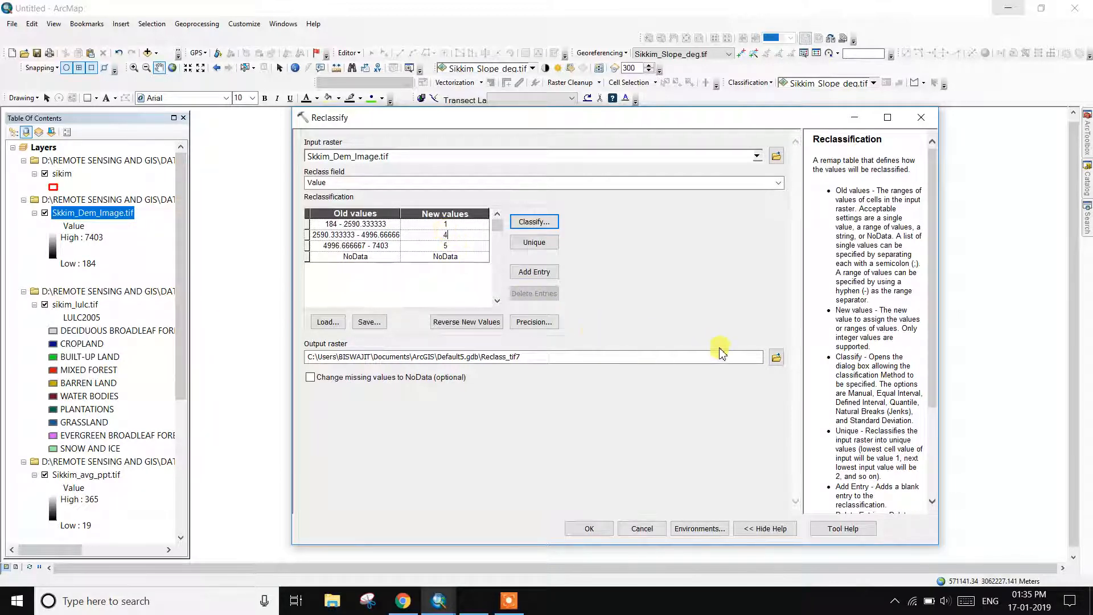
Step: Create a new folder inside the cropland folder for the output raster, try to name it "cropland", and open it
click(775, 357)
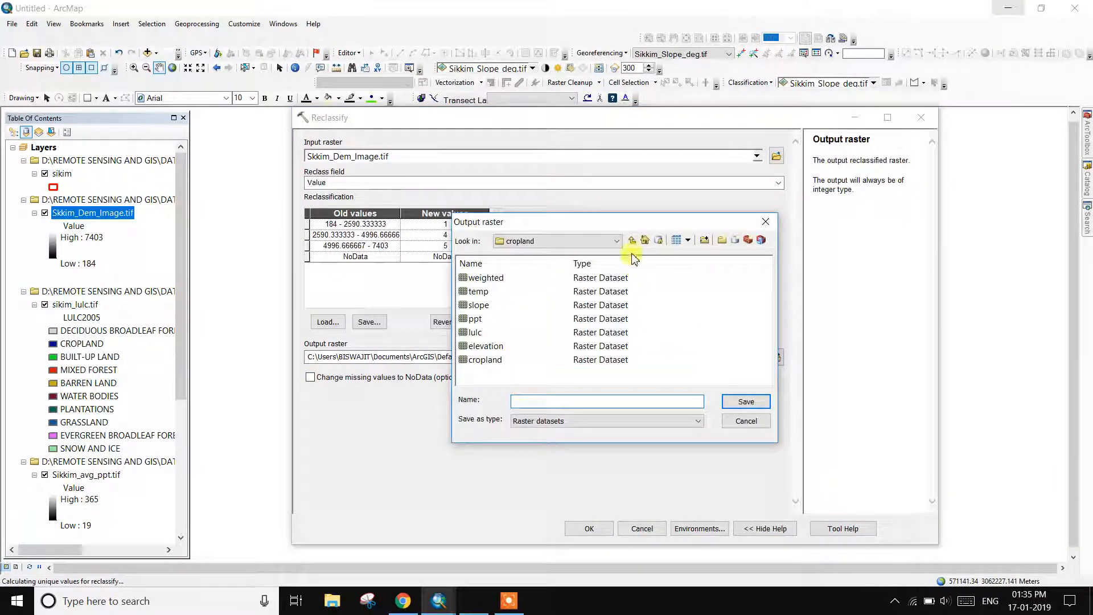
click(722, 240)
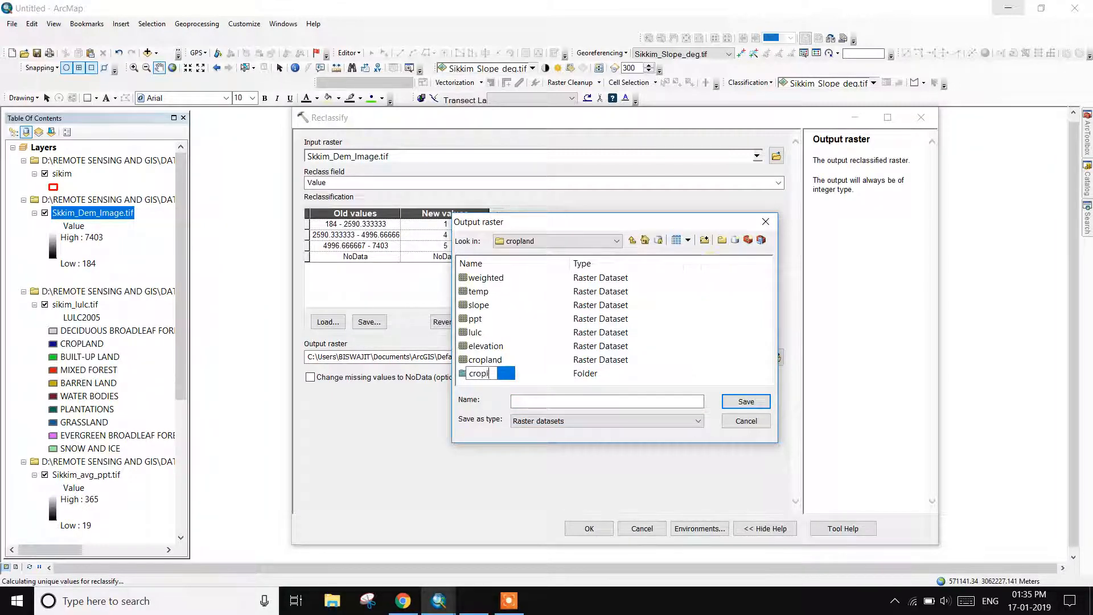
key(Return)
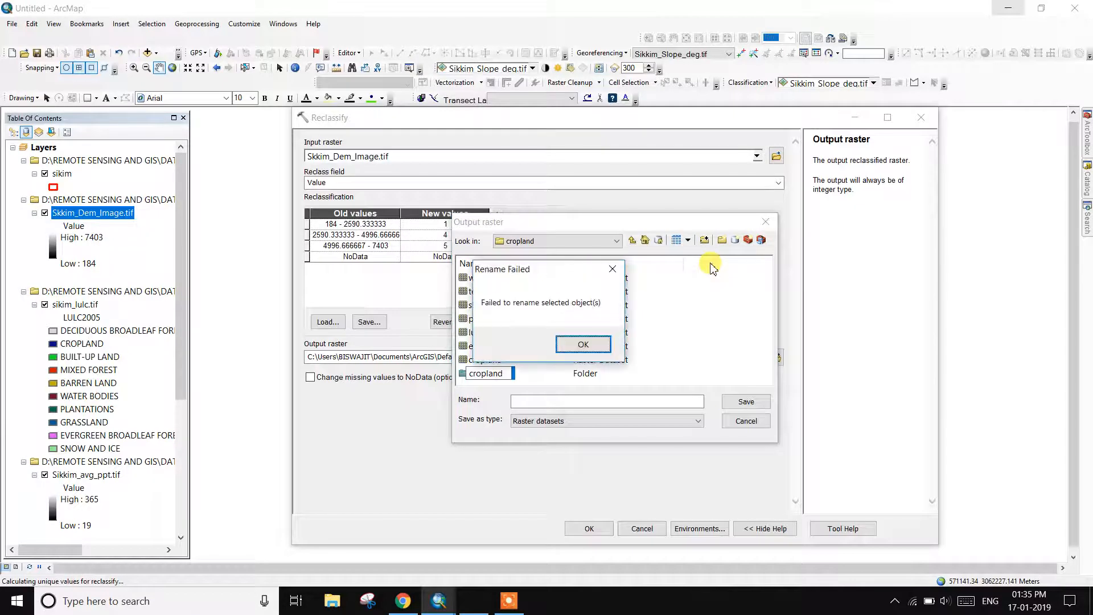
key(Return)
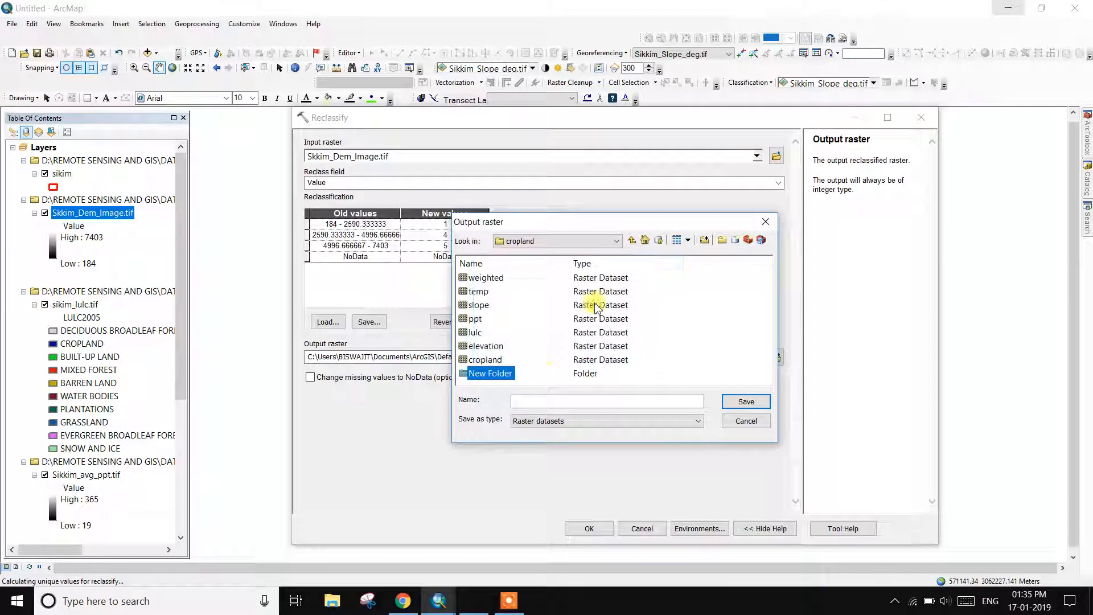
double_click(513, 373)
Step: Name the output raster "eleavation" in the new folder and run the elevation reclassification
click(528, 401)
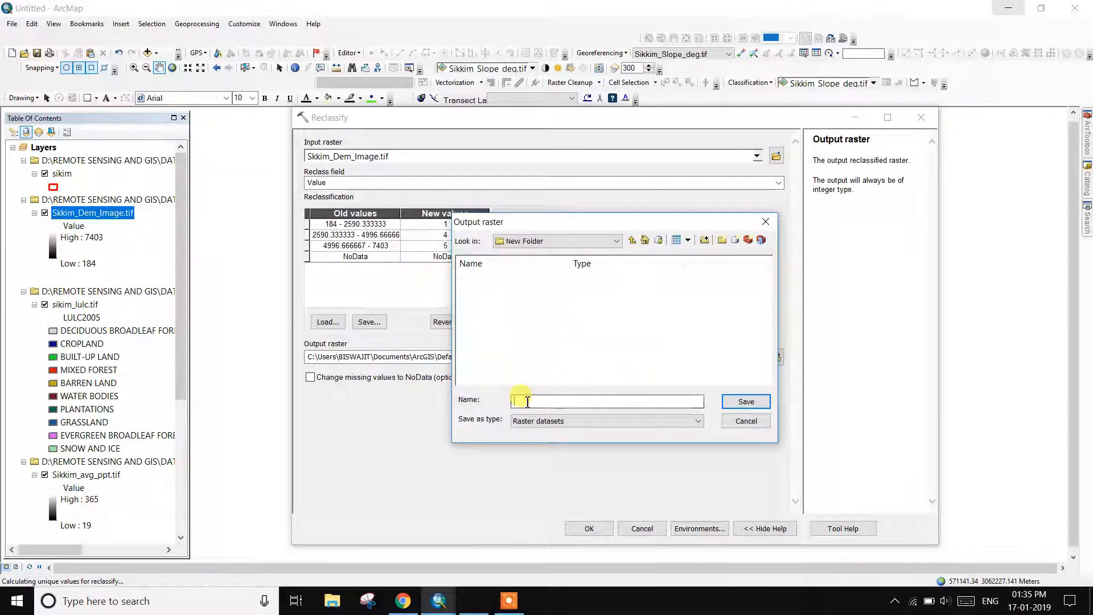
text(ele)
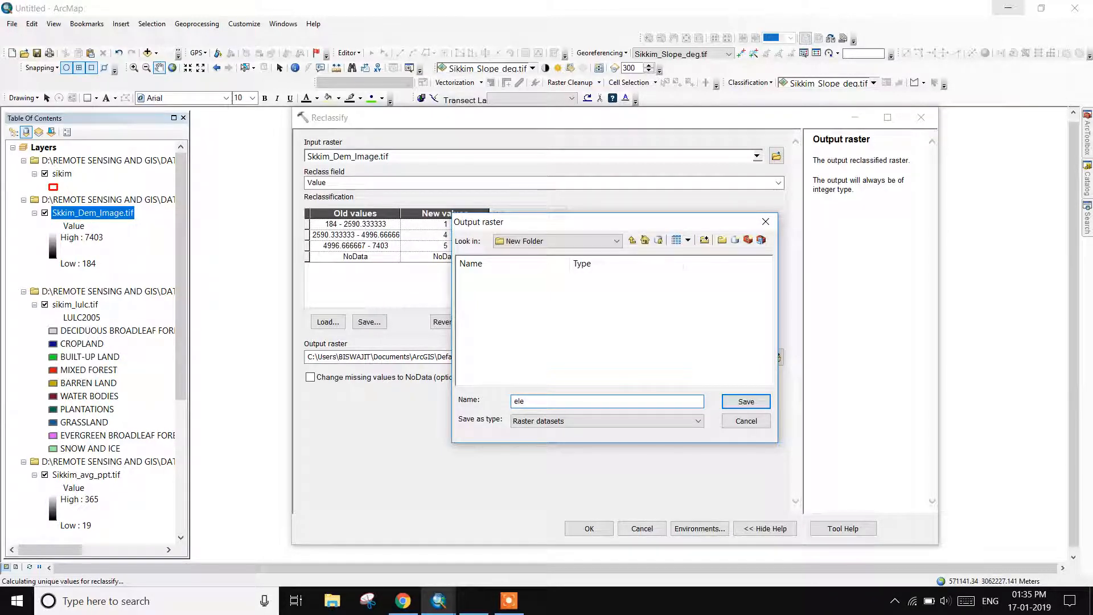
text(avation)
click(746, 402)
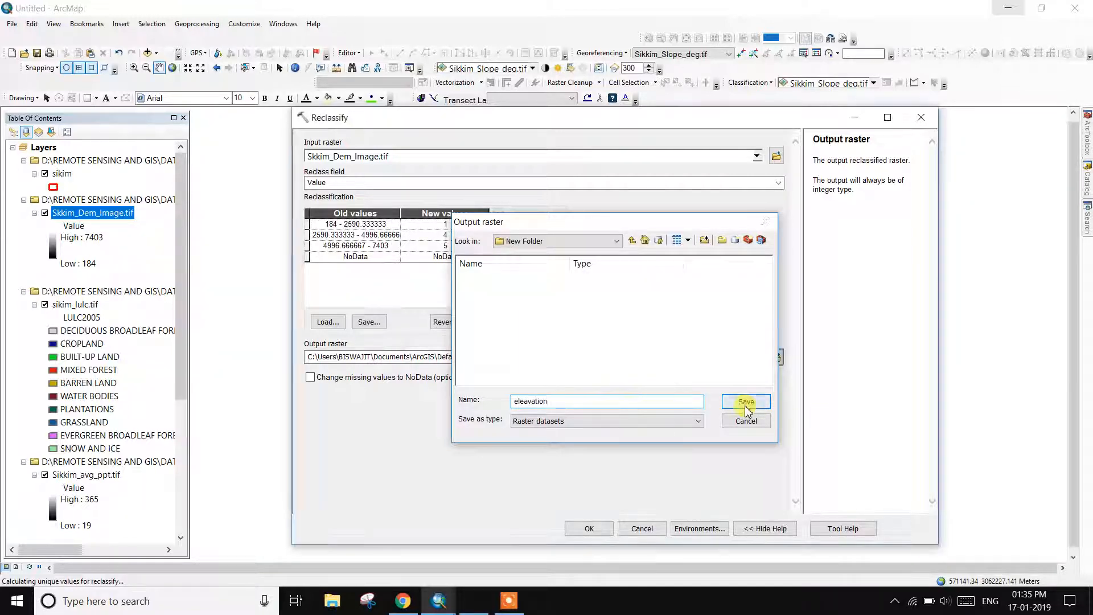
click(590, 529)
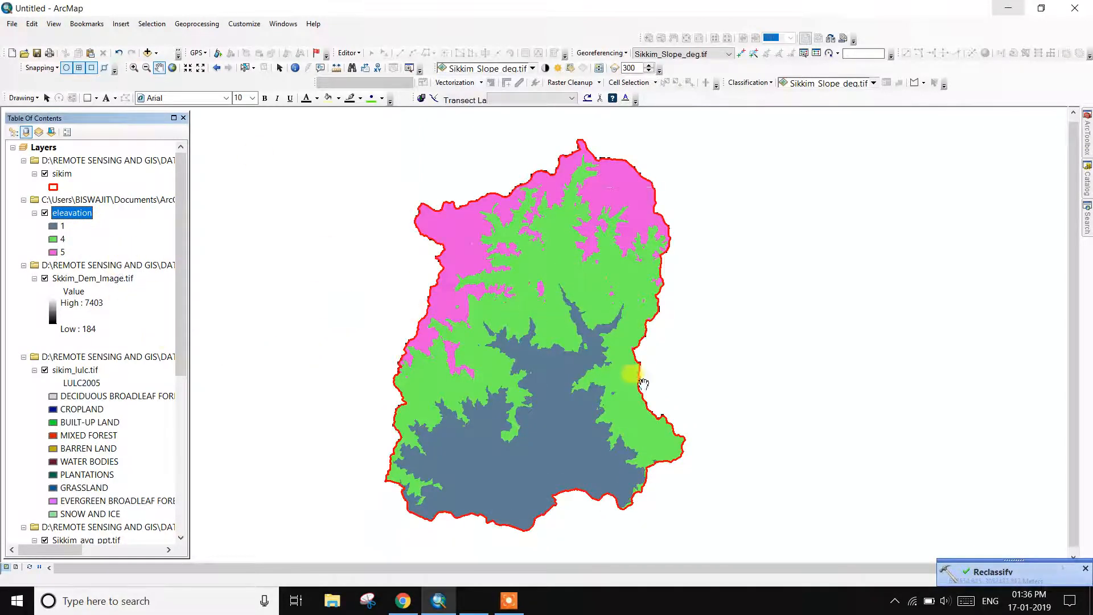
Step: Remove the original Skkim_Dem_Image.tif layer from the map
click(97, 279)
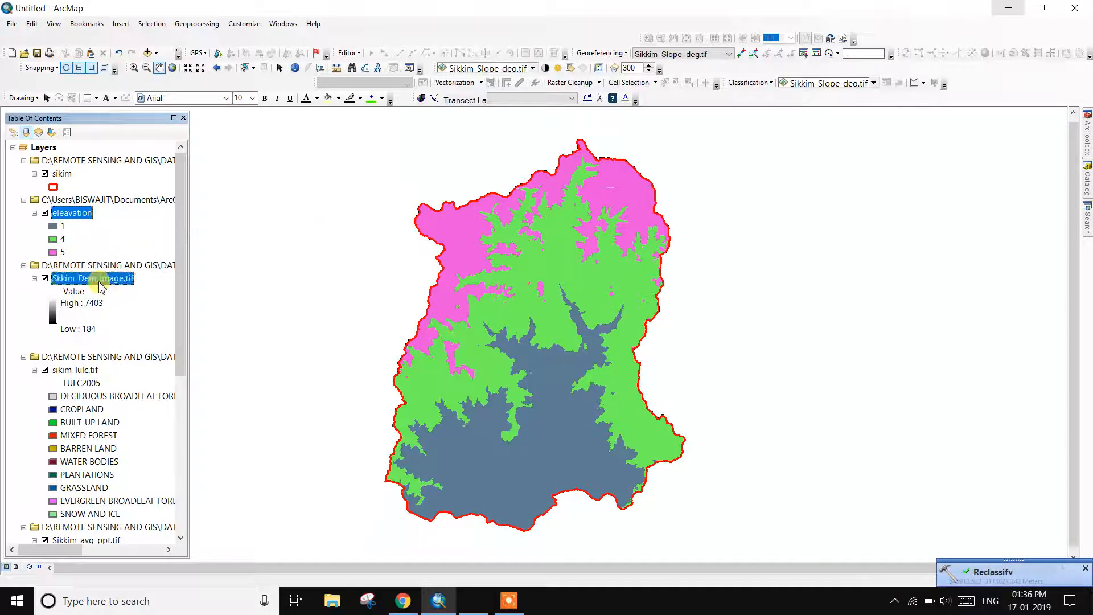
right_click(99, 281)
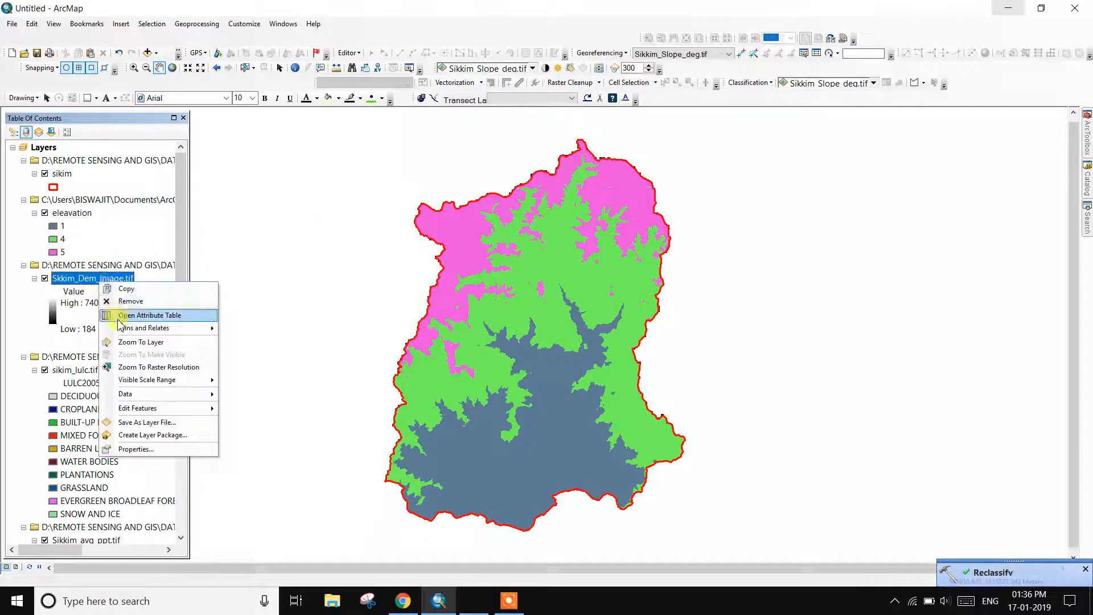
click(130, 301)
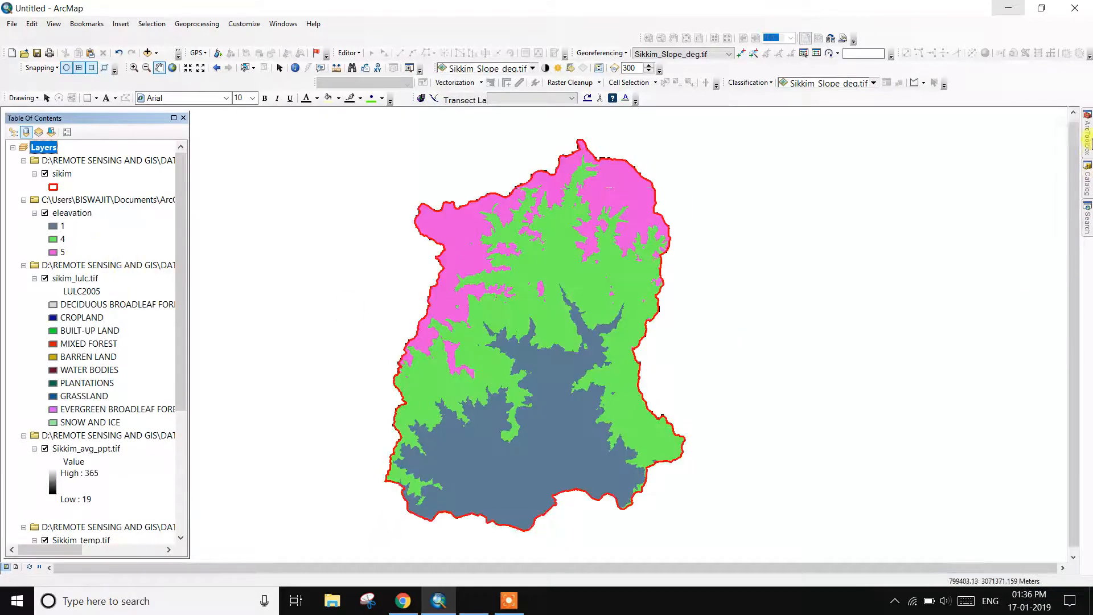
Step: Start the Reclassify tool again with sikim_lulc.tif as the input raster
click(1088, 140)
double_click(1006, 514)
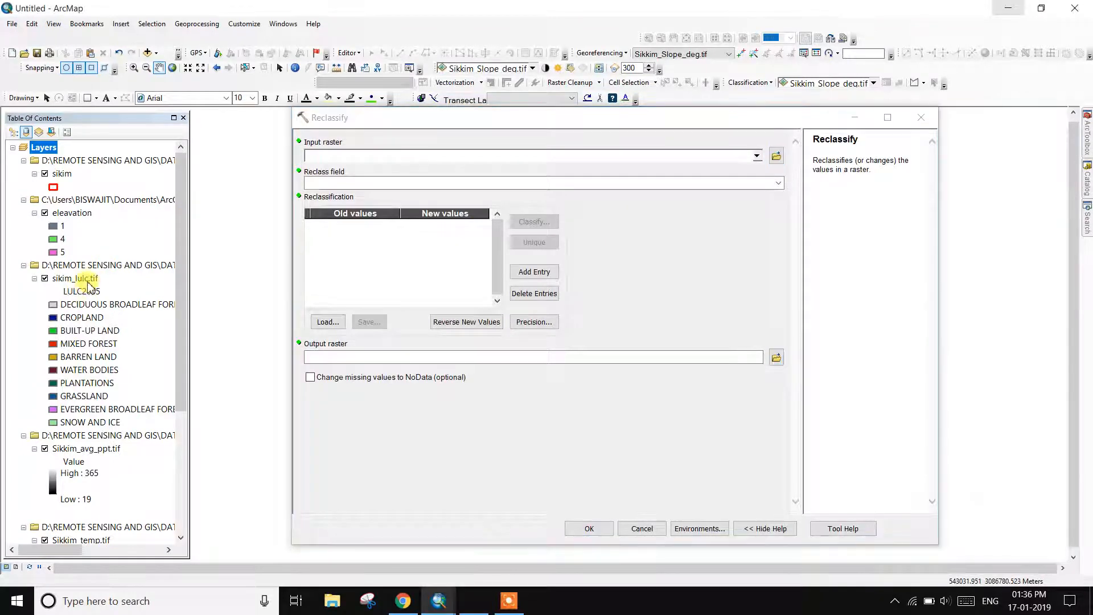
click(757, 156)
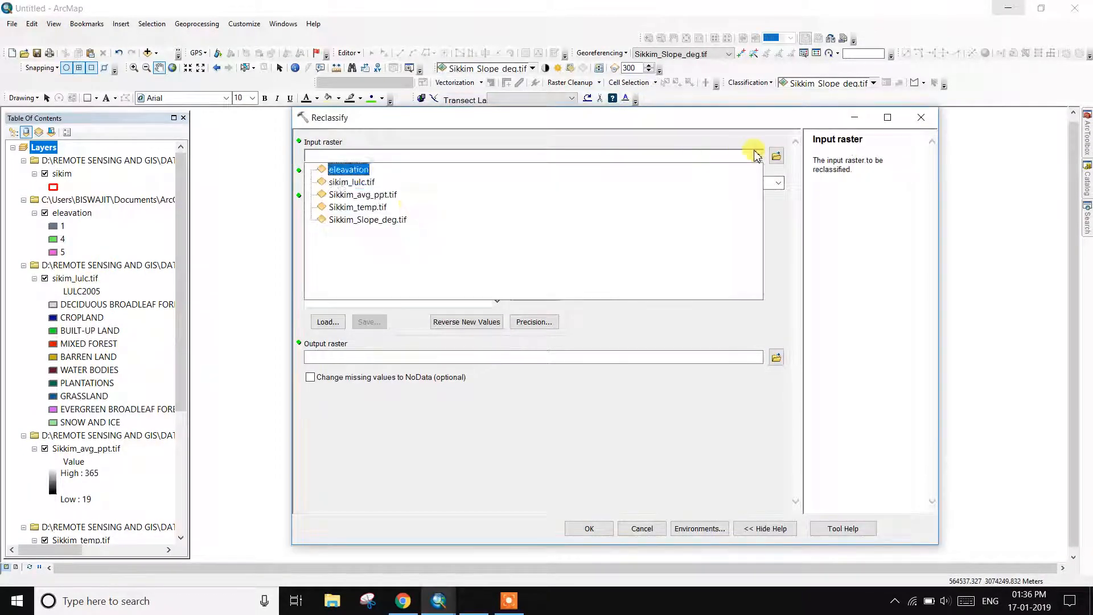
click(369, 180)
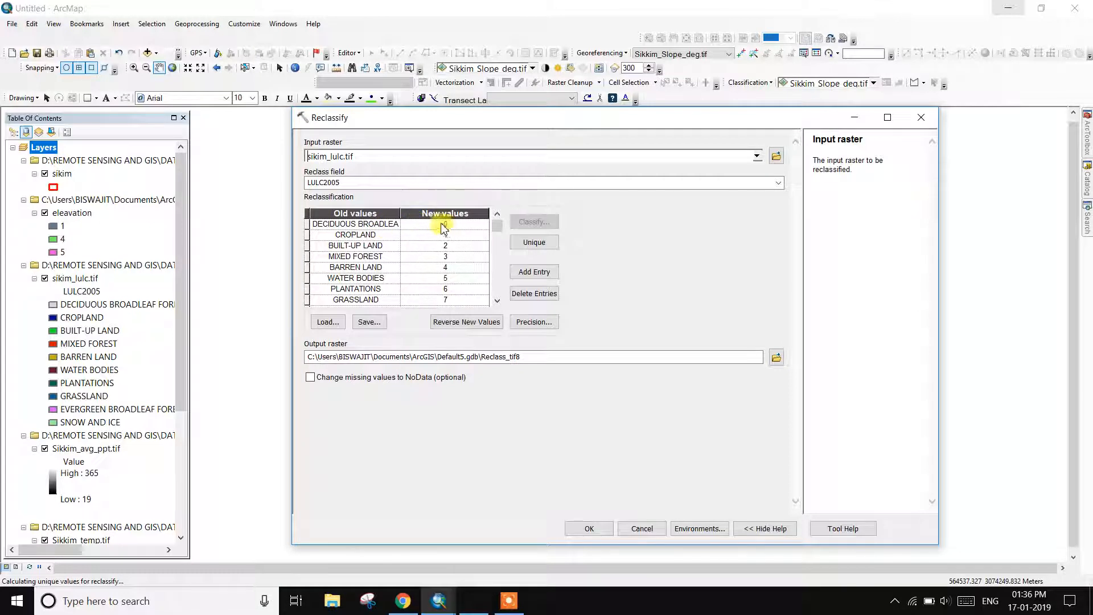
Step: Reclassify cropland, built-up, water and snow as 0, deciduous and mixed forest as 1, plantations and evergreen forest as 2, barren land and grassland as 5
click(459, 224)
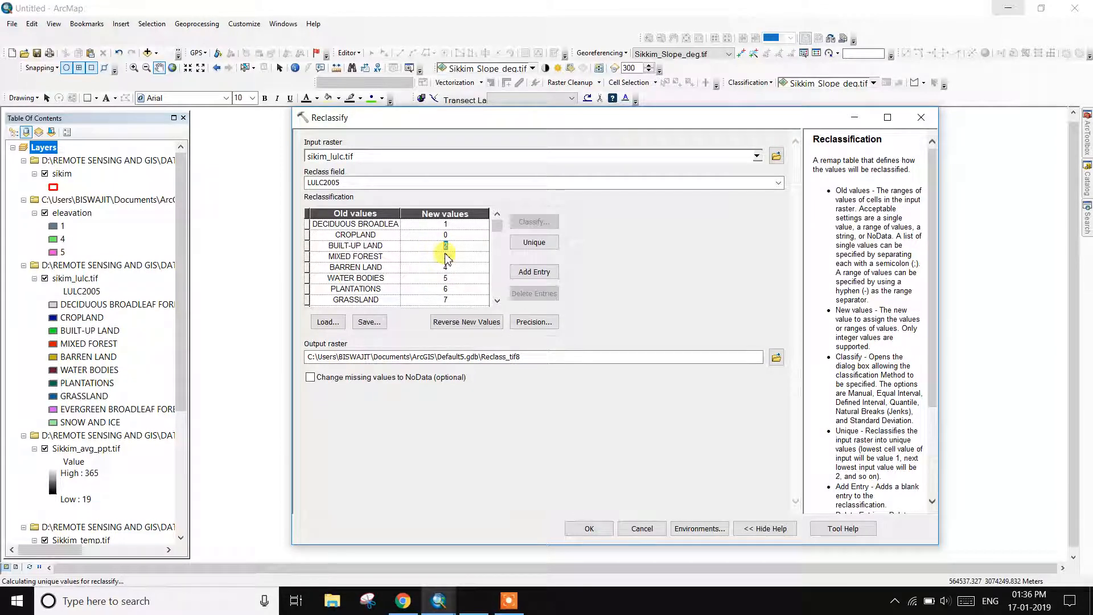
click(450, 258)
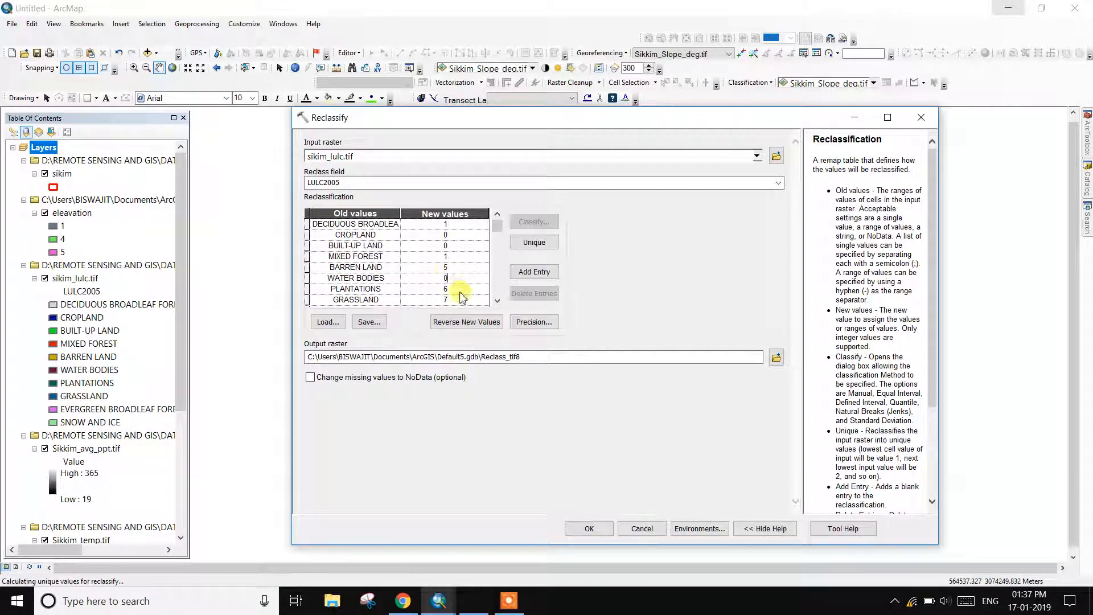
text(2)
click(458, 301)
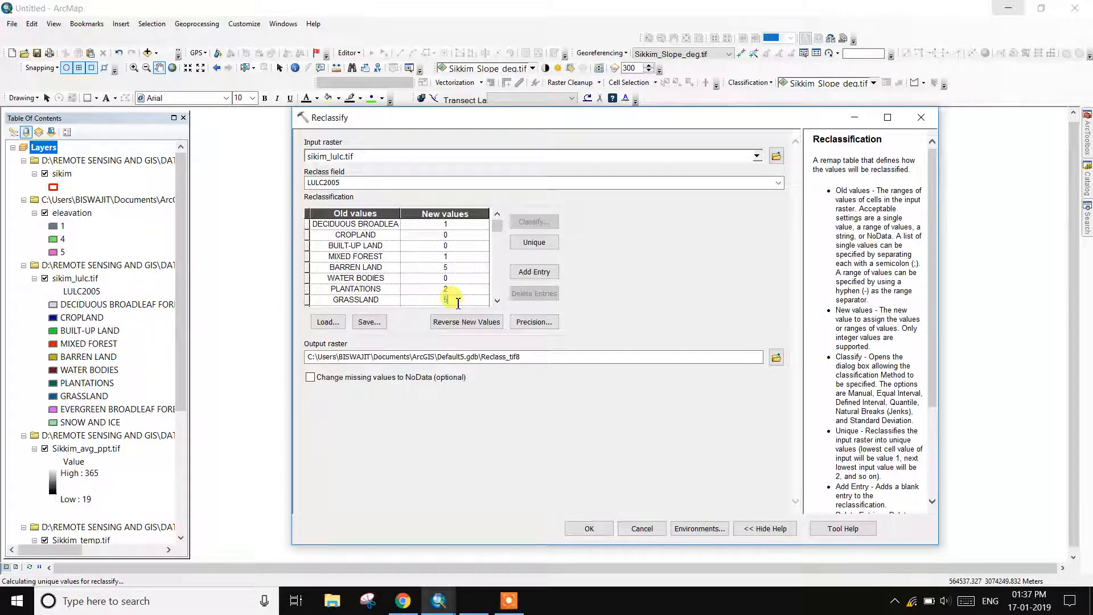
drag(498, 228, 491, 289)
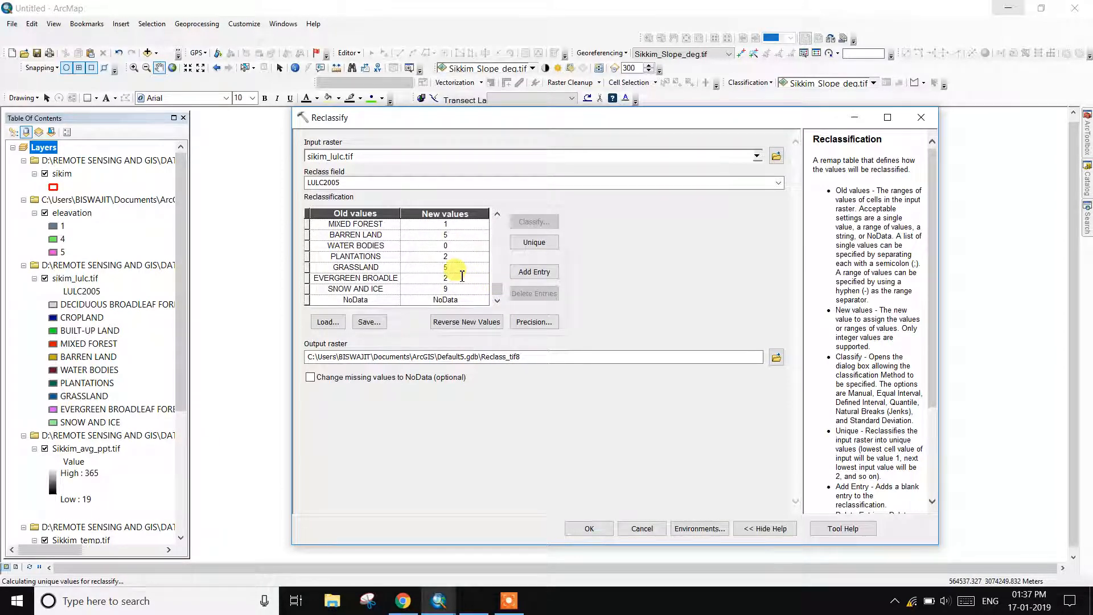
click(453, 290)
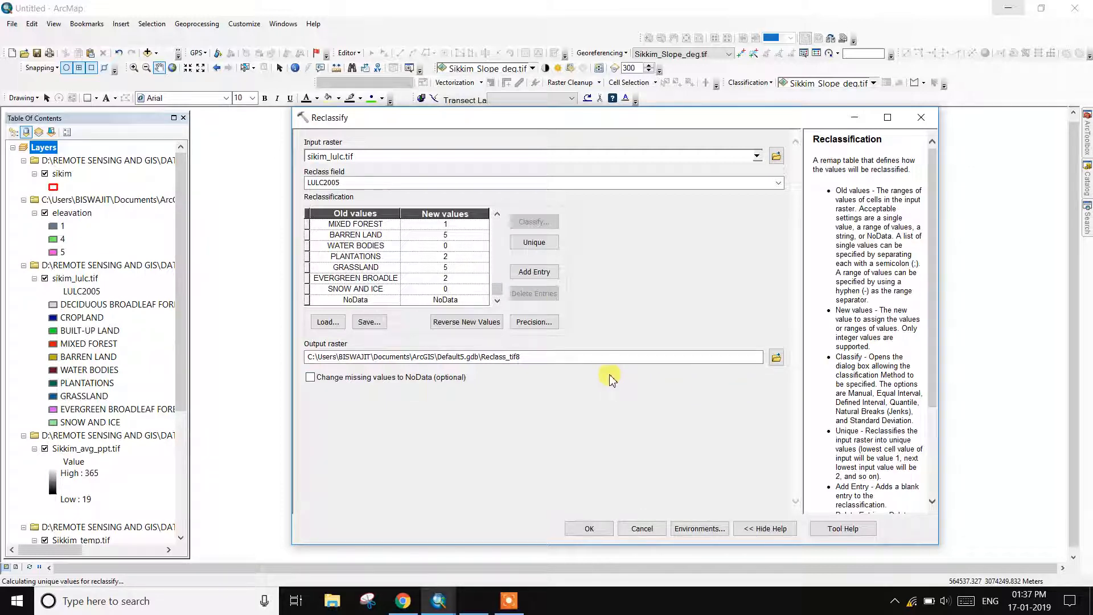
Step: Run the land-use reclassification with its output raster named "lulc" in the new folder, and hide the original sikim_lulc.tif layer
click(775, 358)
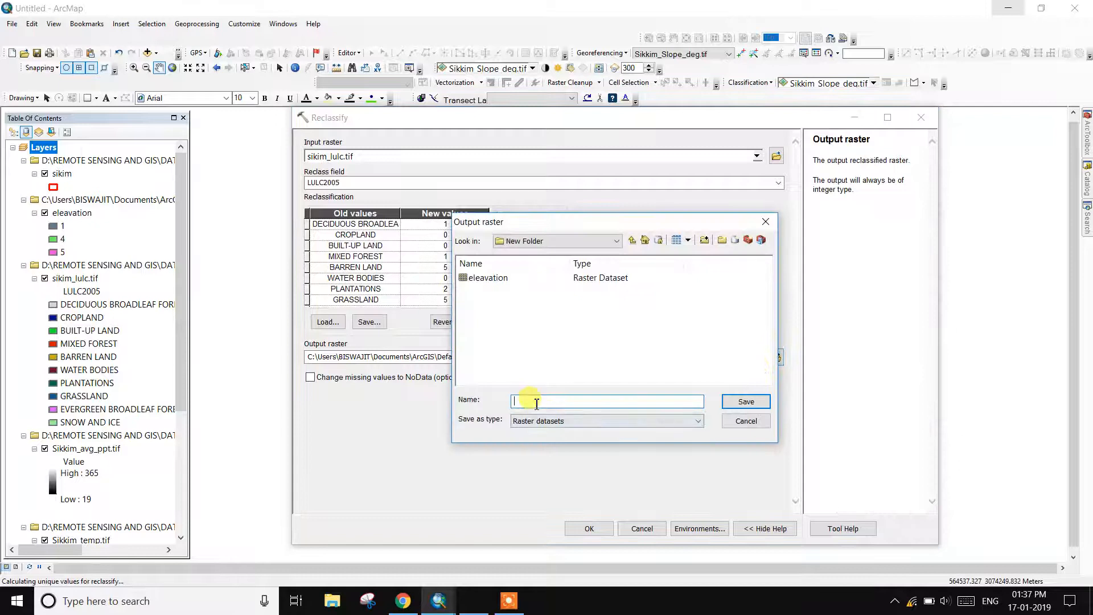
text(lulc)
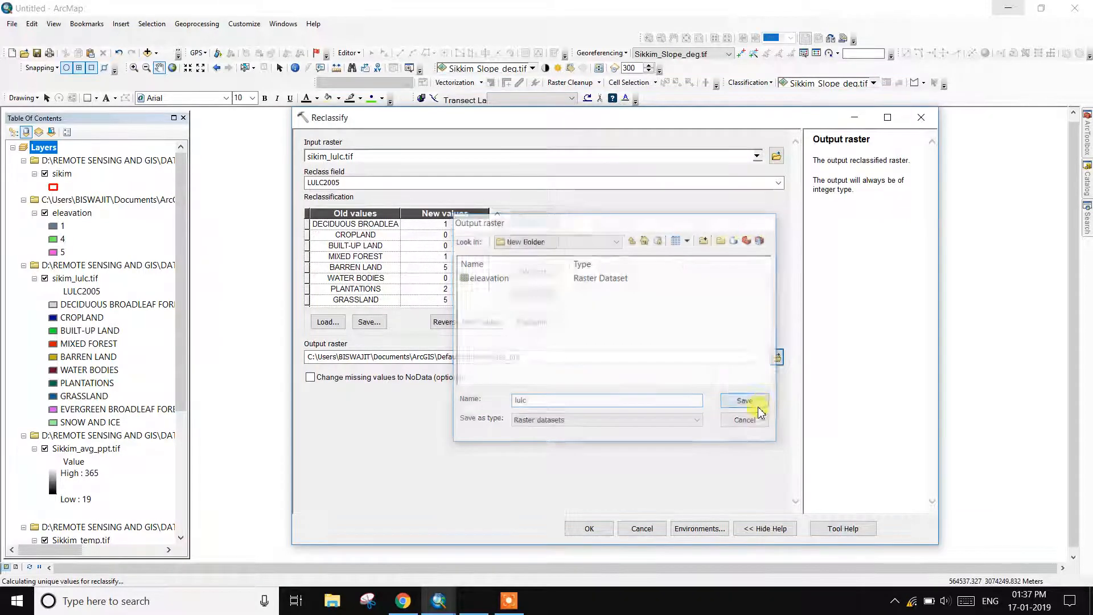
click(768, 407)
click(592, 527)
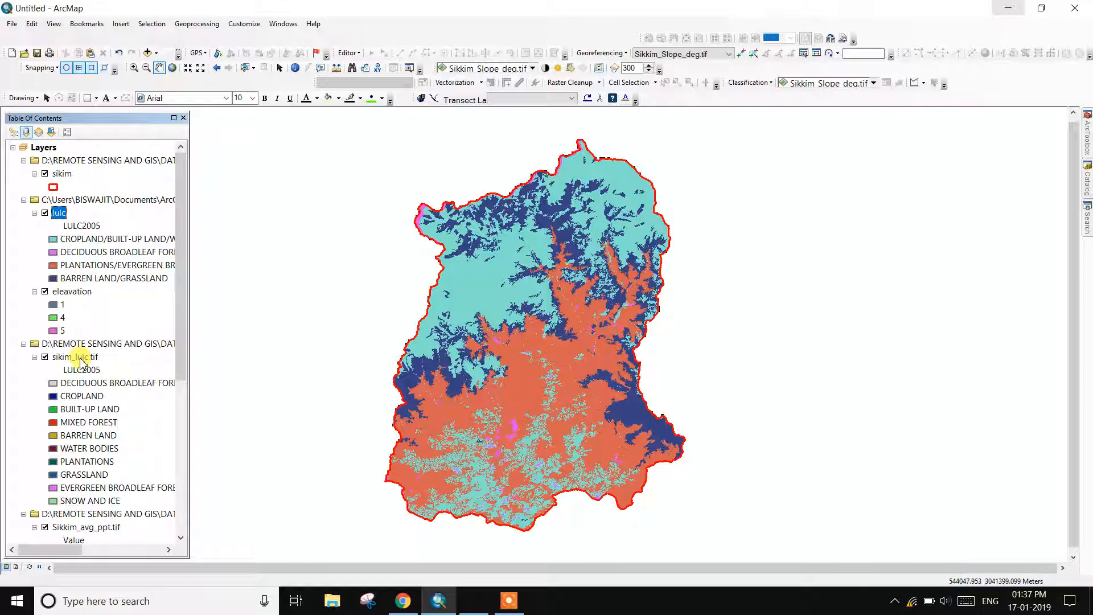
click(44, 357)
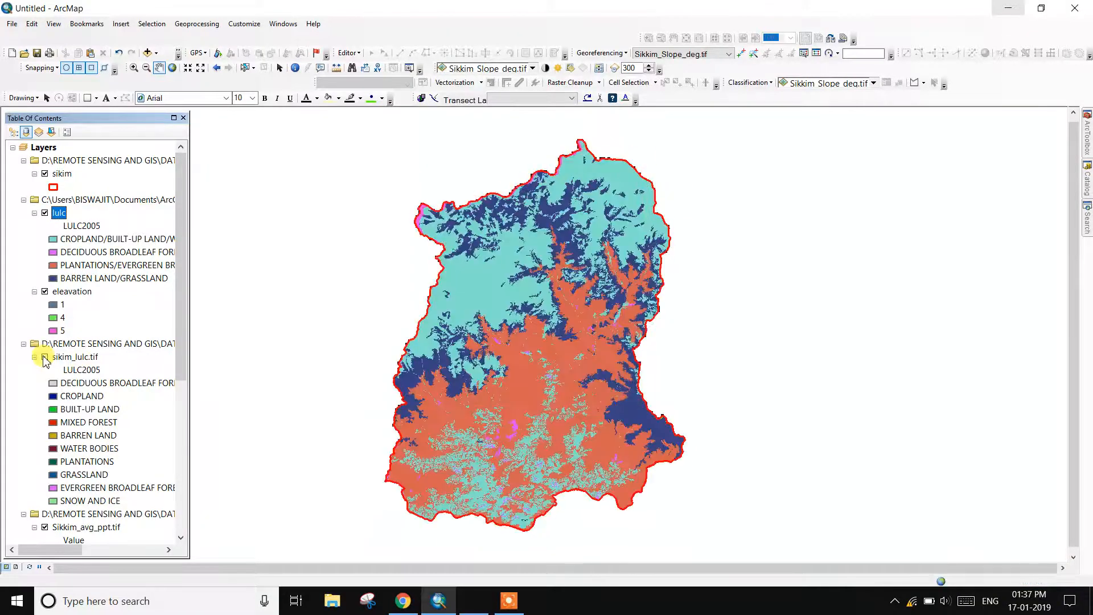
Step: Start the Reclassify tool again with Sikkim_avg_ppt.tif as the input raster
scroll(96, 319, down, 4)
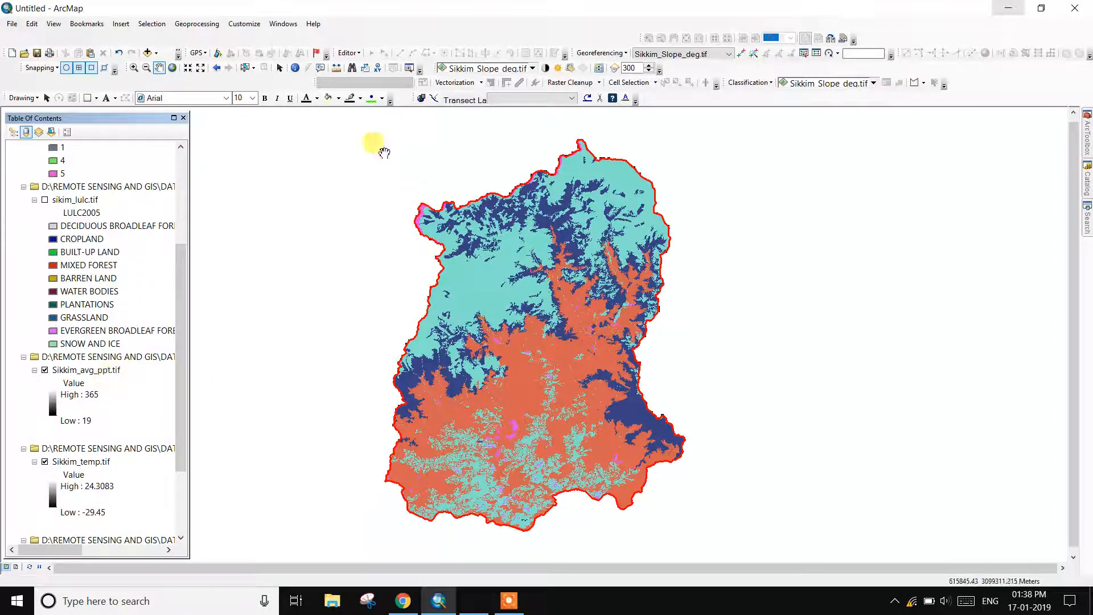
mouse_move(1088, 137)
double_click(1006, 514)
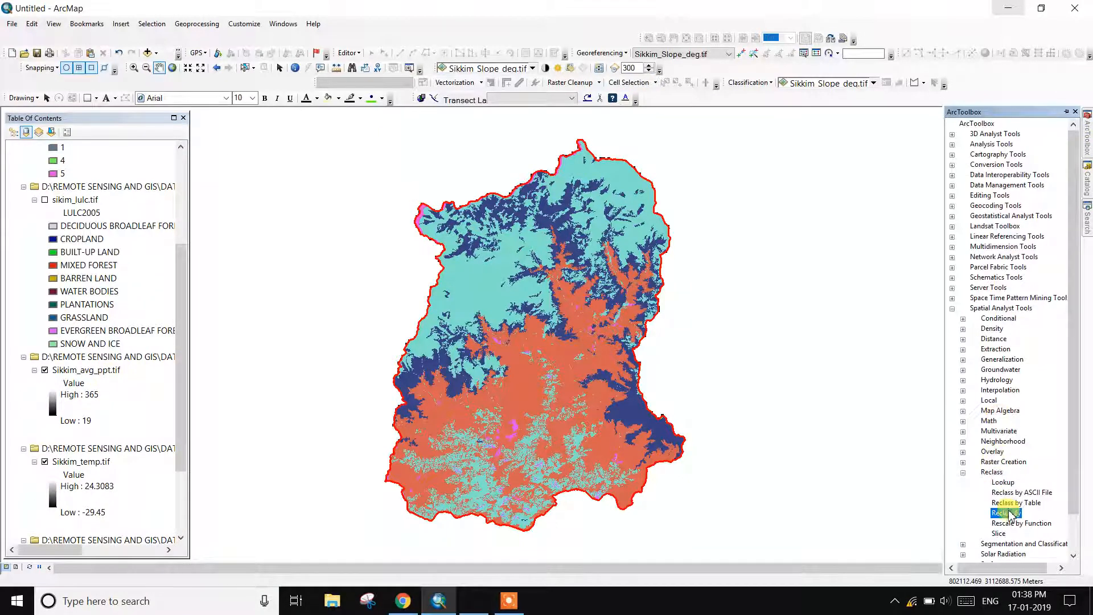
click(757, 156)
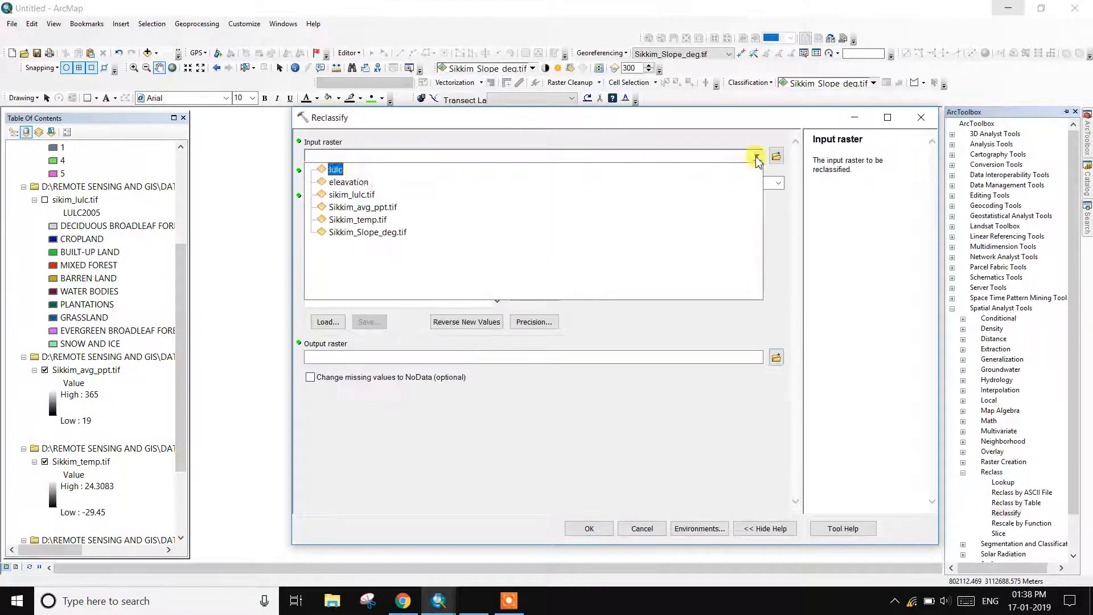
click(379, 207)
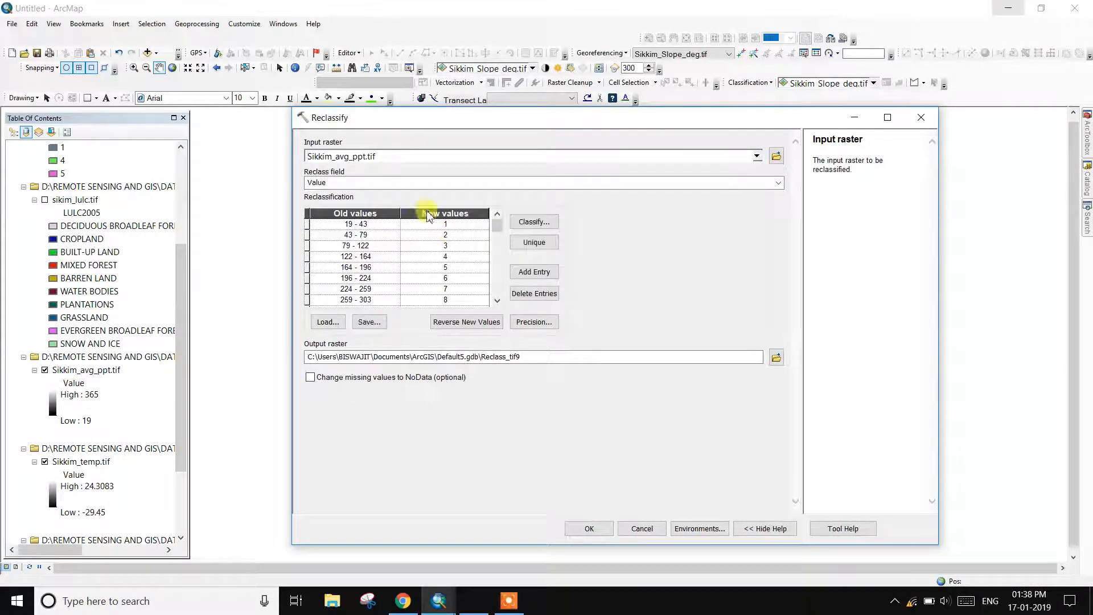
Step: Classify the precipitation values into 3 classes using the Equal Interval method
click(535, 222)
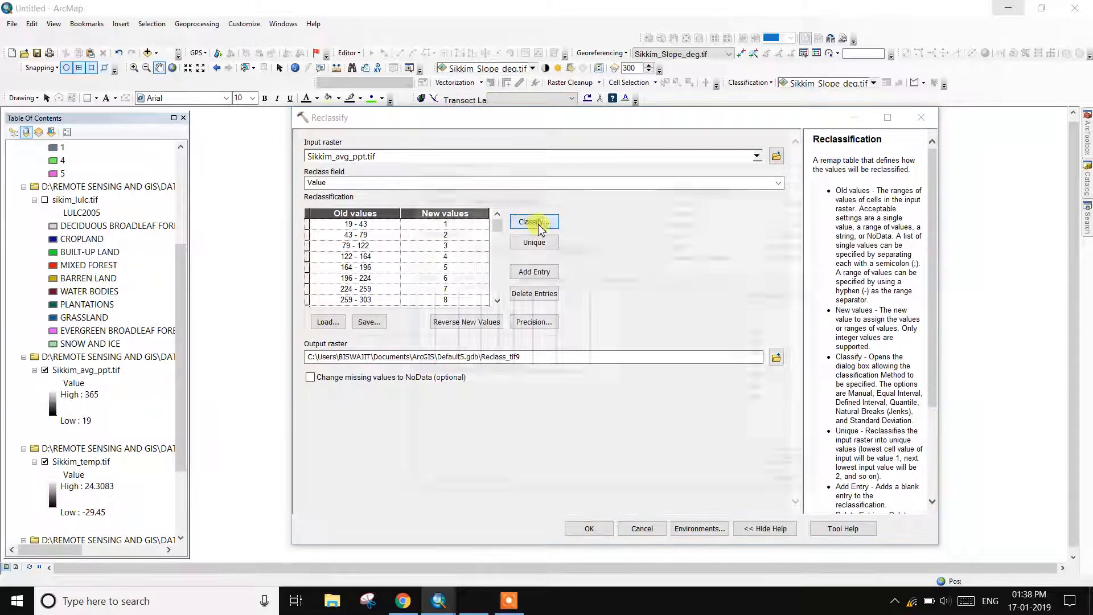
click(503, 215)
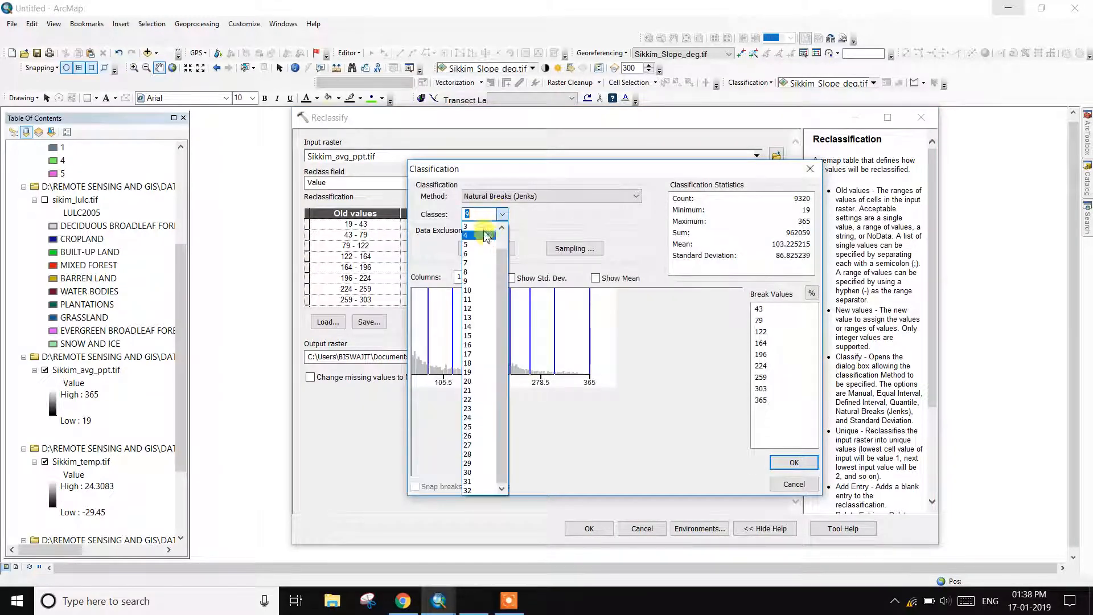
click(484, 237)
click(540, 199)
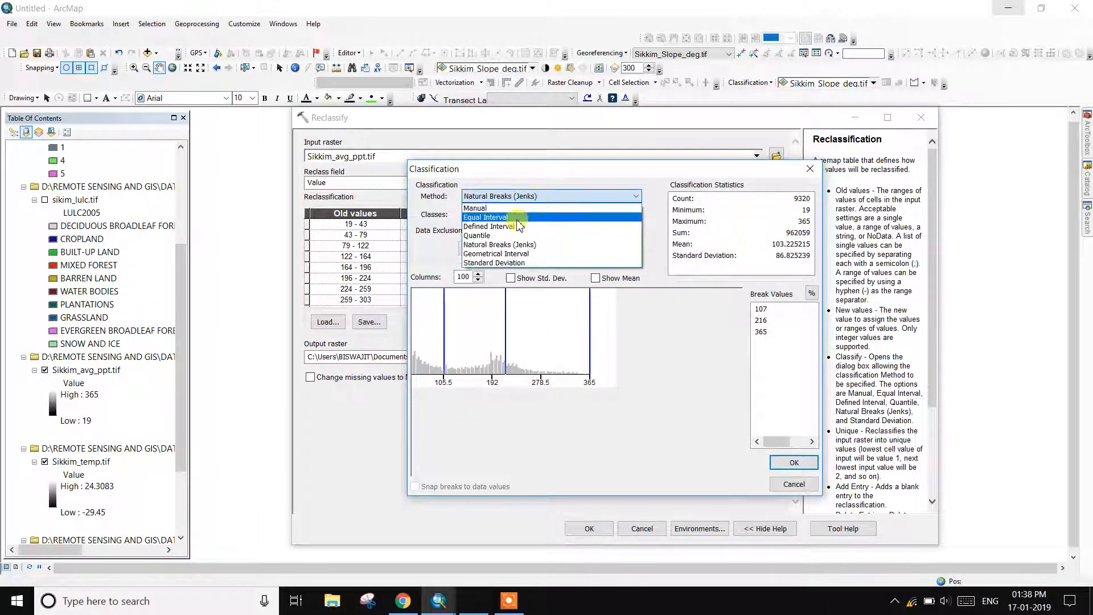
click(522, 223)
click(783, 466)
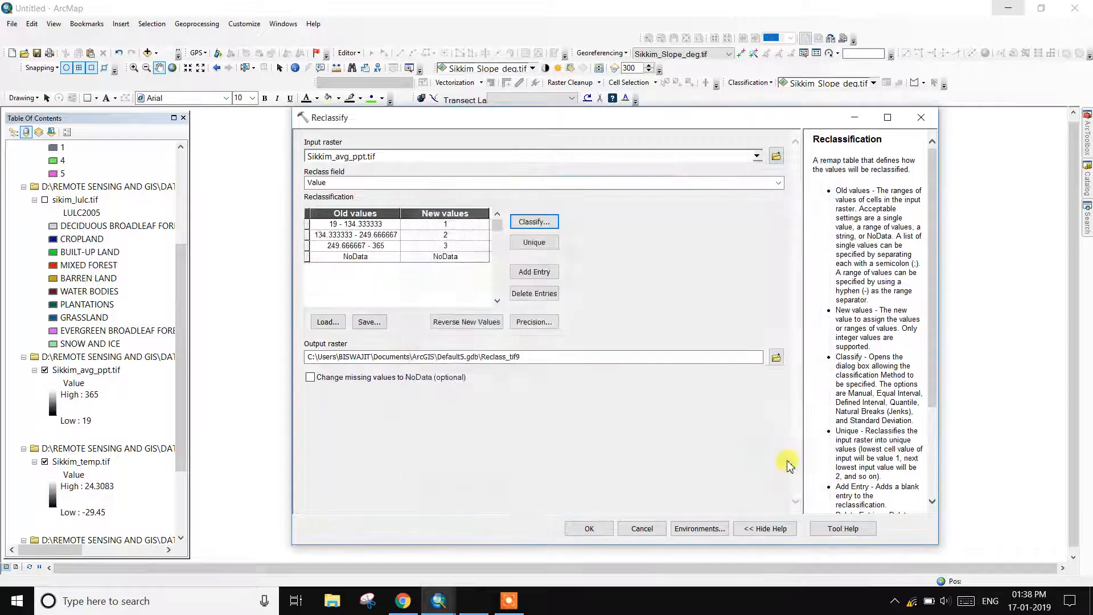
Step: Set the second and third precipitation classes' new values to 4 and 5, and run the reclassification with output "ppt" in New Folder
click(455, 236)
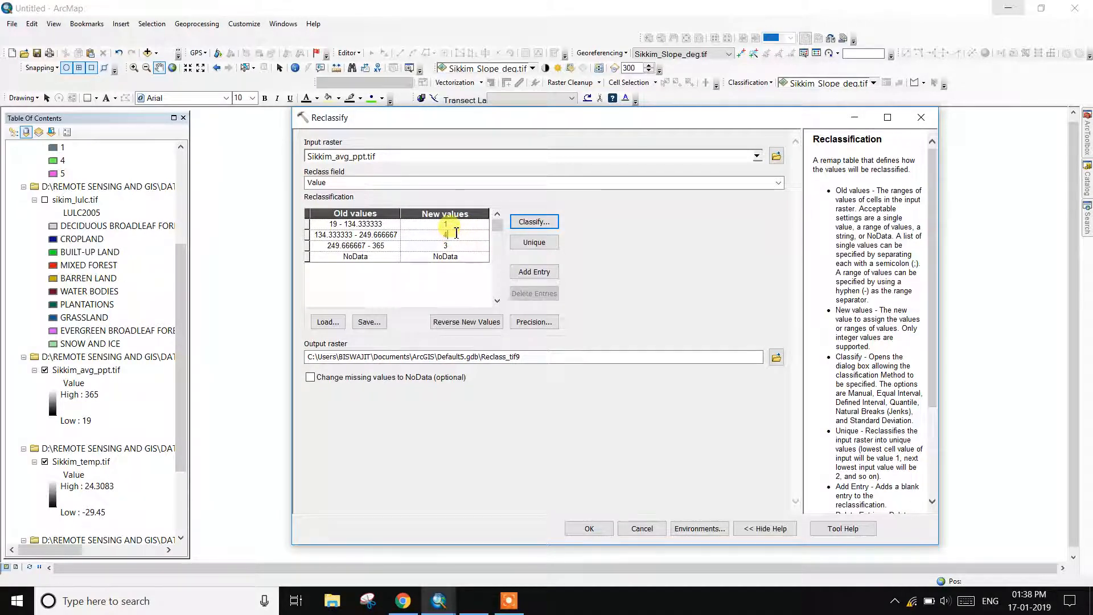
text(5)
click(776, 357)
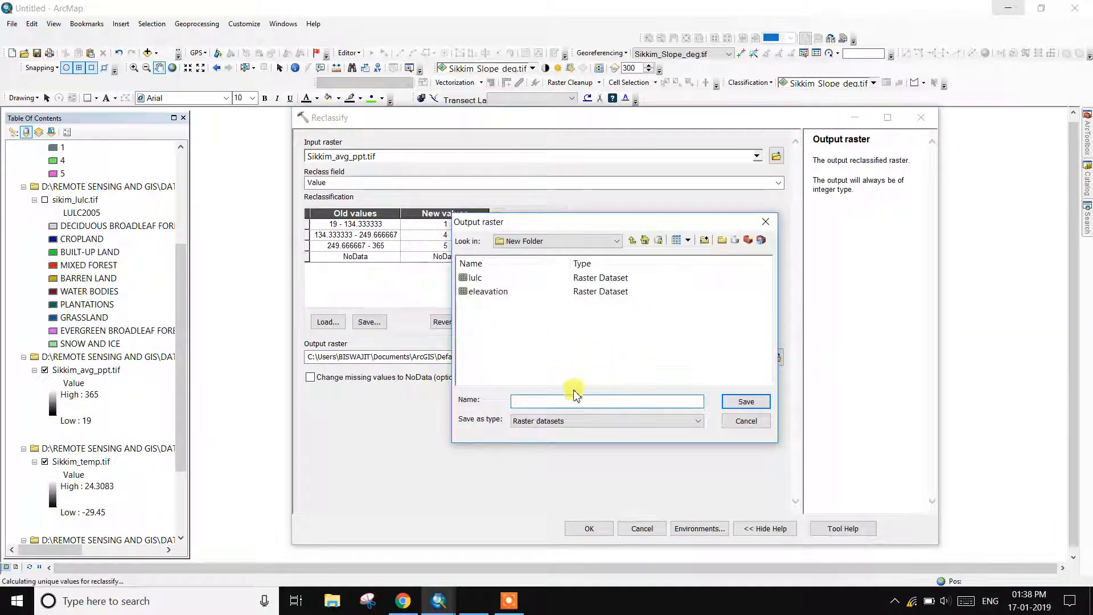
text(ppt)
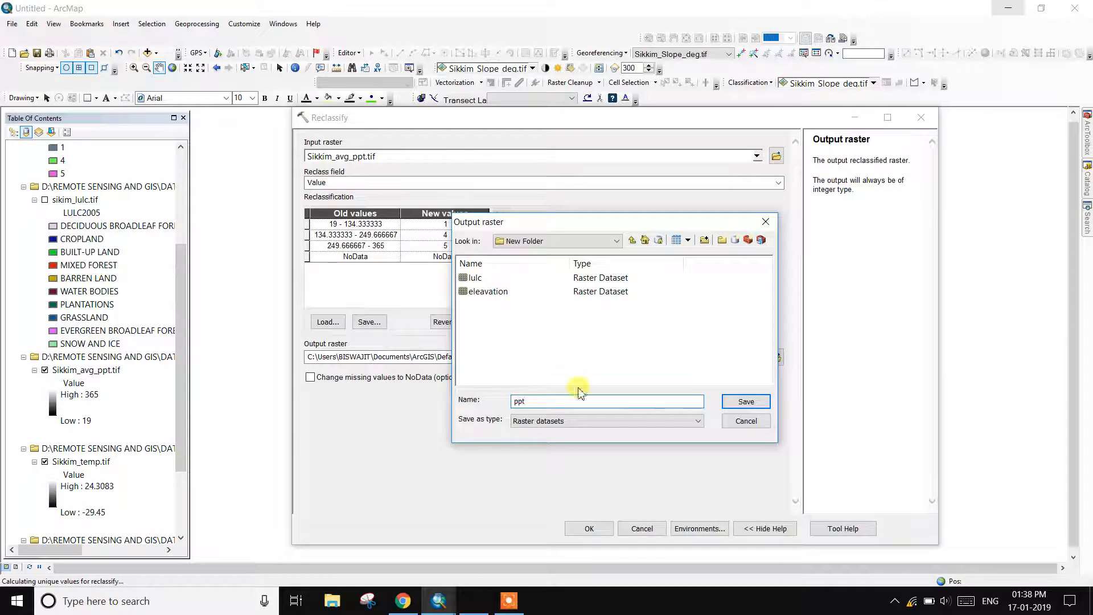
click(746, 402)
click(589, 528)
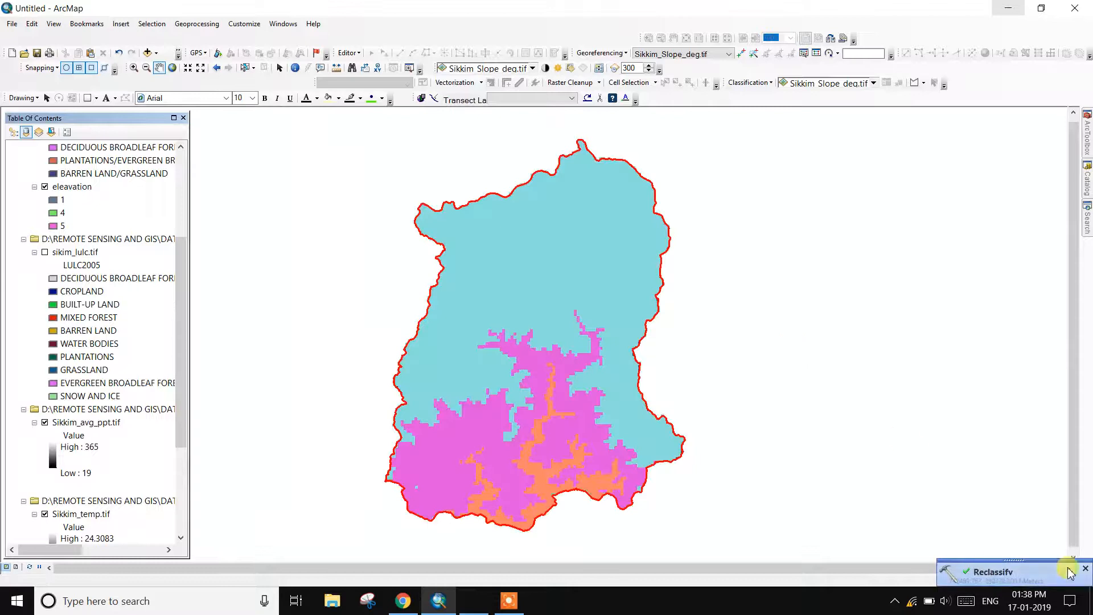
click(1085, 569)
Step: Start another Reclassify run with Sikkim_temp.tif as the input raster
mouse_move(1089, 144)
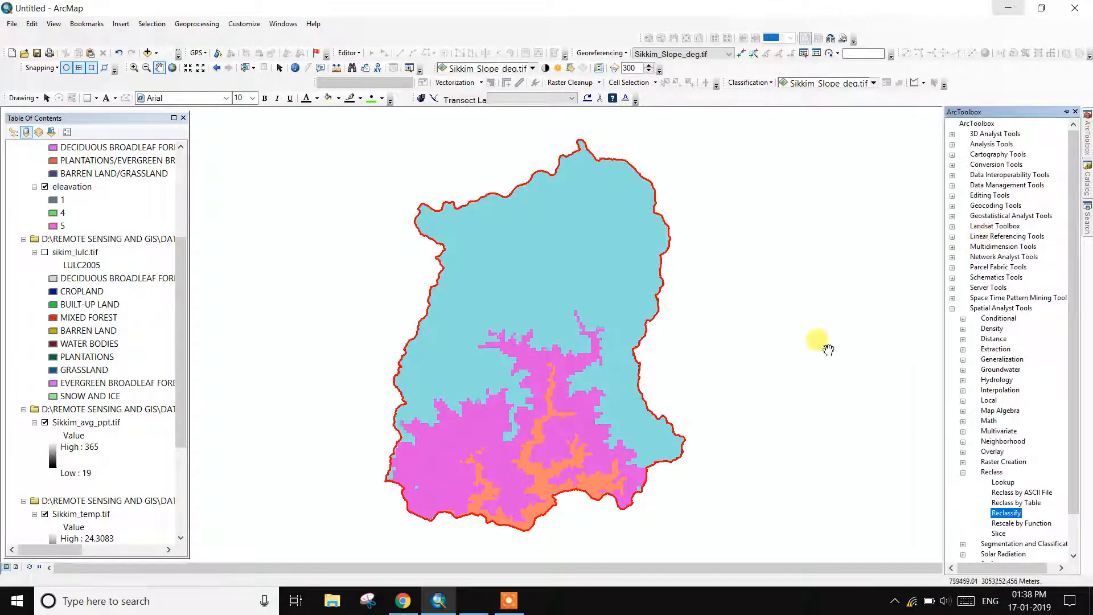
double_click(1006, 513)
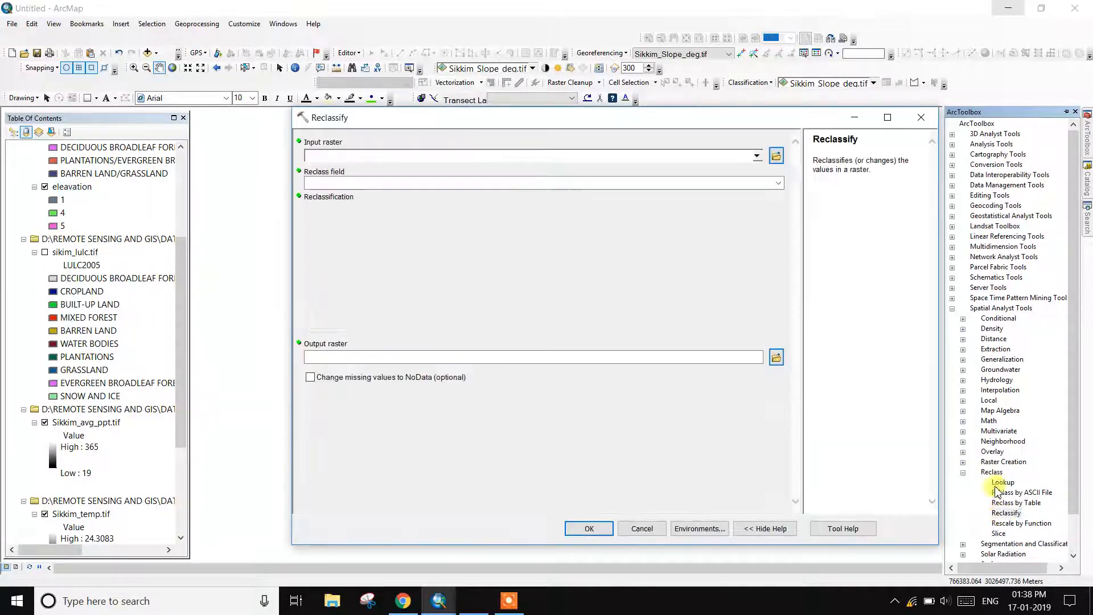
click(757, 156)
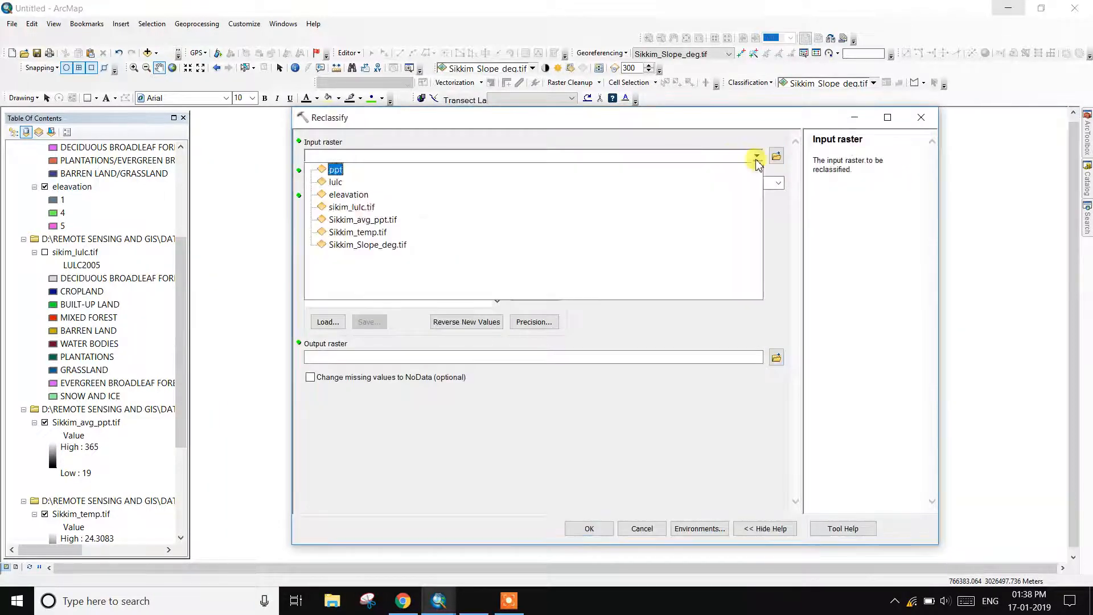
click(387, 234)
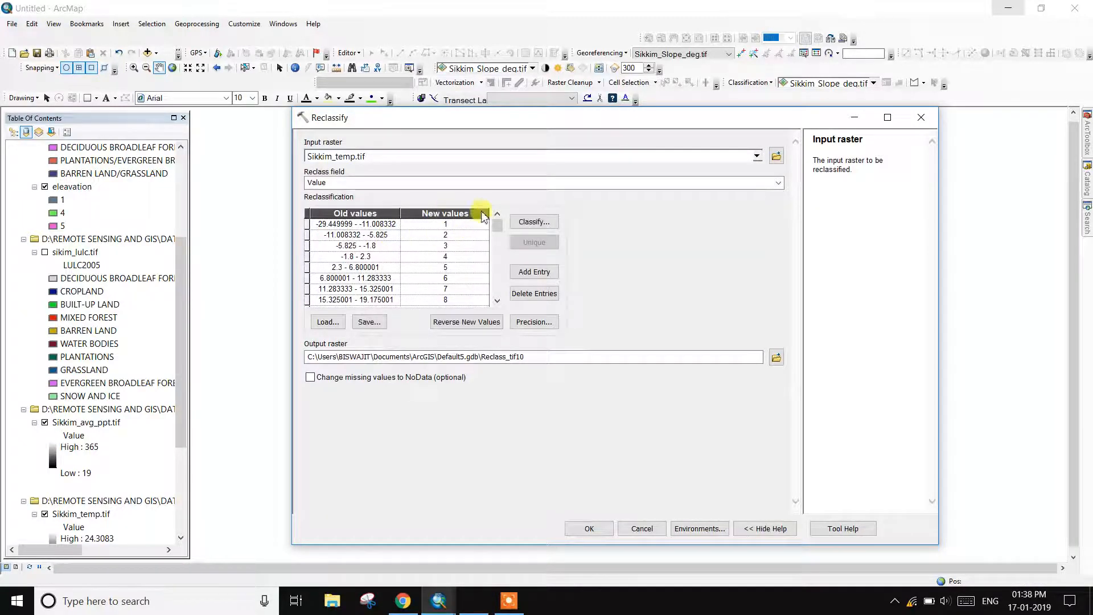
Step: Classify the temperature values by Equal Interval into 3 classes
click(522, 223)
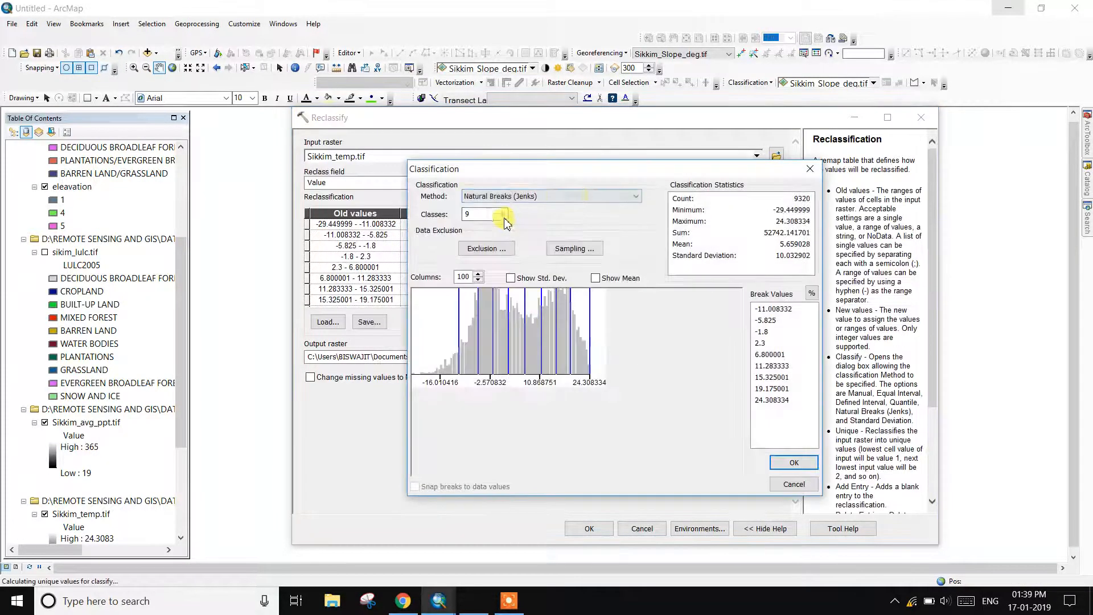
click(620, 197)
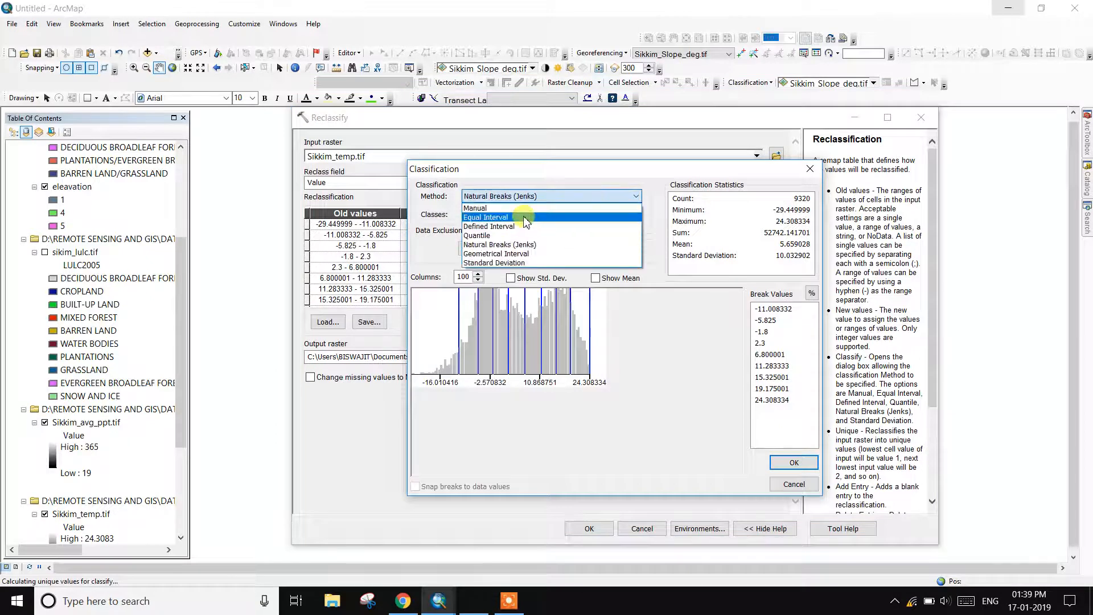
click(529, 219)
click(502, 214)
click(479, 226)
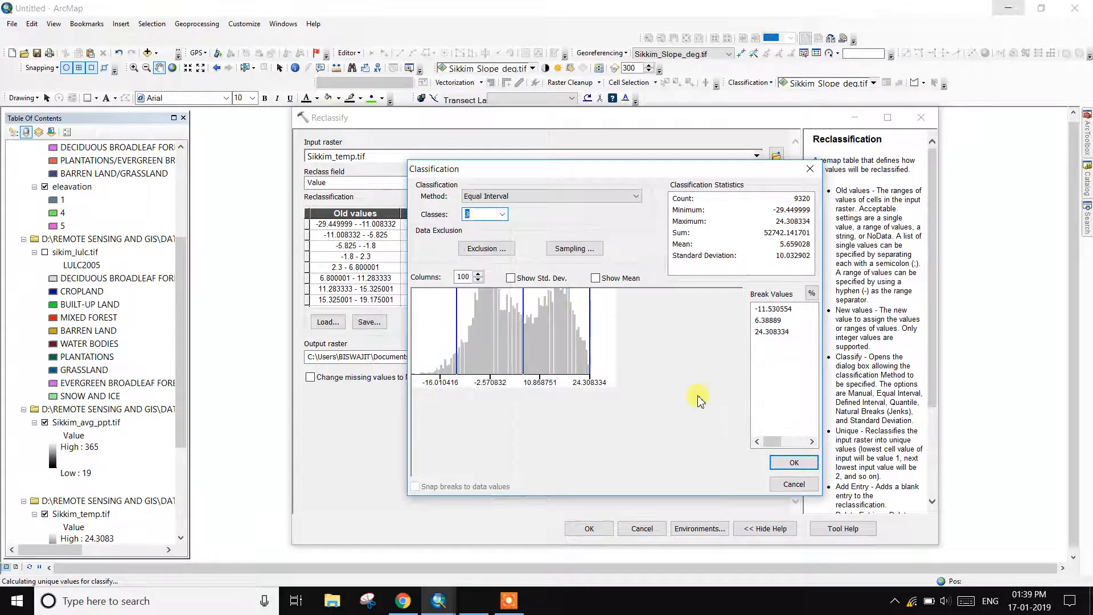
click(795, 462)
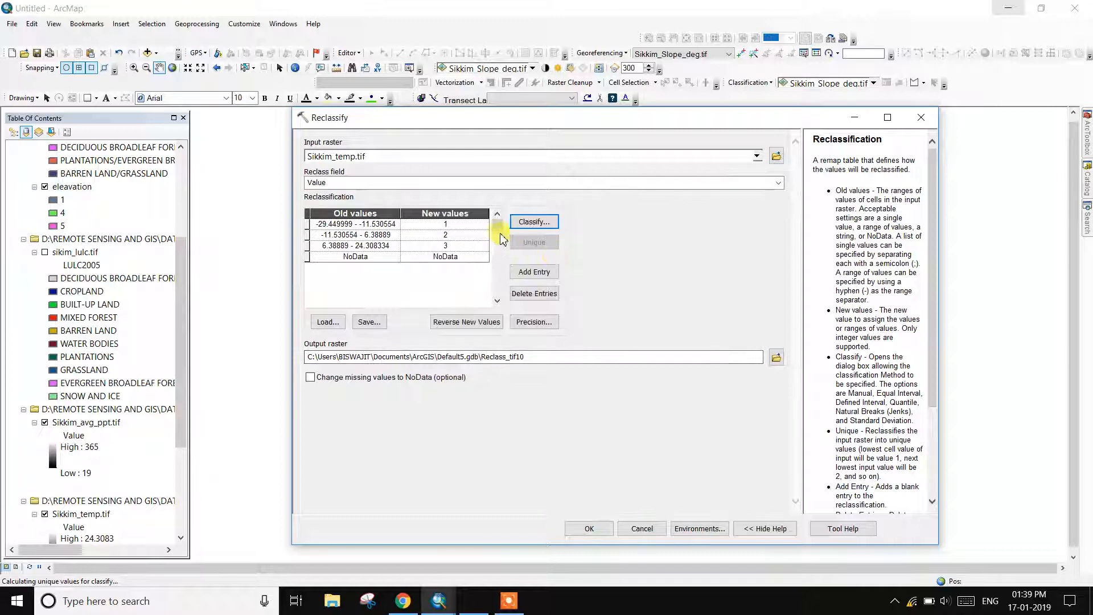
Step: Set the new values to 4 for the middle temperature class and 5 for the warmest class
click(459, 236)
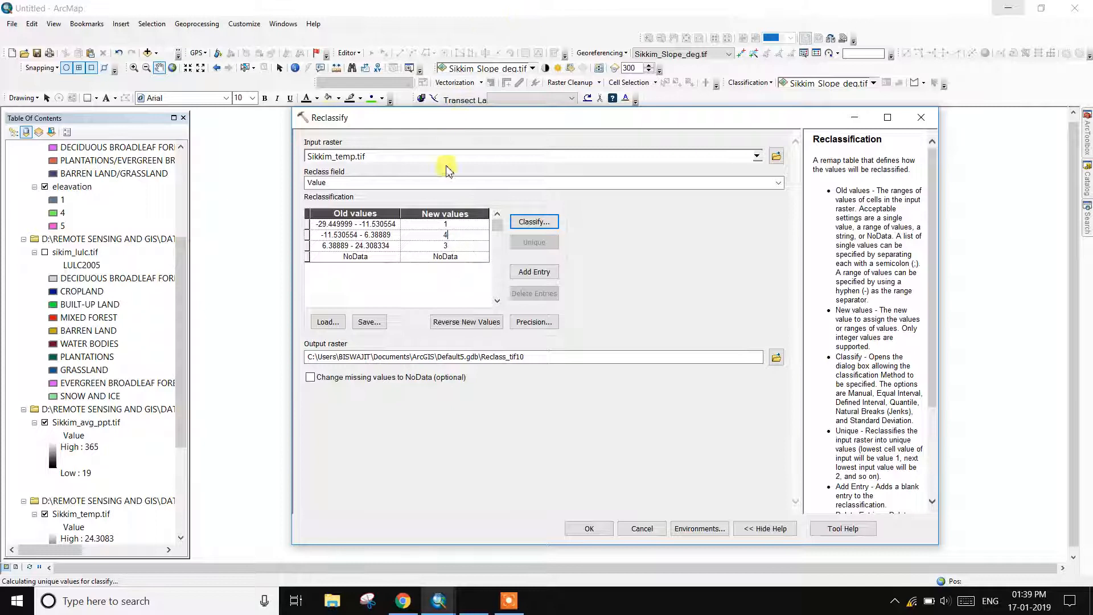
click(460, 244)
text(5)
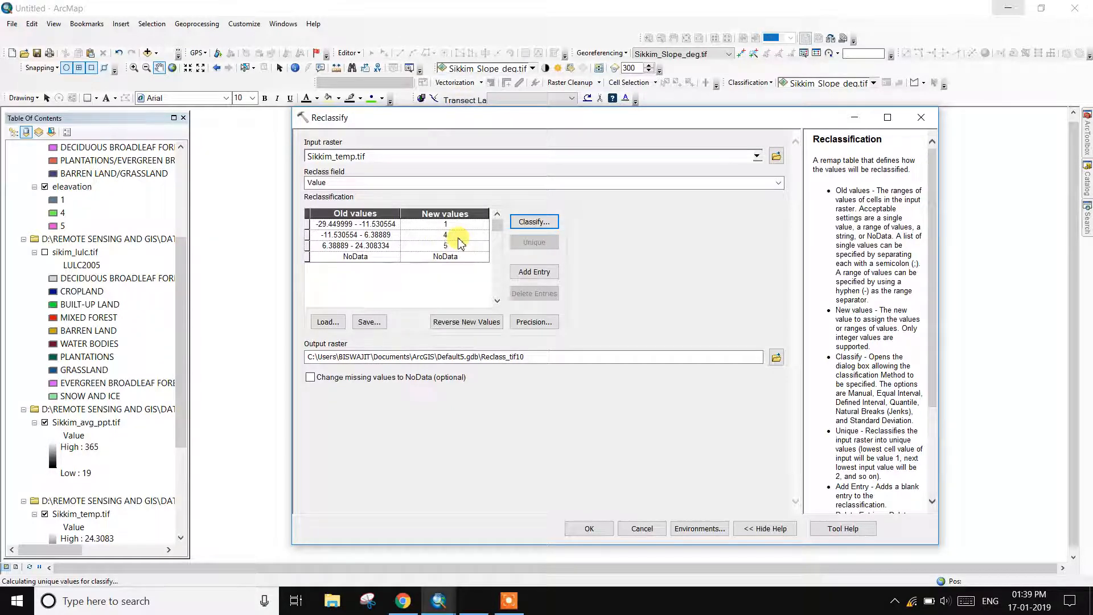
Step: Name the output raster "temp" in New Folder and run the temperature reclassification
click(777, 357)
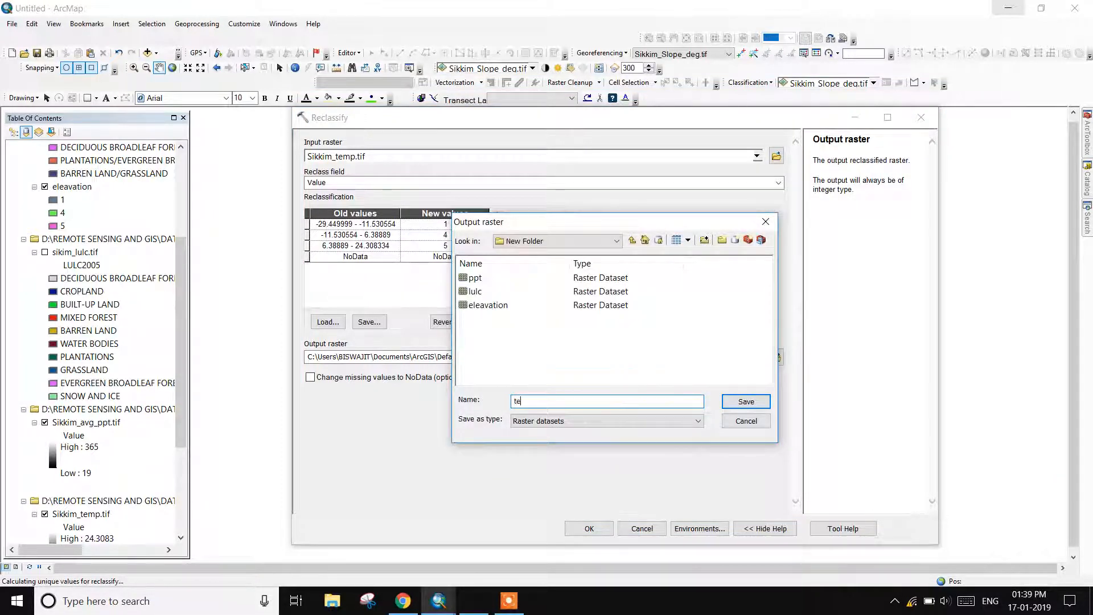
click(746, 402)
click(592, 528)
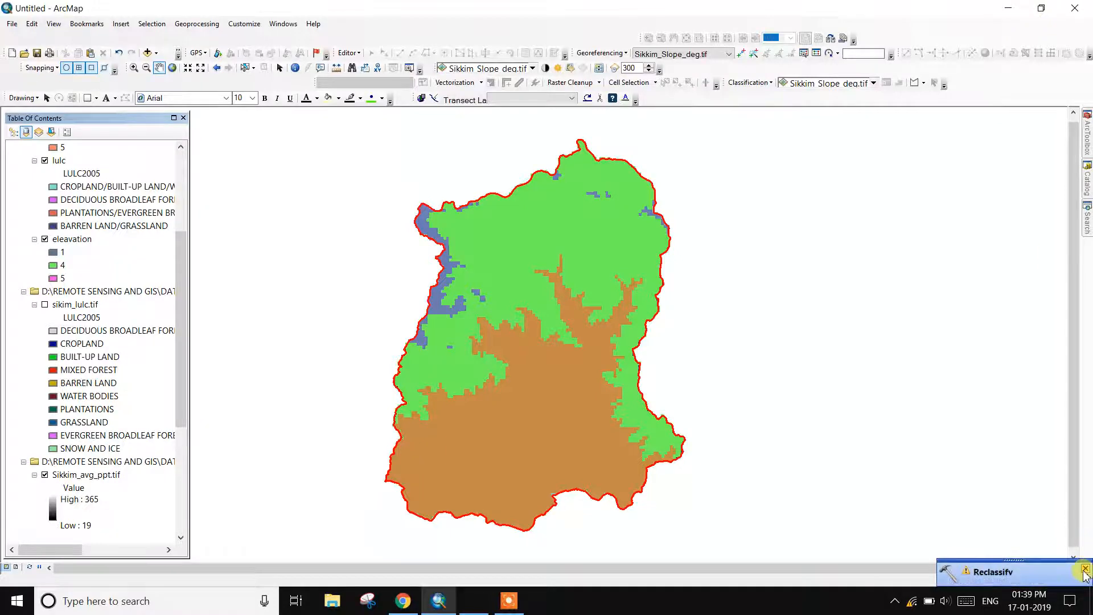
click(1086, 568)
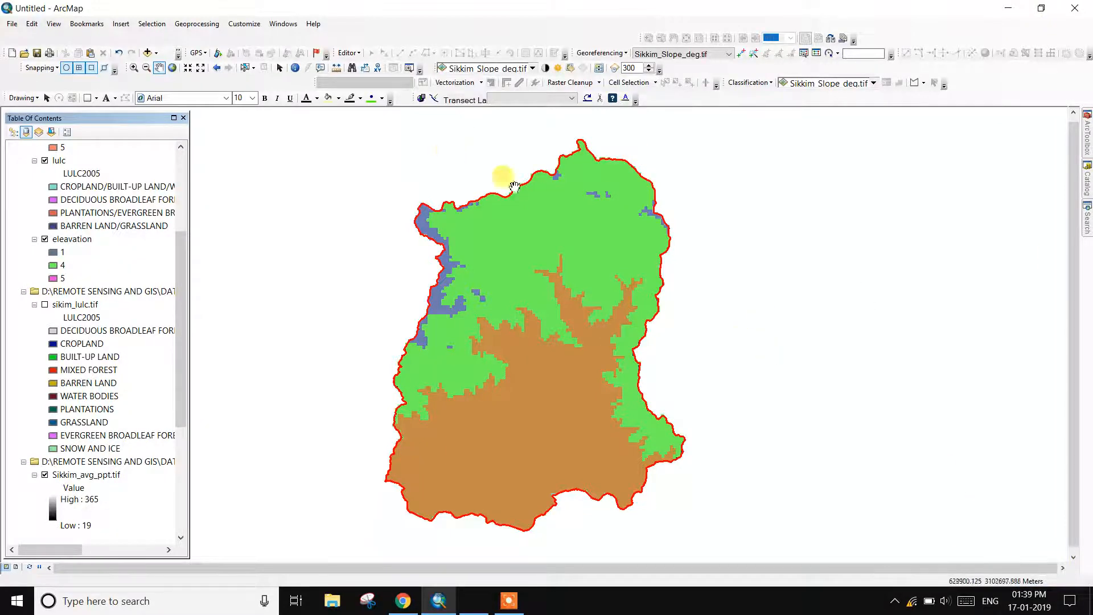
Step: Start the Reclassify tool once more with Sikkim_Slope_deg.tif as the input raster
mouse_move(1088, 145)
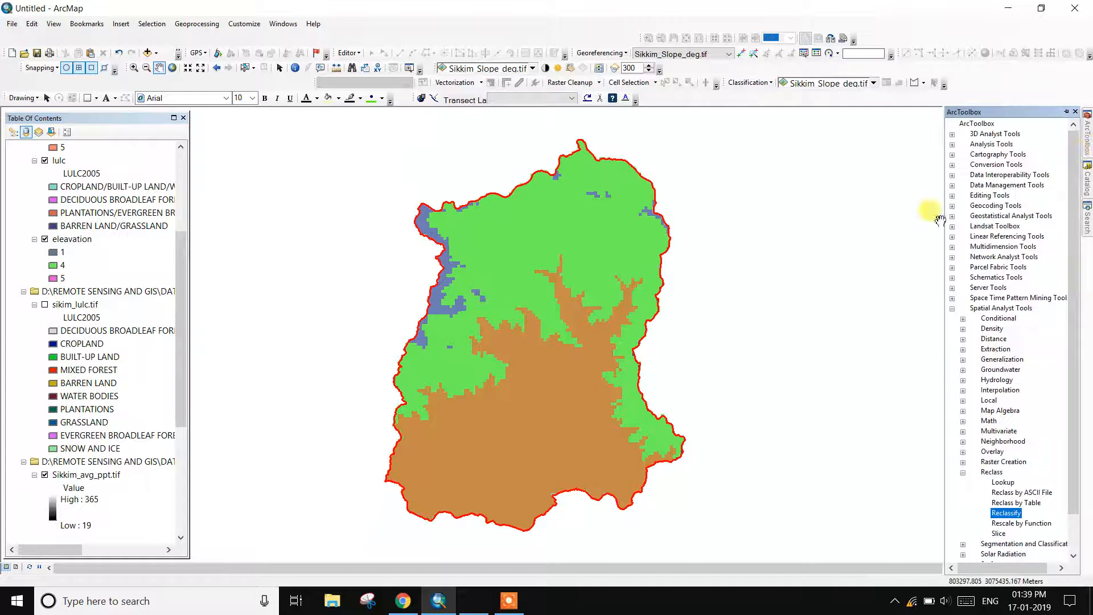
click(1006, 512)
double_click(1006, 513)
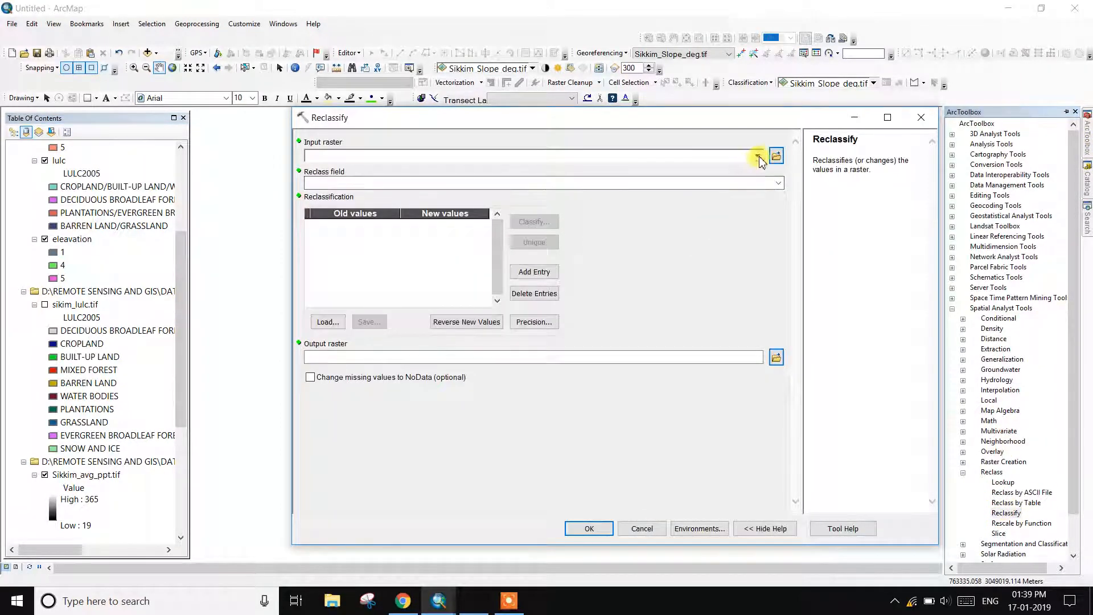
click(757, 155)
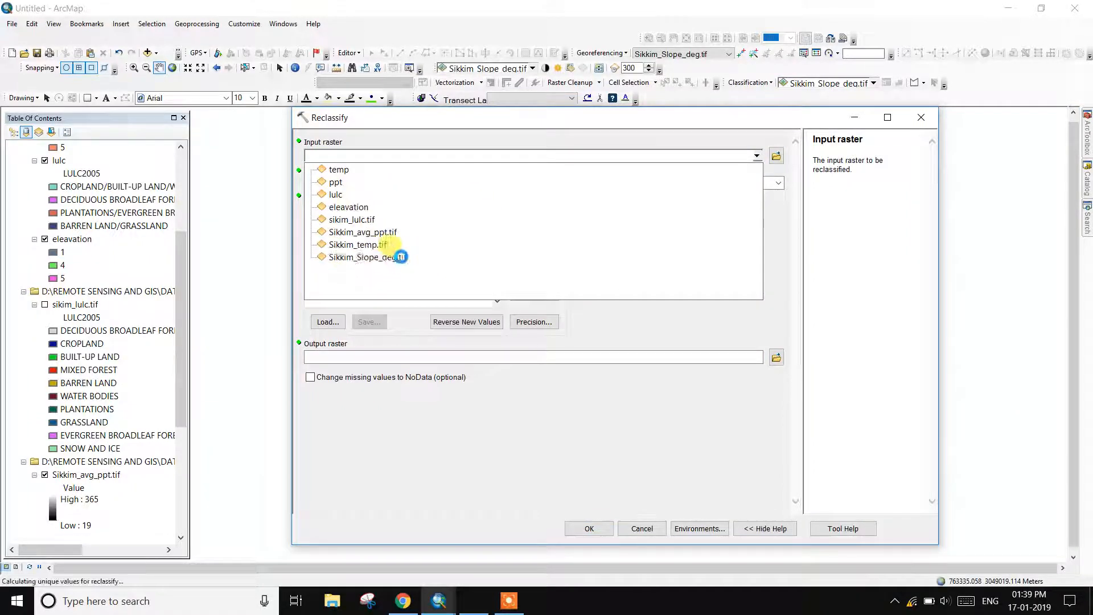
click(401, 257)
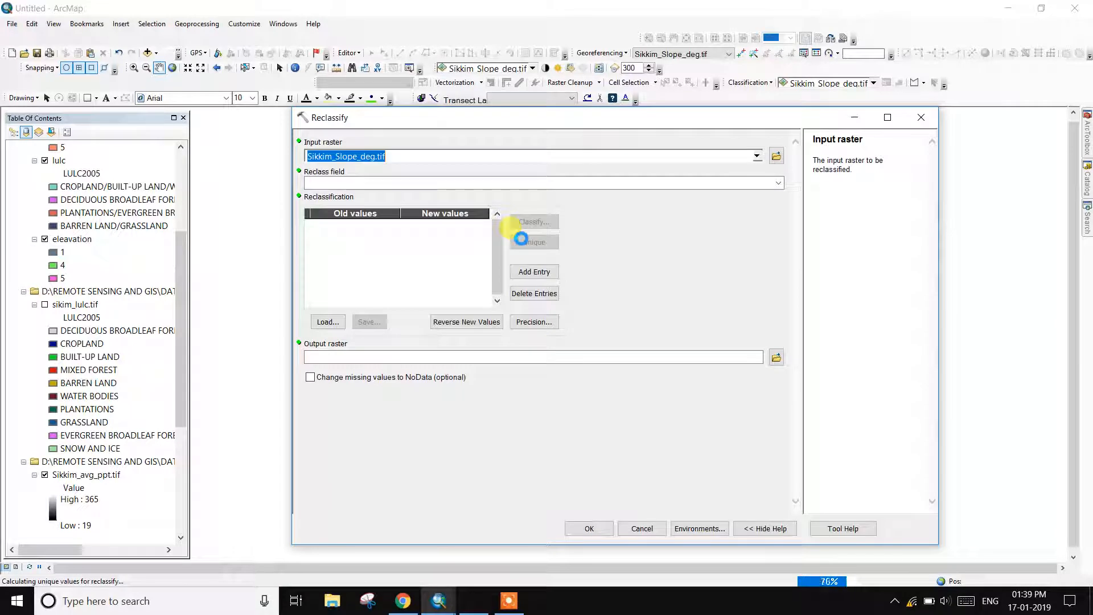
Step: Divide the slope values into 3 classes using the Equal Interval classification method
click(520, 226)
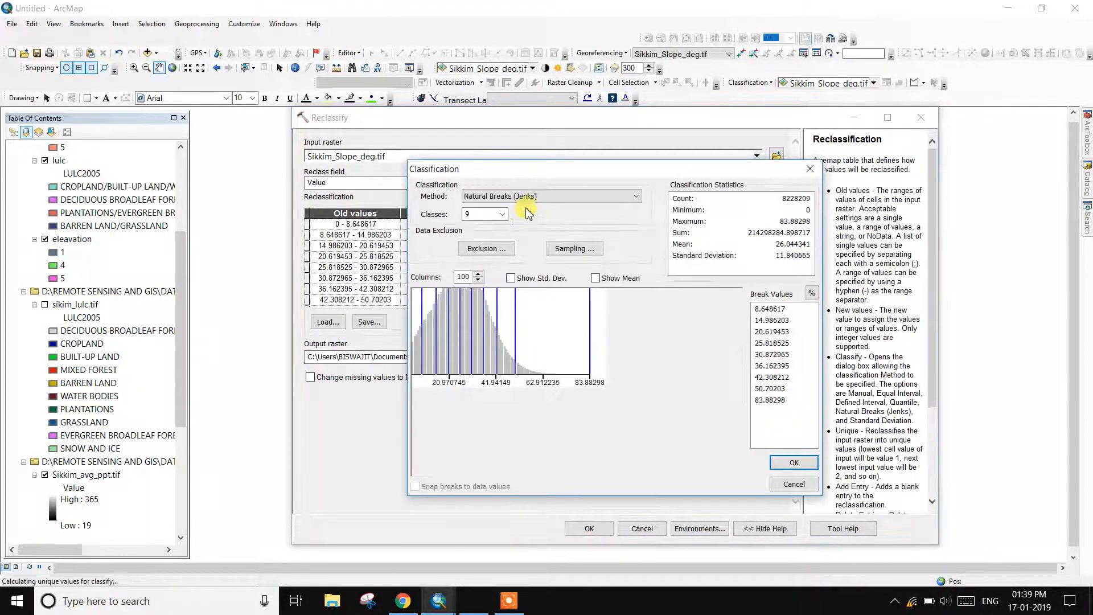
click(503, 214)
click(469, 226)
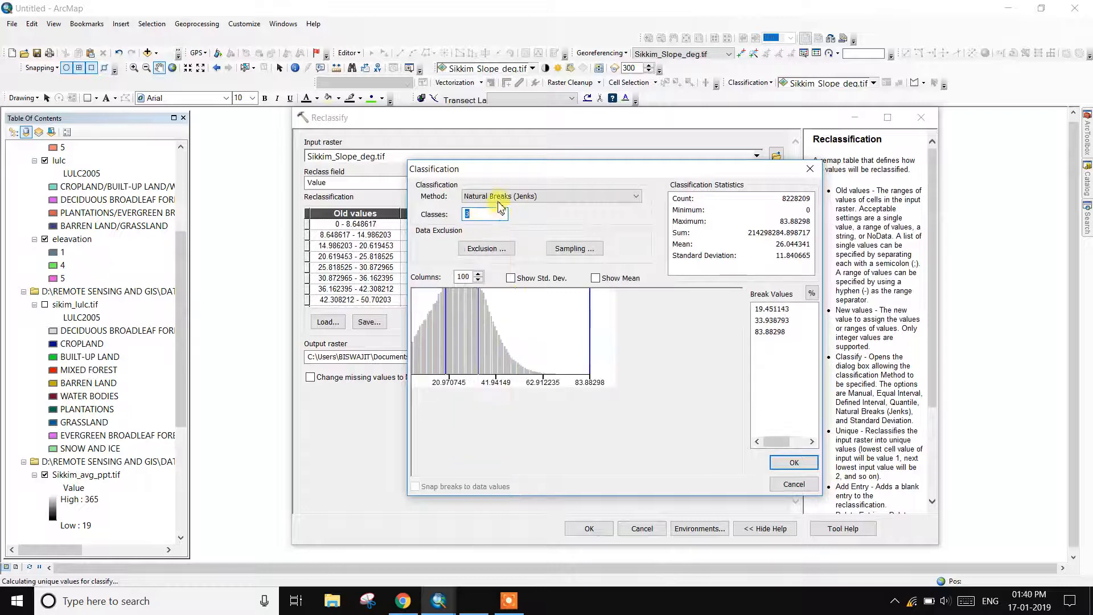
click(501, 196)
click(501, 218)
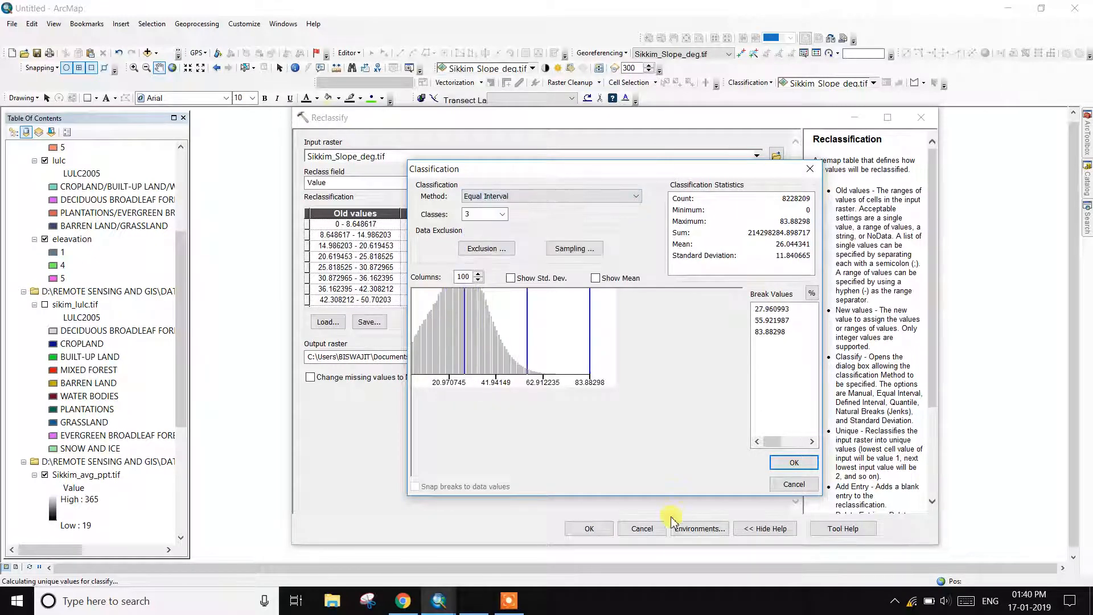
click(794, 463)
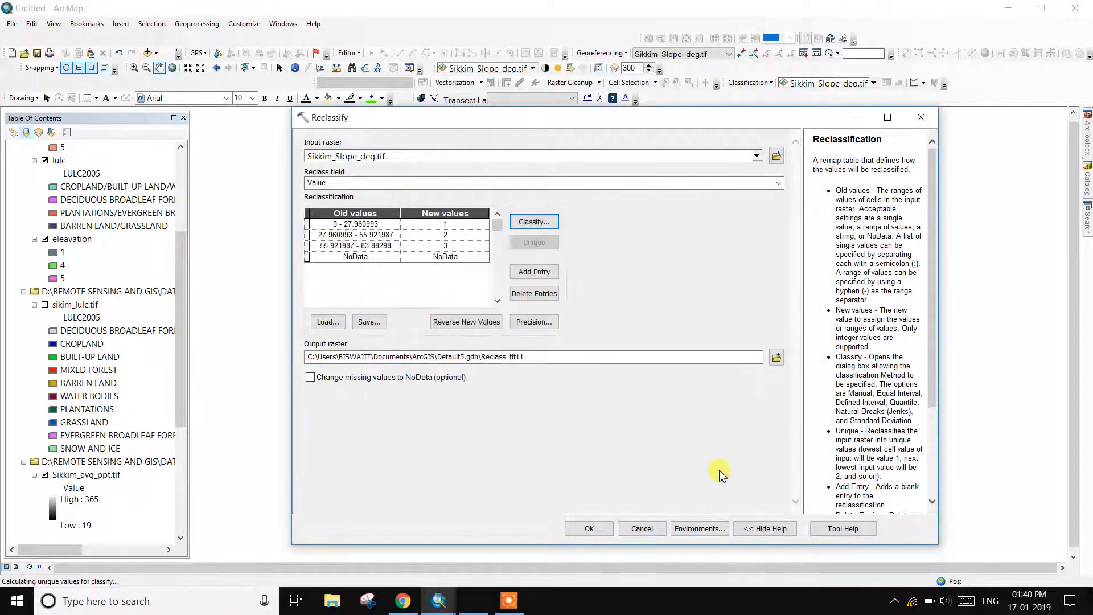
Step: Set the new values to 4 for the middle slope class and 5 for the steepest class
click(462, 225)
click(464, 235)
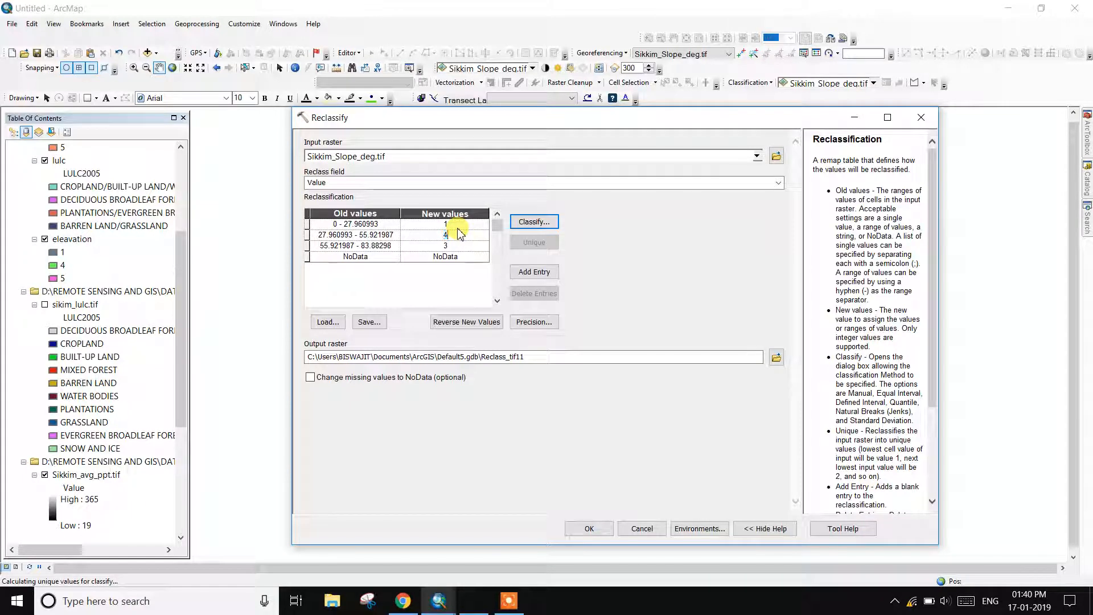
click(456, 247)
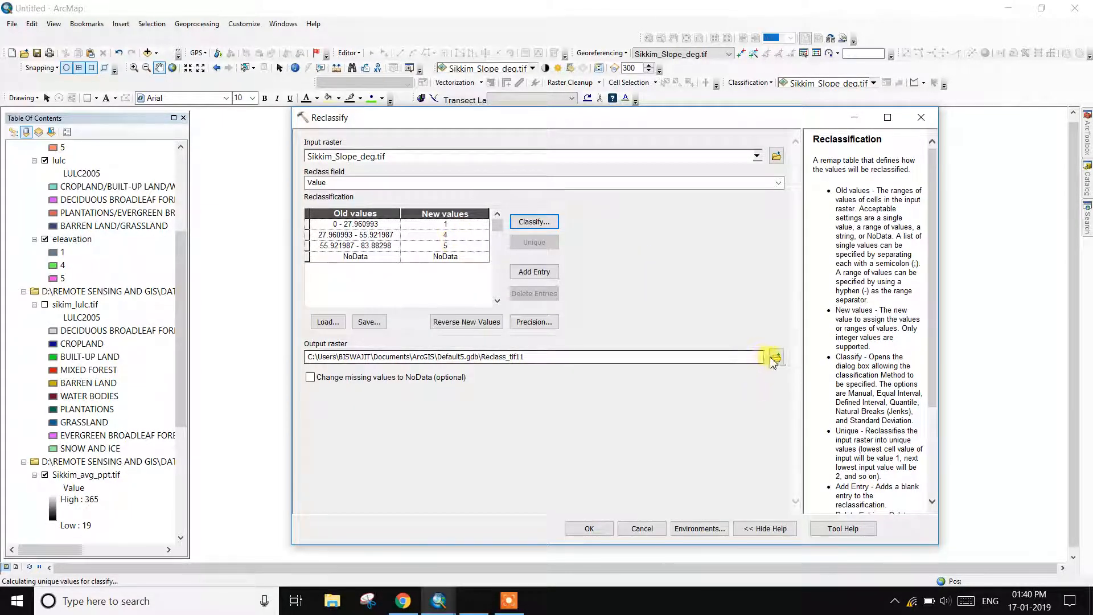
Step: Name the output raster "slop" in New Folder and run the slope reclassification
click(703, 377)
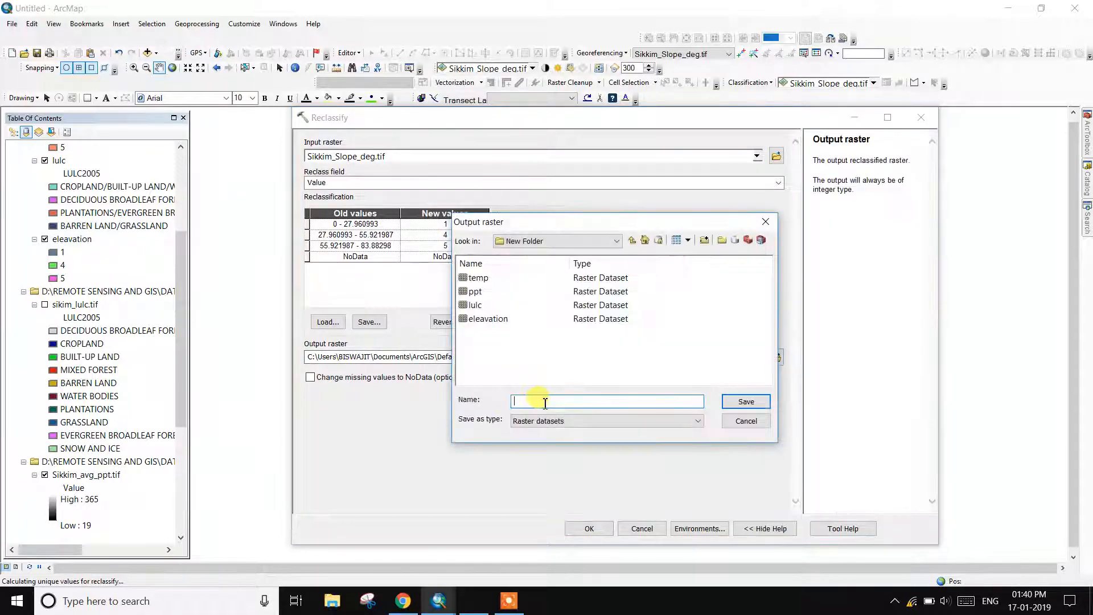
text(slop)
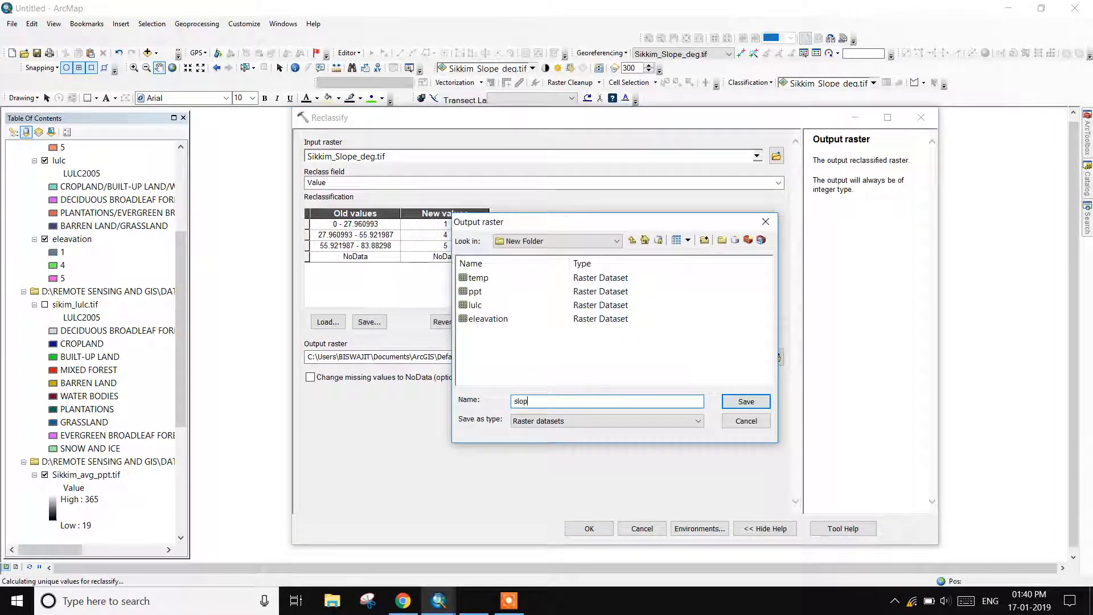
click(745, 402)
click(607, 527)
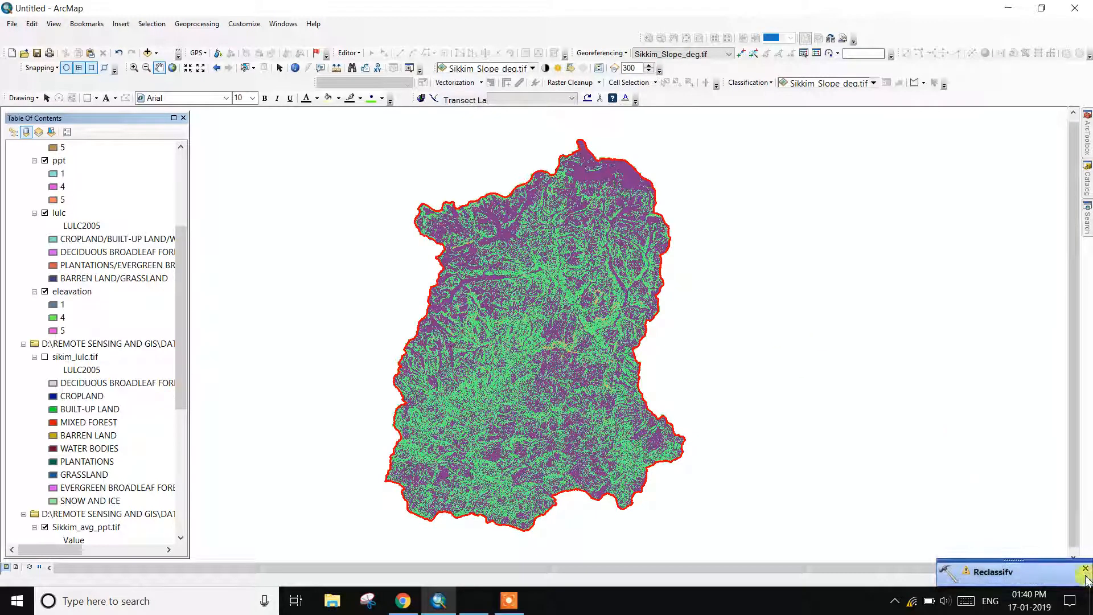
click(1086, 569)
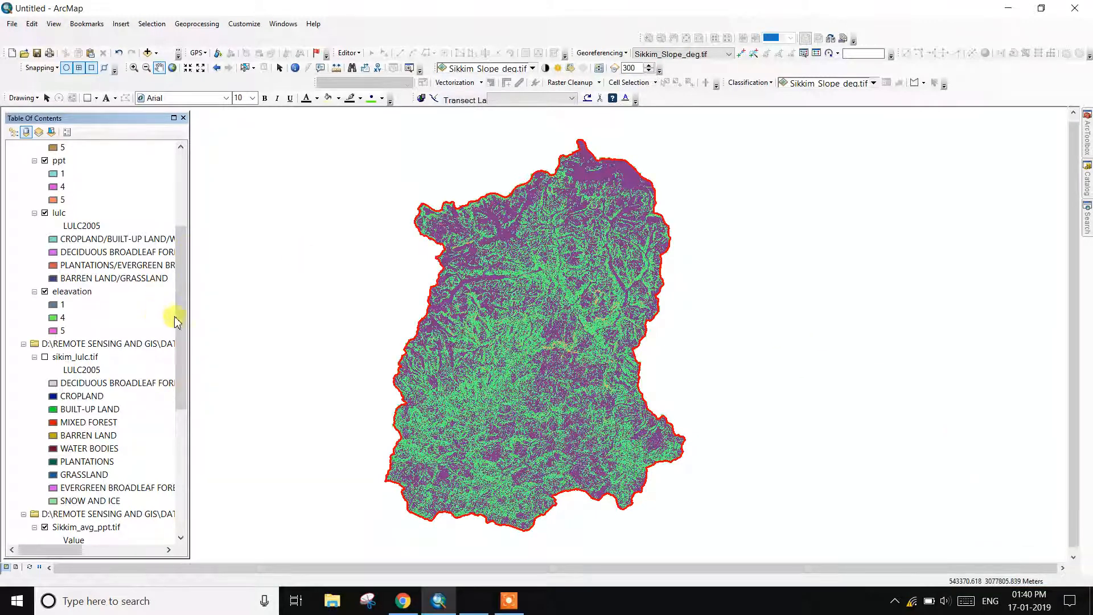
Step: Turn off the original Sikkim_Slope_deg.tif, Sikkim_temp.tif and Sikkim_avg_ppt.tif layers
drag(185, 326, 179, 474)
click(45, 449)
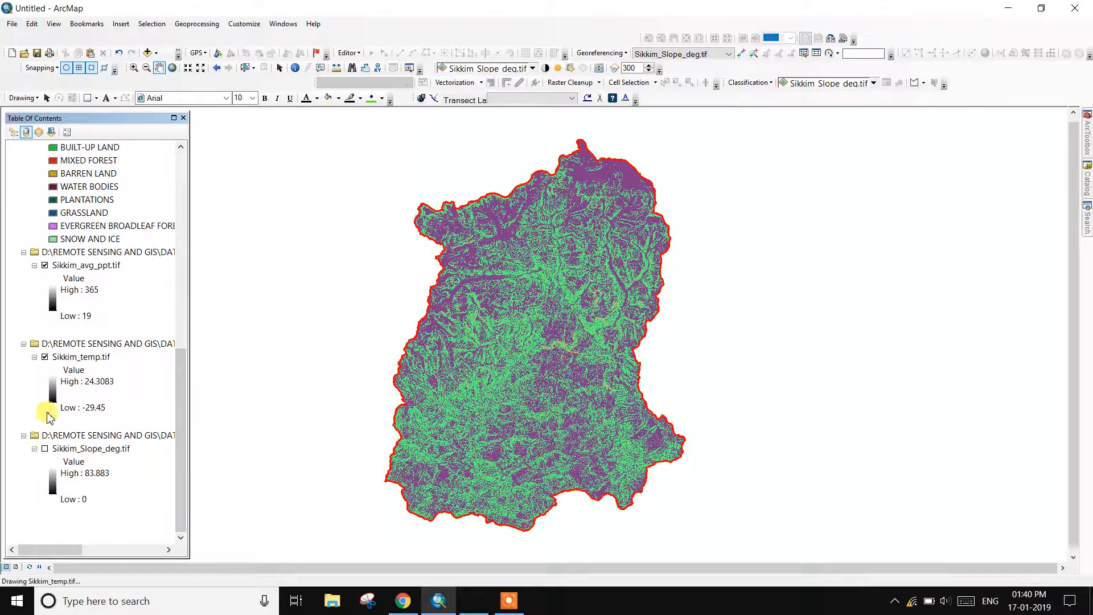
click(44, 357)
click(45, 266)
drag(180, 398, 215, 185)
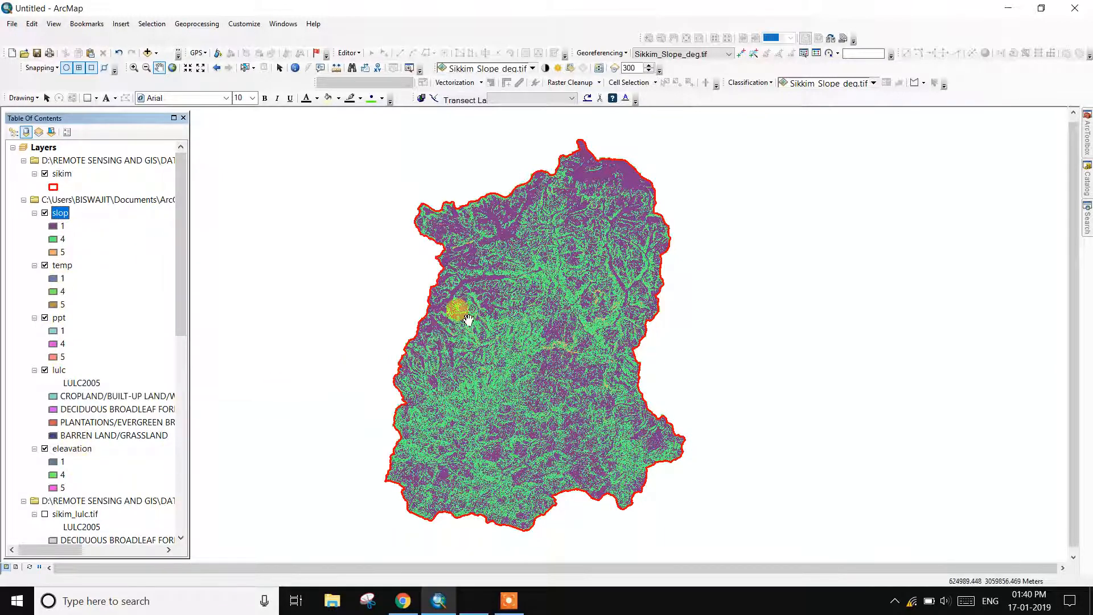
Step: Start the Spatial Analyst Weighted Overlay tool and add the slop raster with the VALUE field to its table
mouse_move(1077, 152)
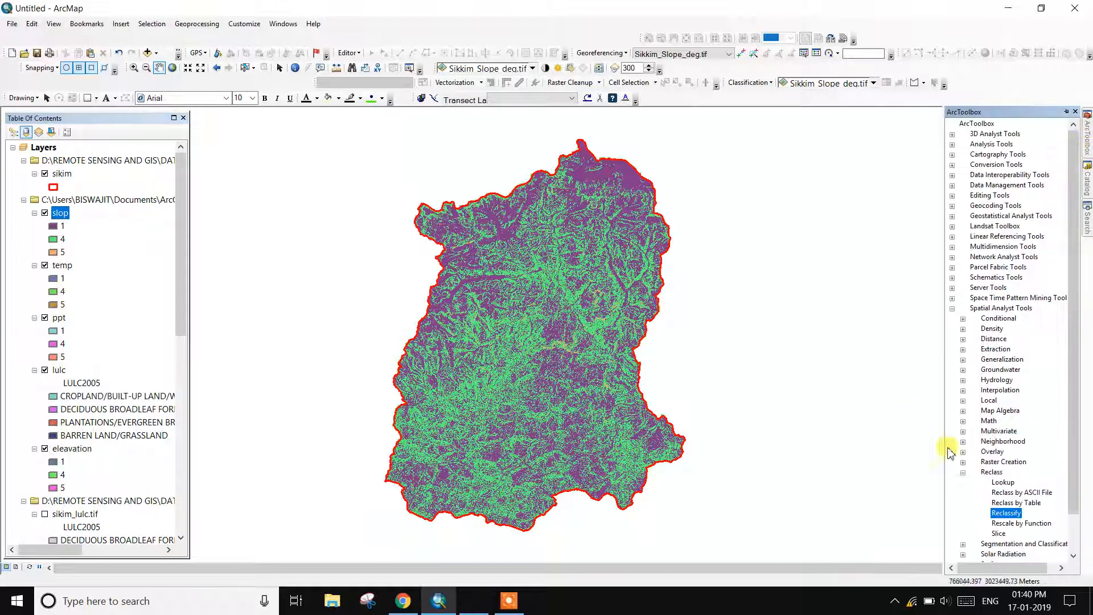
click(963, 472)
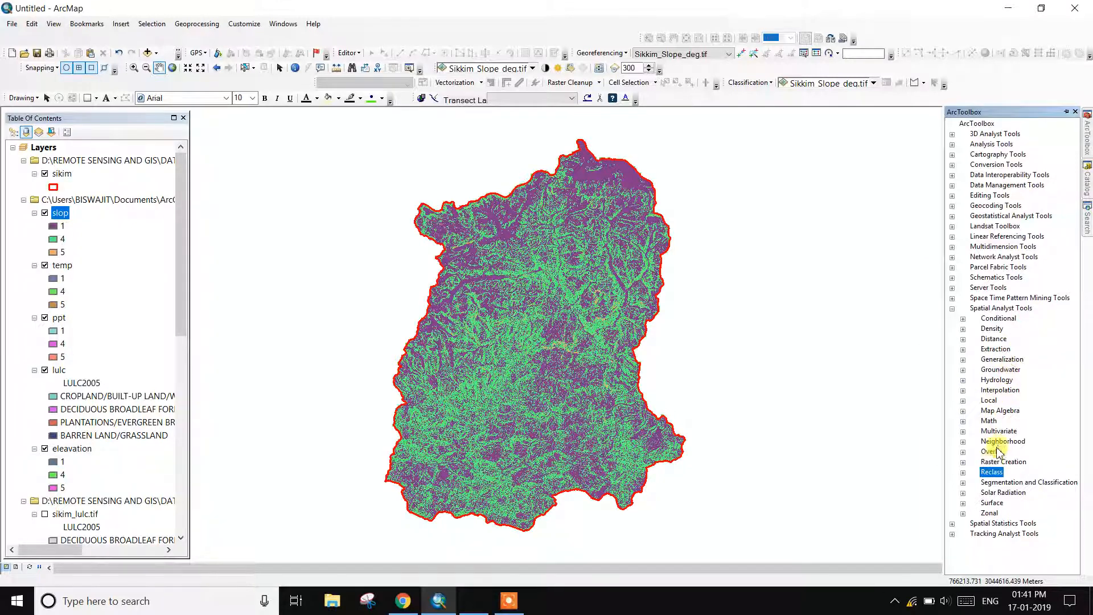
click(953, 308)
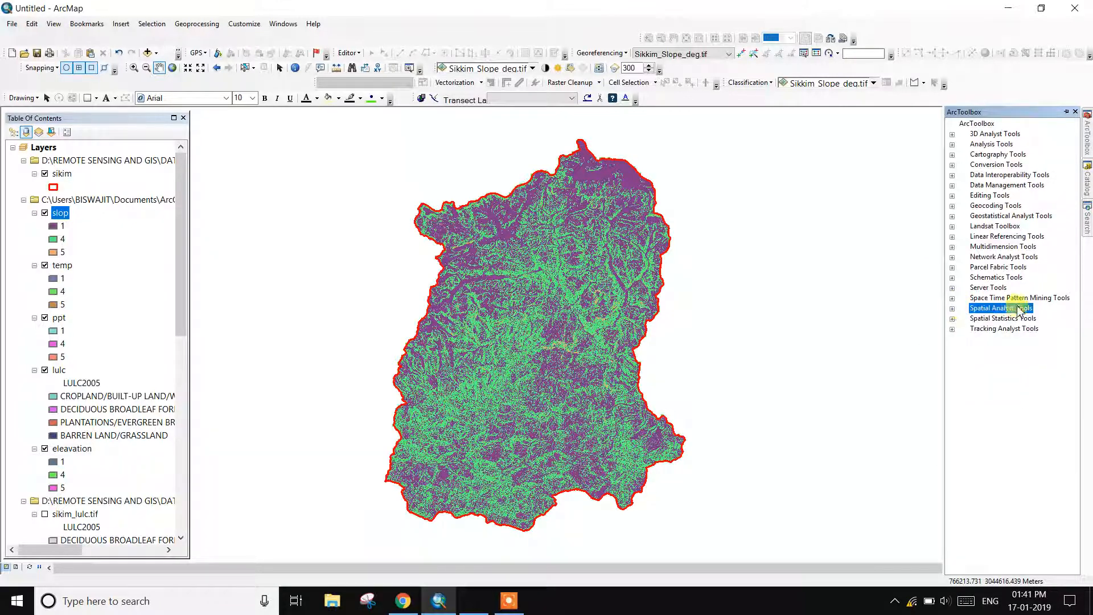
click(952, 308)
double_click(994, 453)
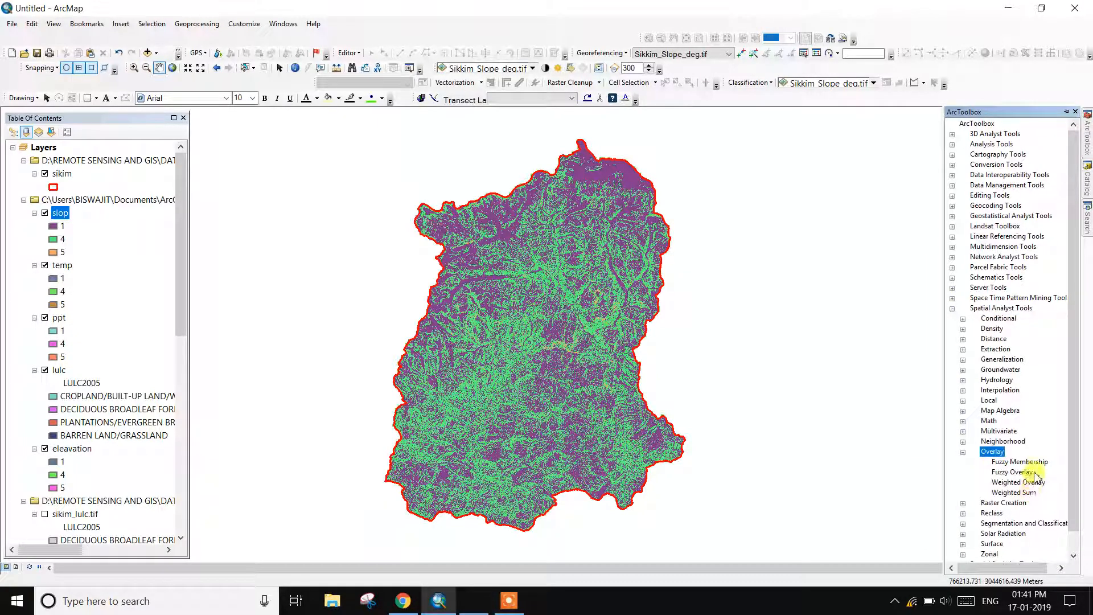
double_click(1035, 483)
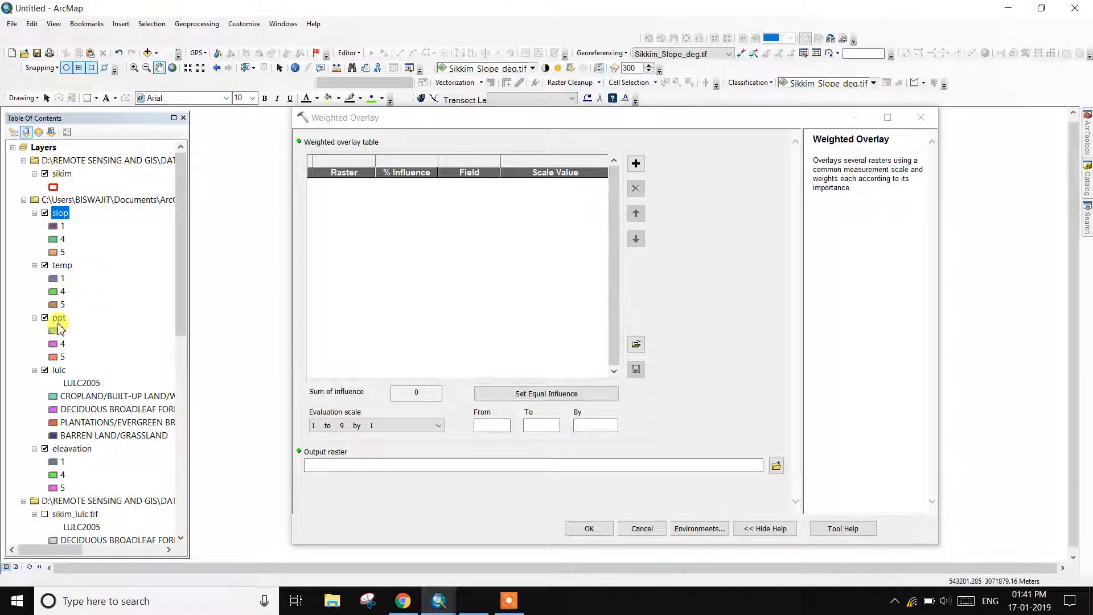
click(633, 165)
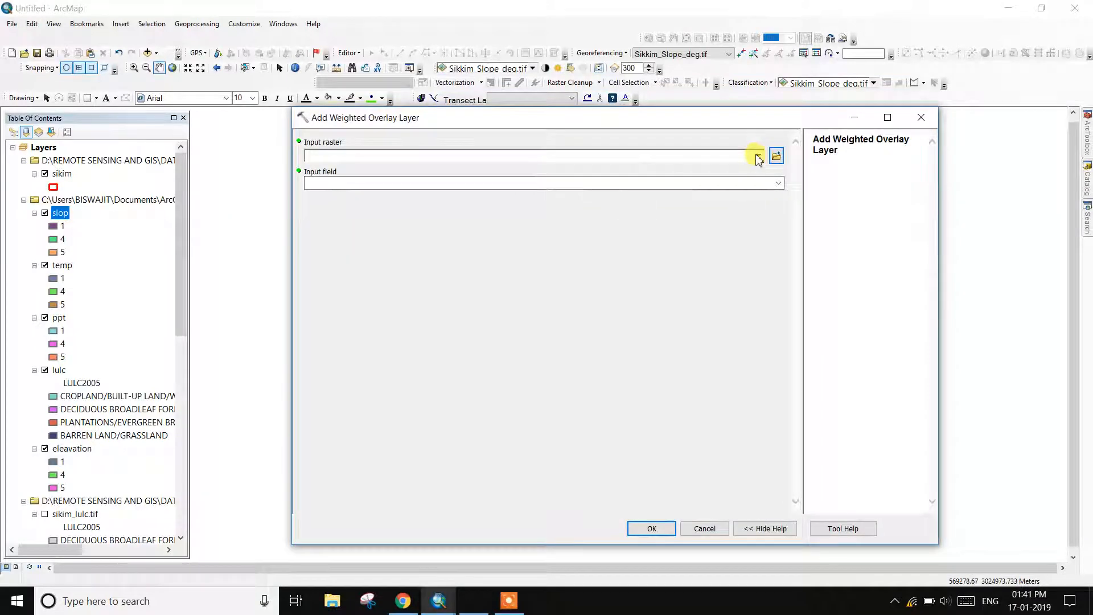
click(757, 156)
click(336, 165)
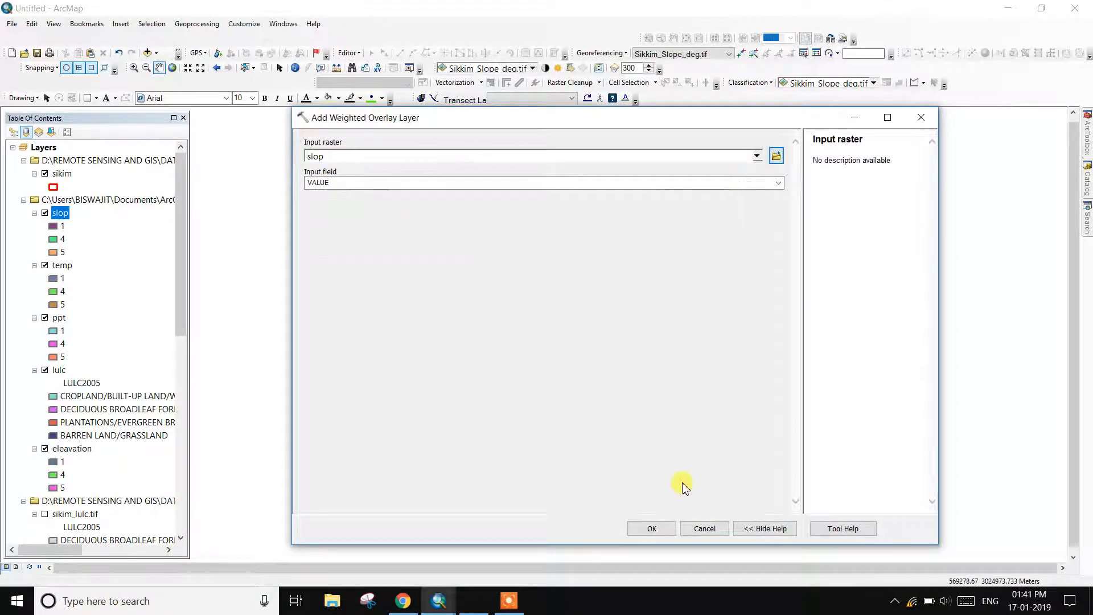
click(661, 527)
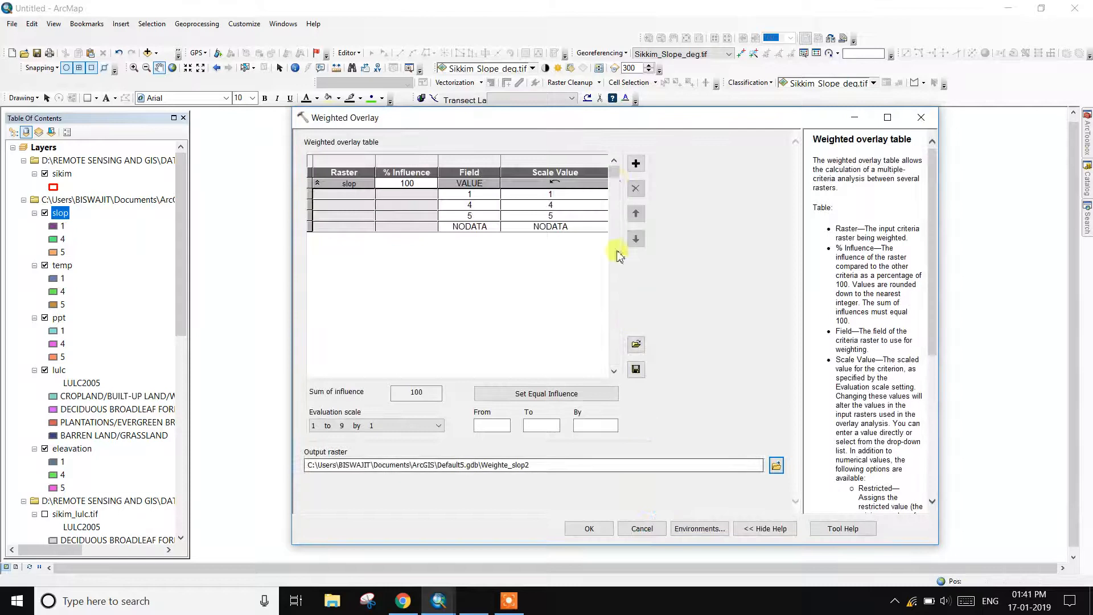
Step: Add the temp and ppt rasters to the weighted overlay table
click(637, 162)
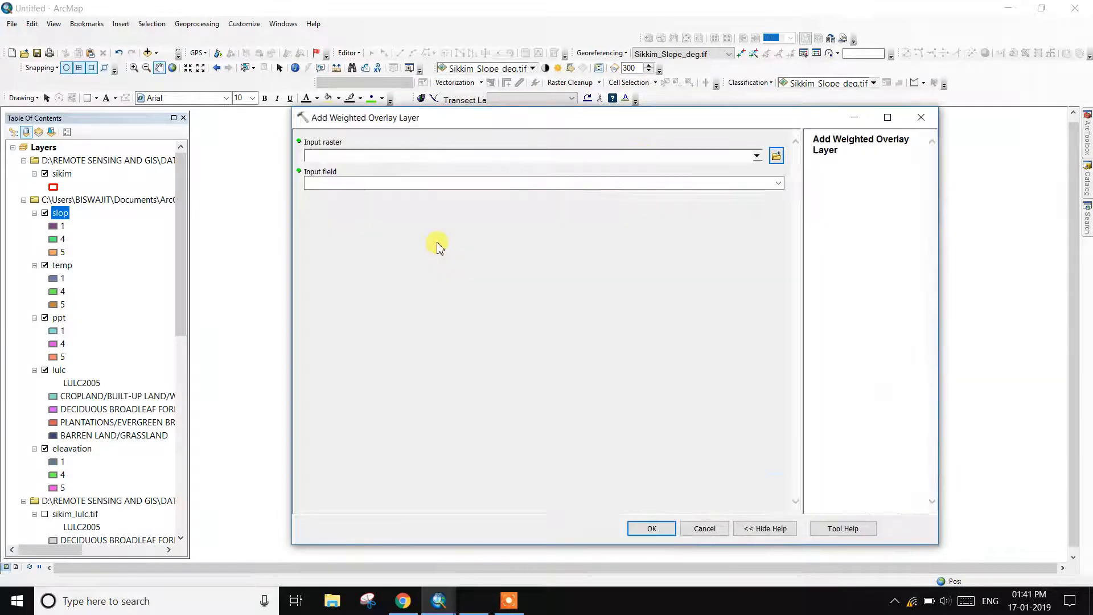
click(758, 157)
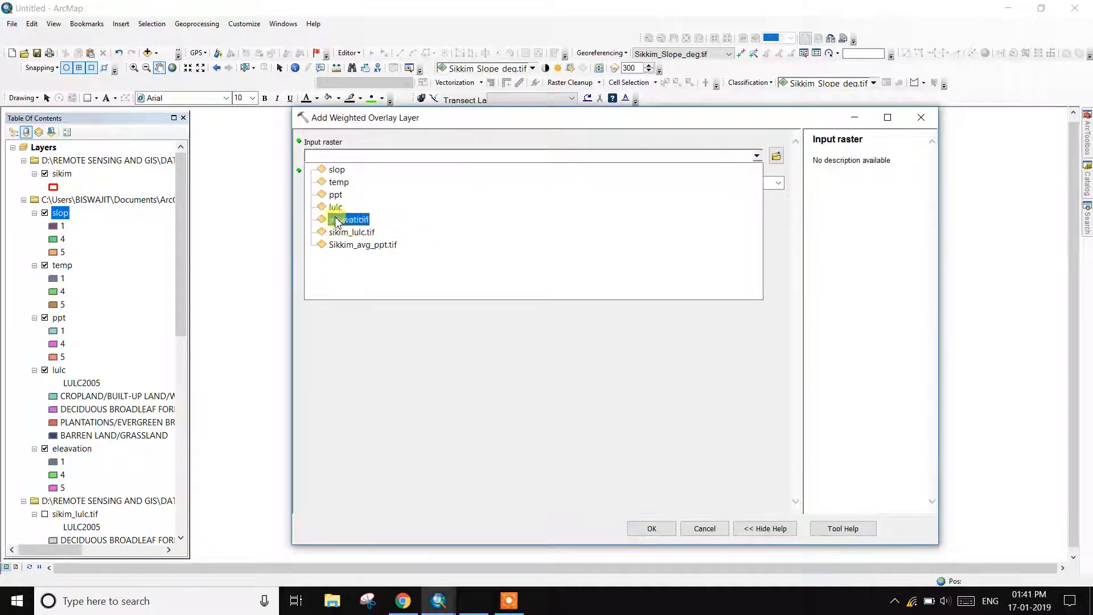
click(328, 181)
click(670, 529)
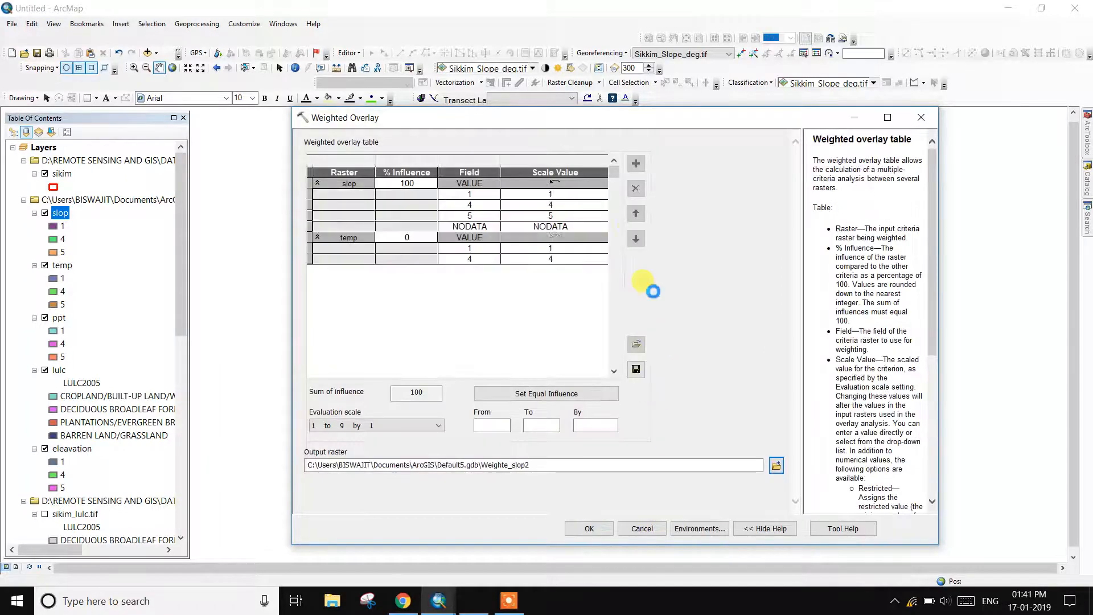
click(637, 165)
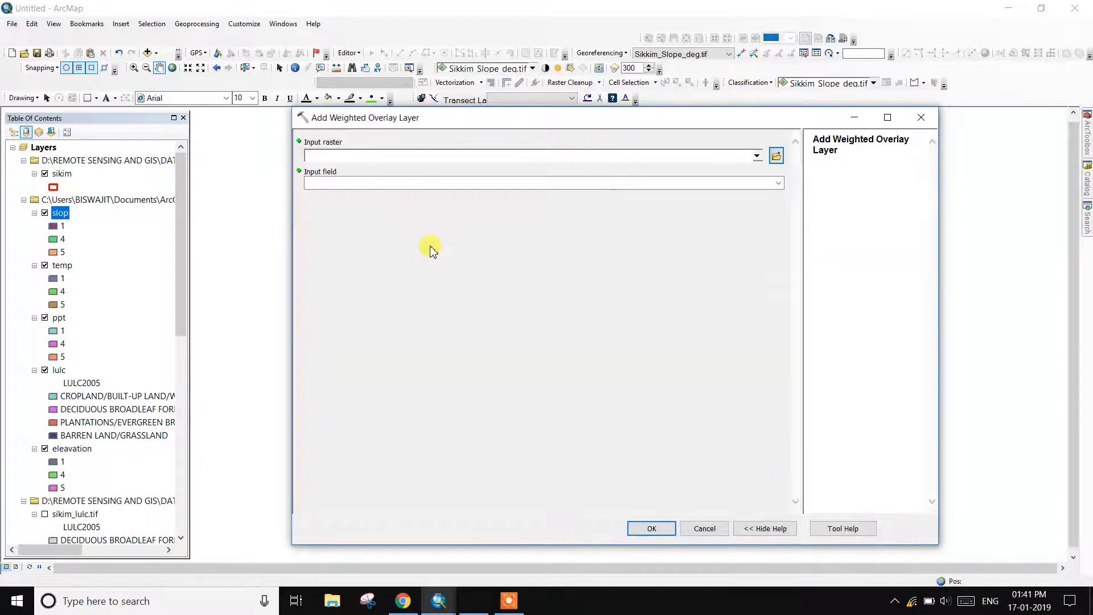
click(758, 156)
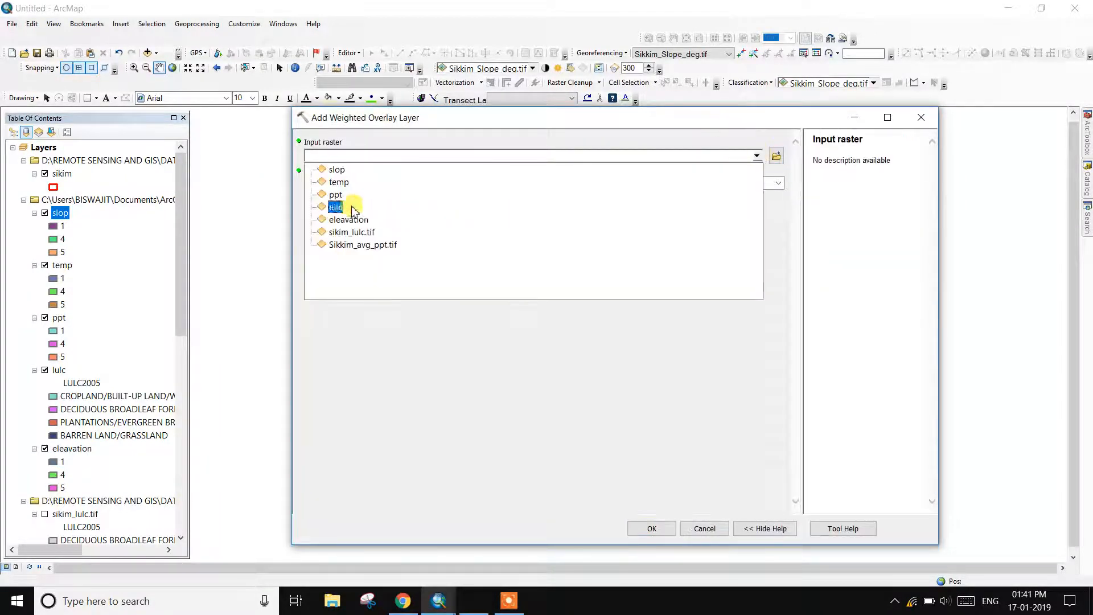
click(332, 195)
click(661, 533)
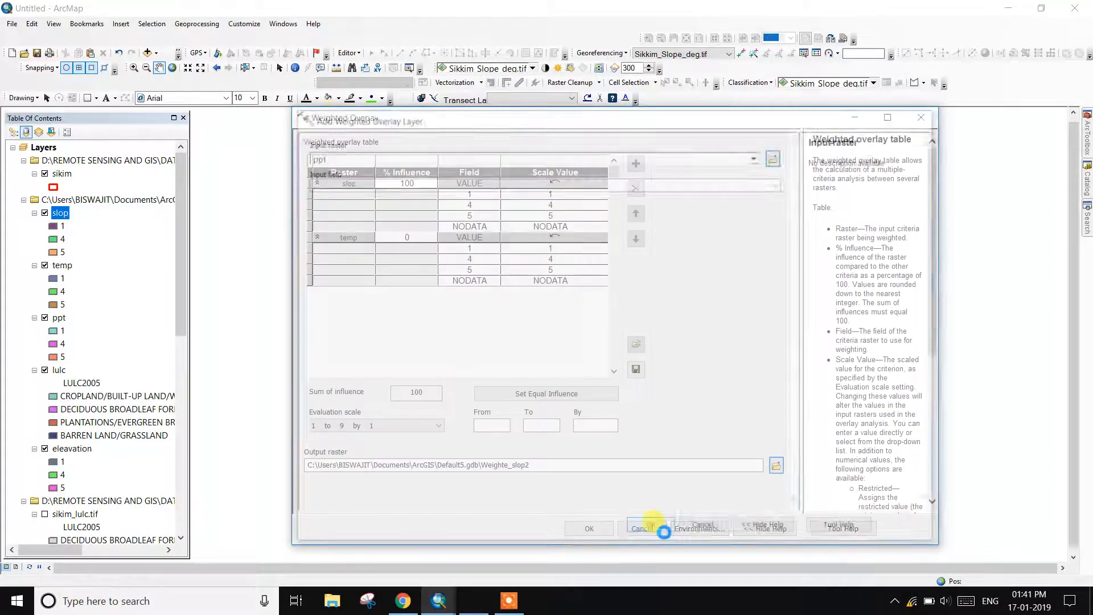
Step: Add the eleavation raster with the VALUE field to the weighted overlay table
click(636, 165)
click(757, 156)
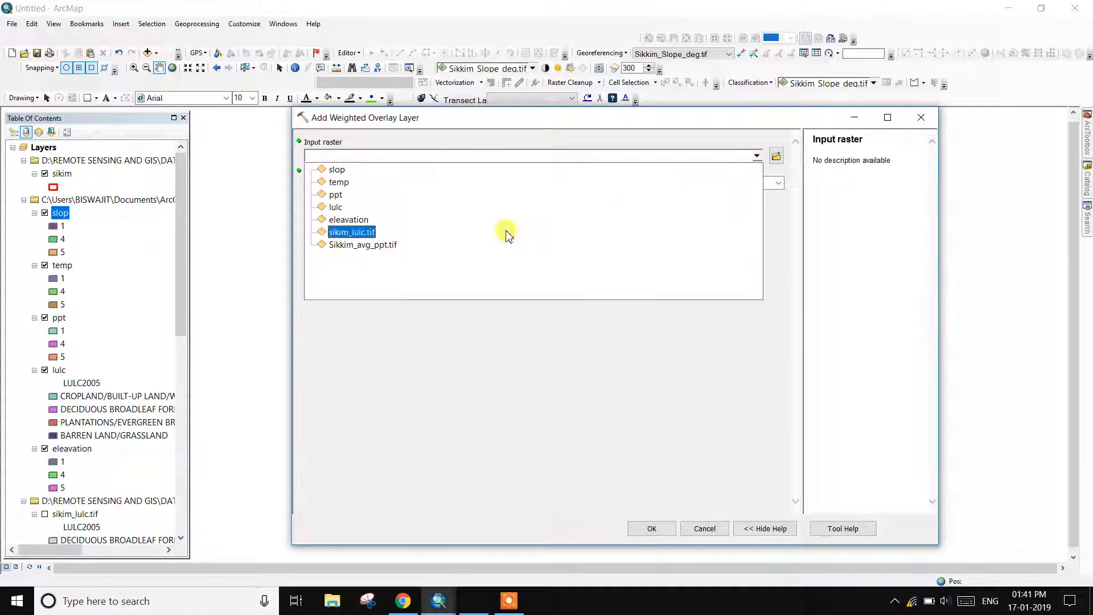
click(365, 220)
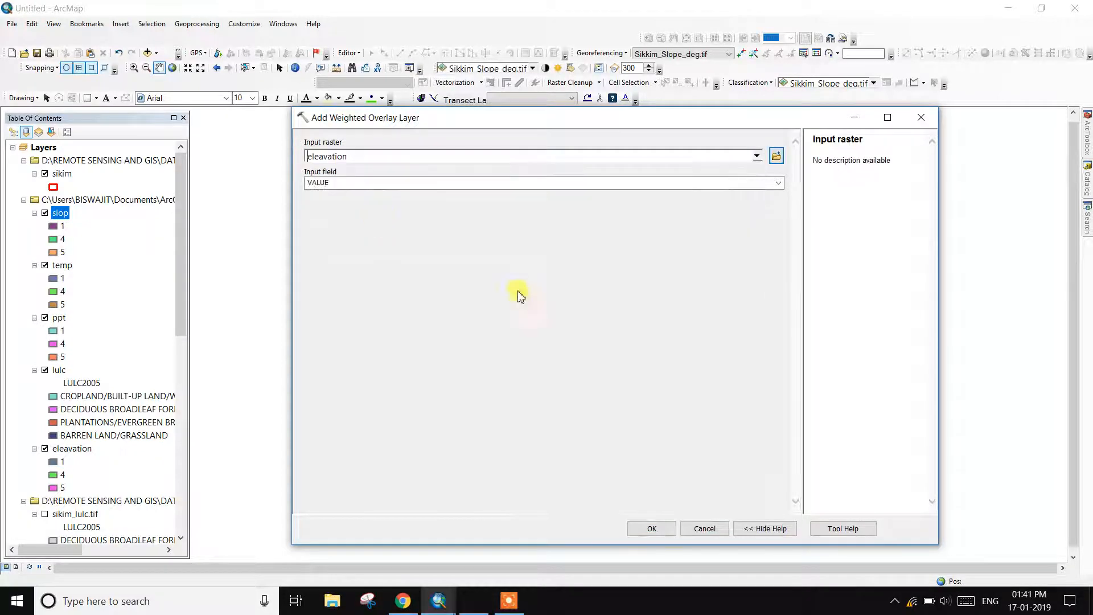
click(652, 530)
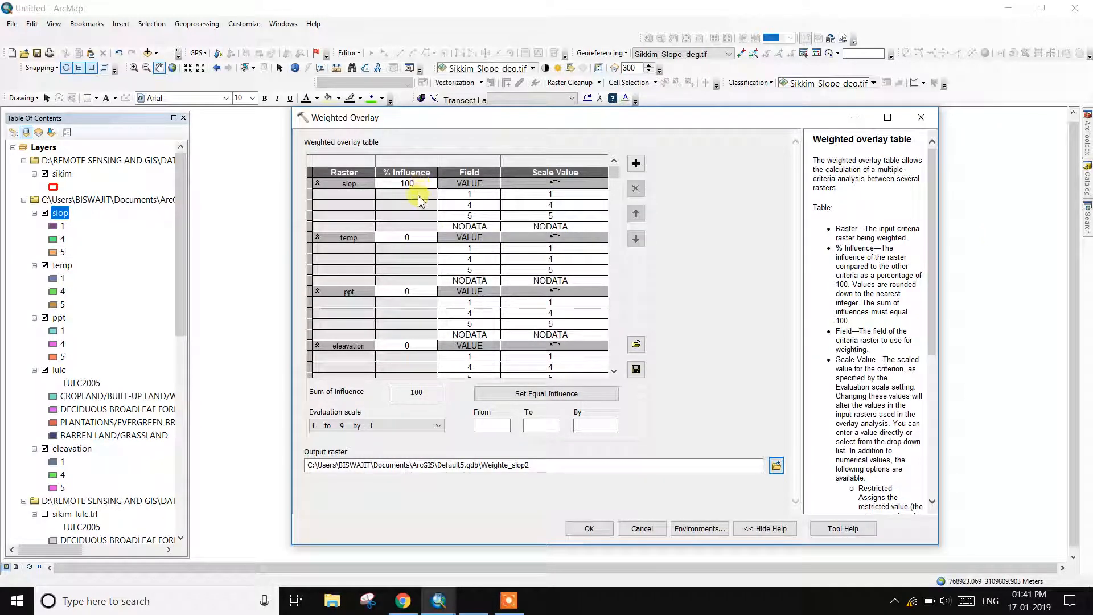
Step: Set the % influence to 15 for slop, 30 for temp, 35 for ppt and 20 for eleavation
click(427, 184)
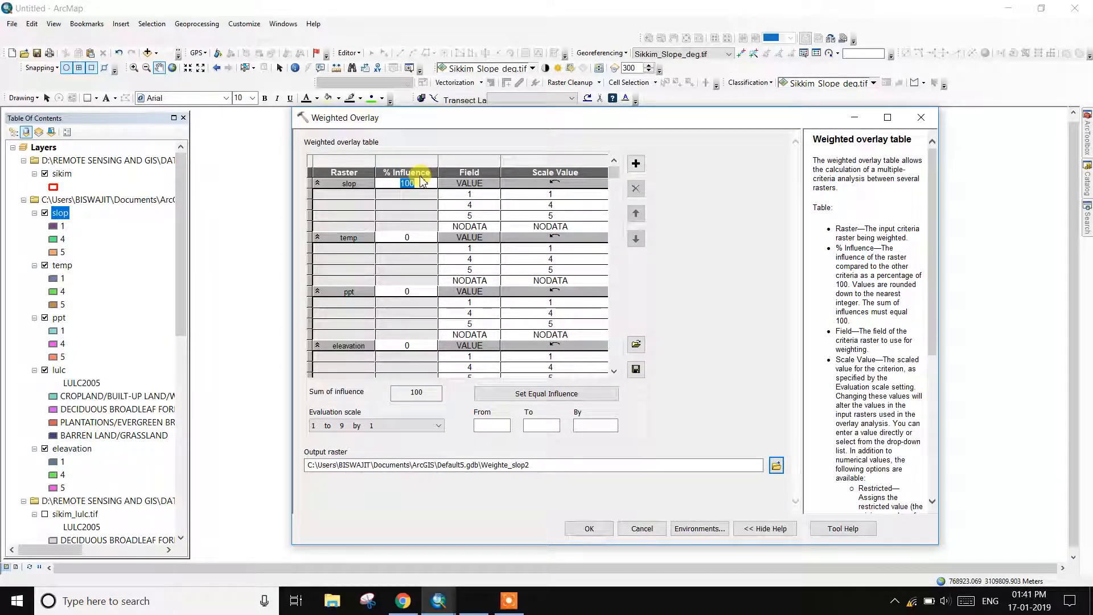
key(Return)
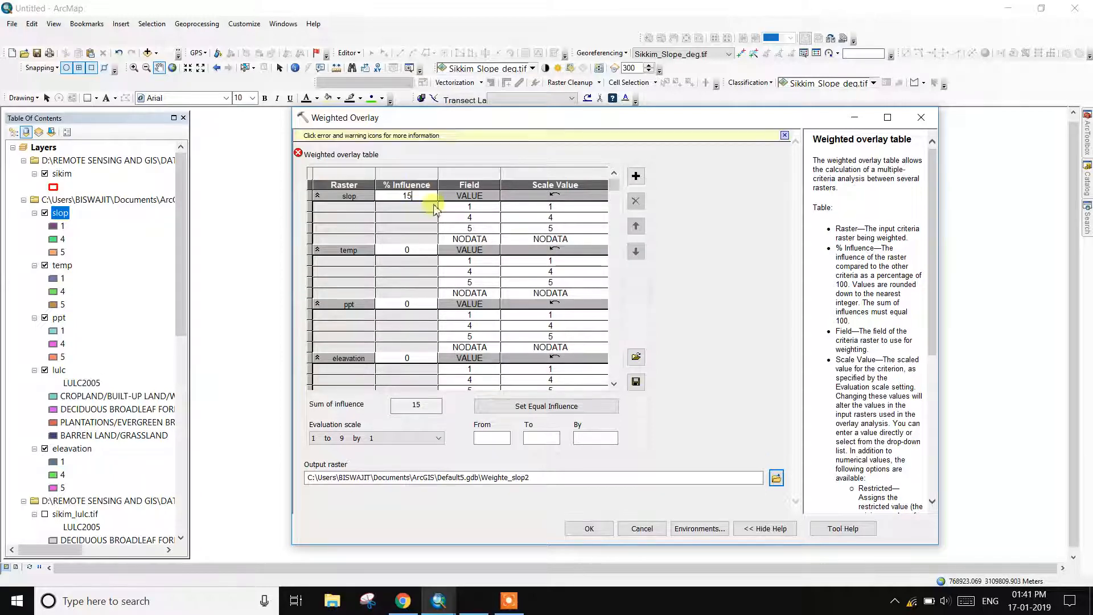
click(411, 250)
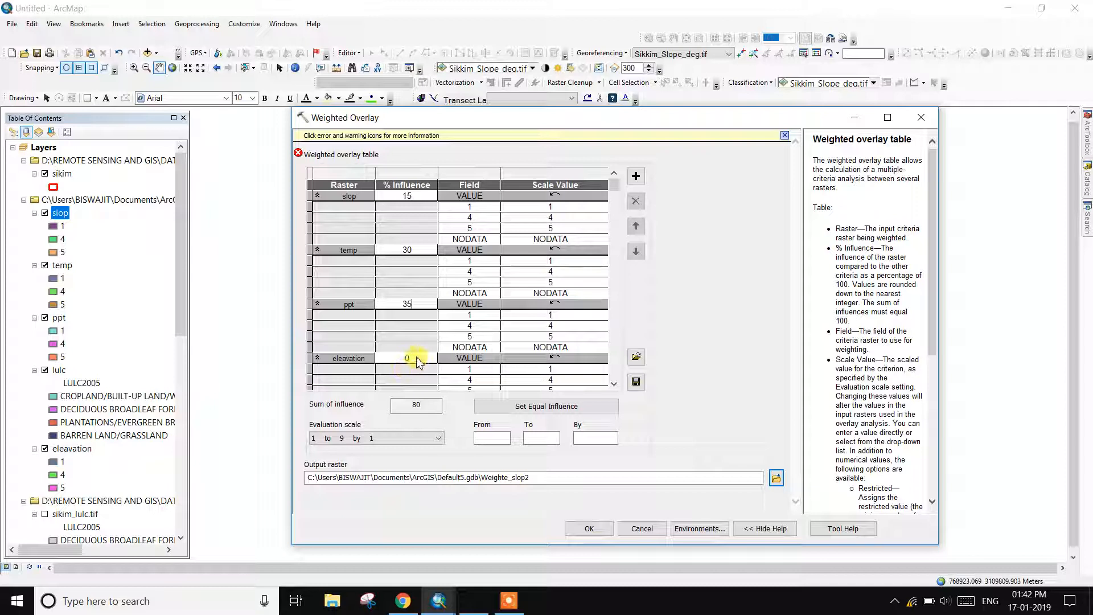
text(2)
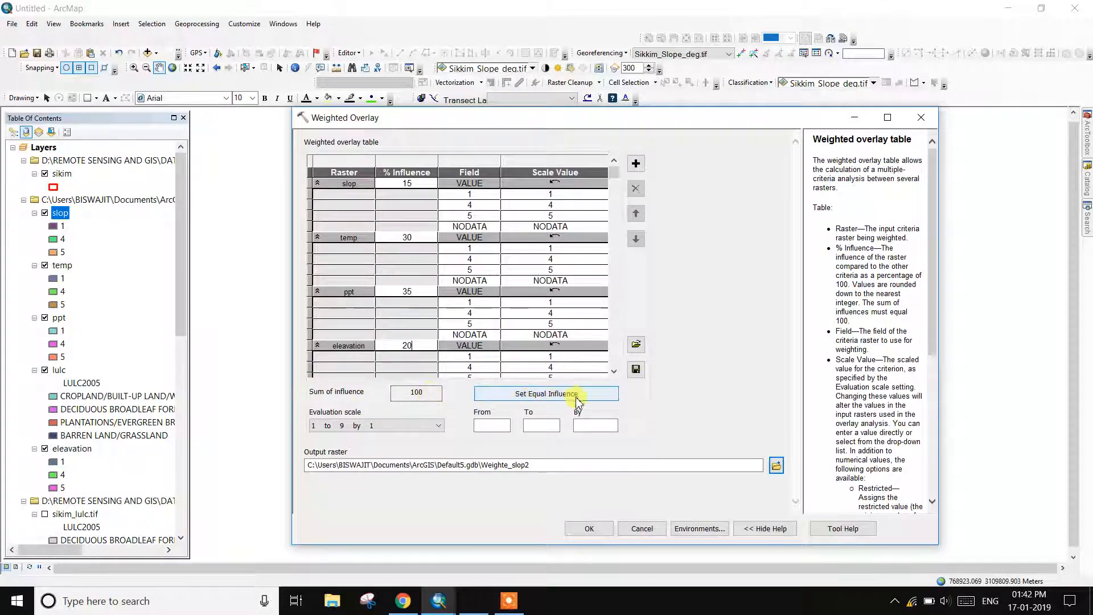
Step: Try to run the weighted overlay with the output raster named "weighted_overlay" in New Folder
click(775, 466)
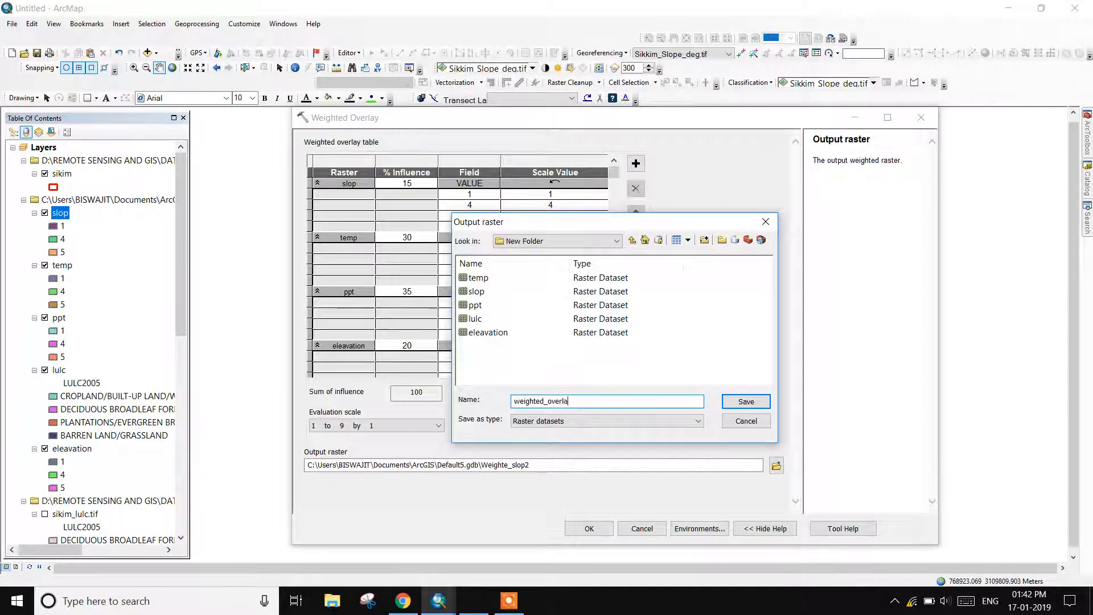
click(746, 402)
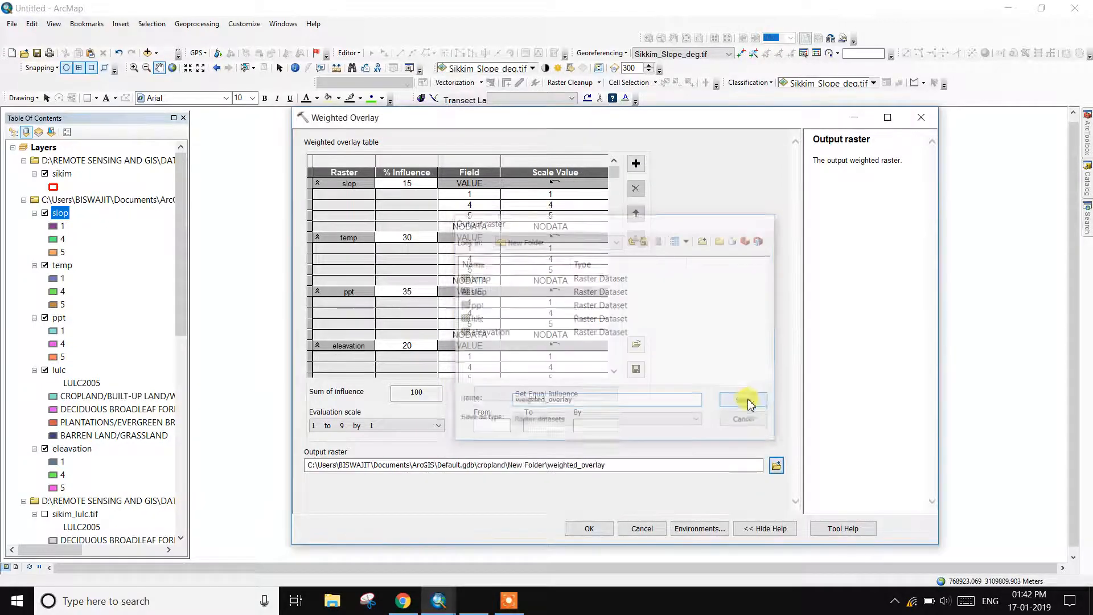
click(590, 527)
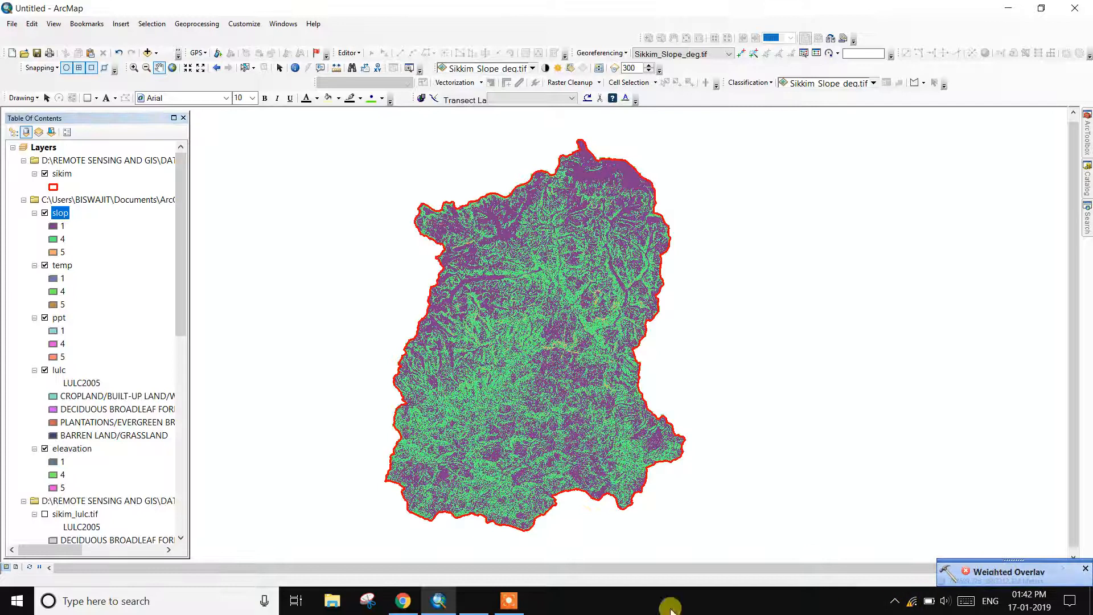
click(509, 601)
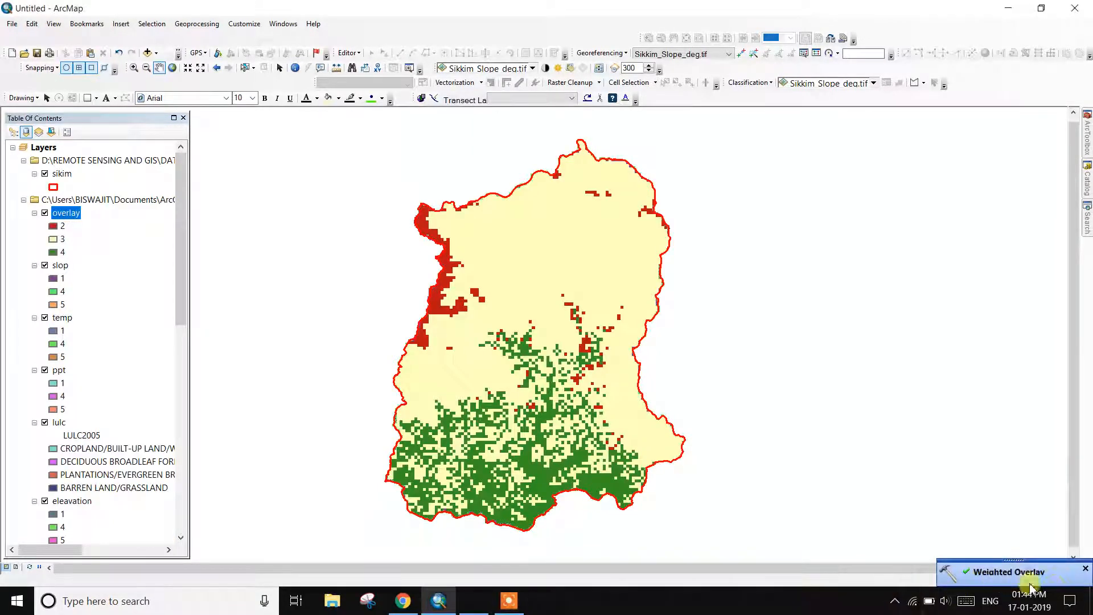
click(510, 601)
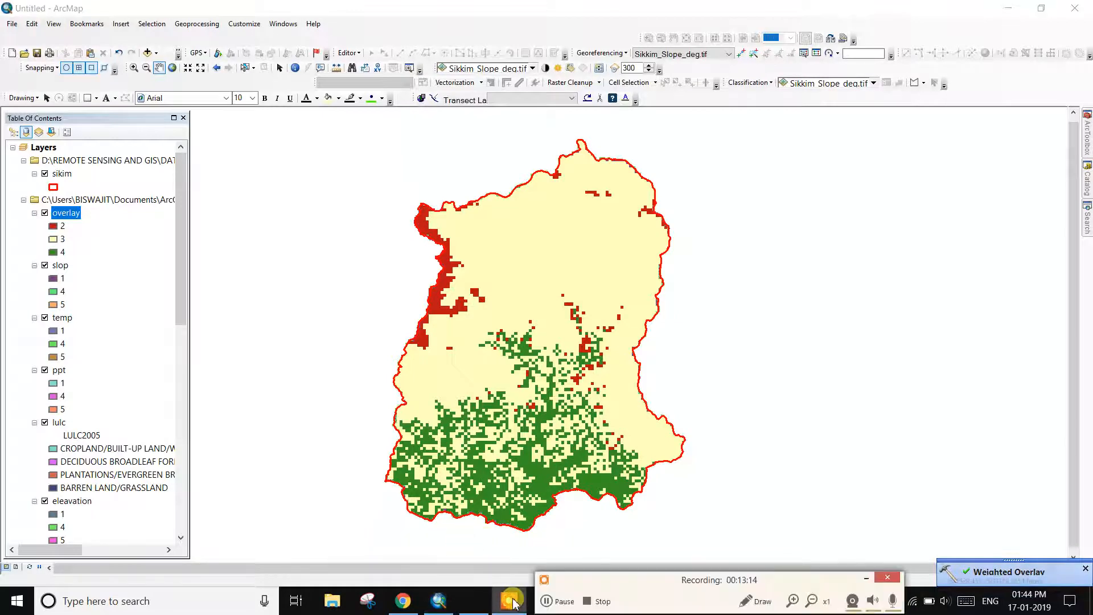
click(861, 577)
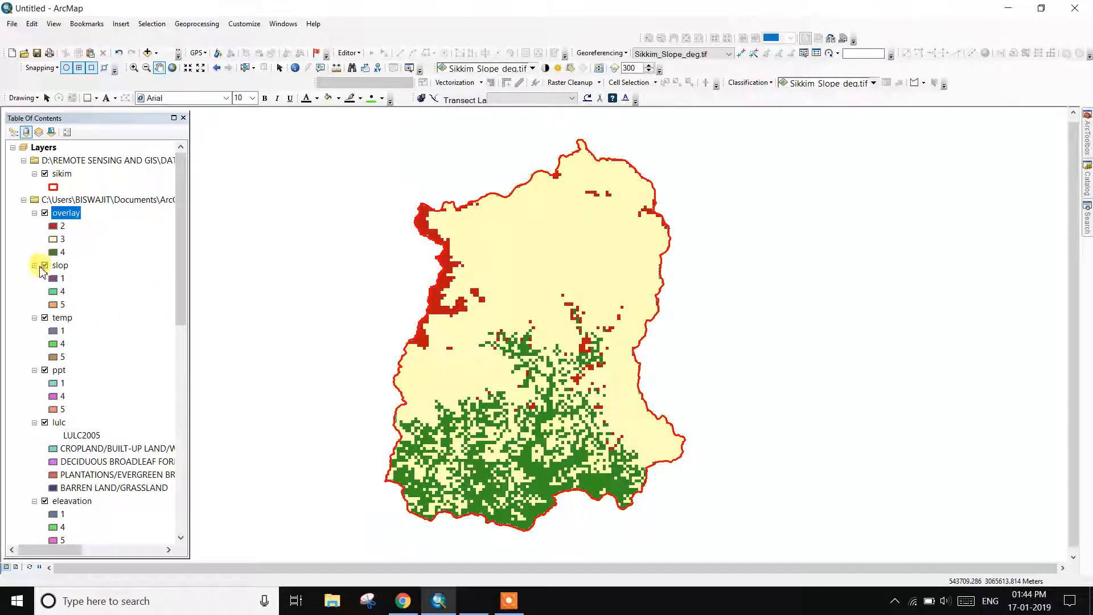
Step: Turn off the display of the slop, temp, ppt, lulc and eleavation layers, leaving overlay and sikim on
click(45, 266)
click(45, 318)
click(45, 370)
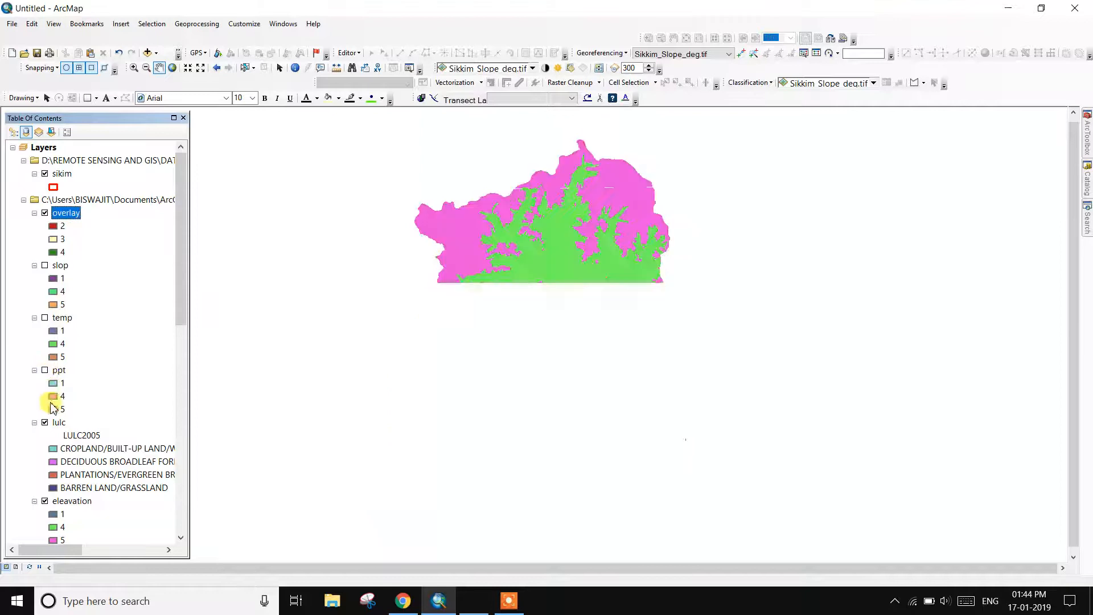
click(45, 422)
scroll(57, 407, down, 4)
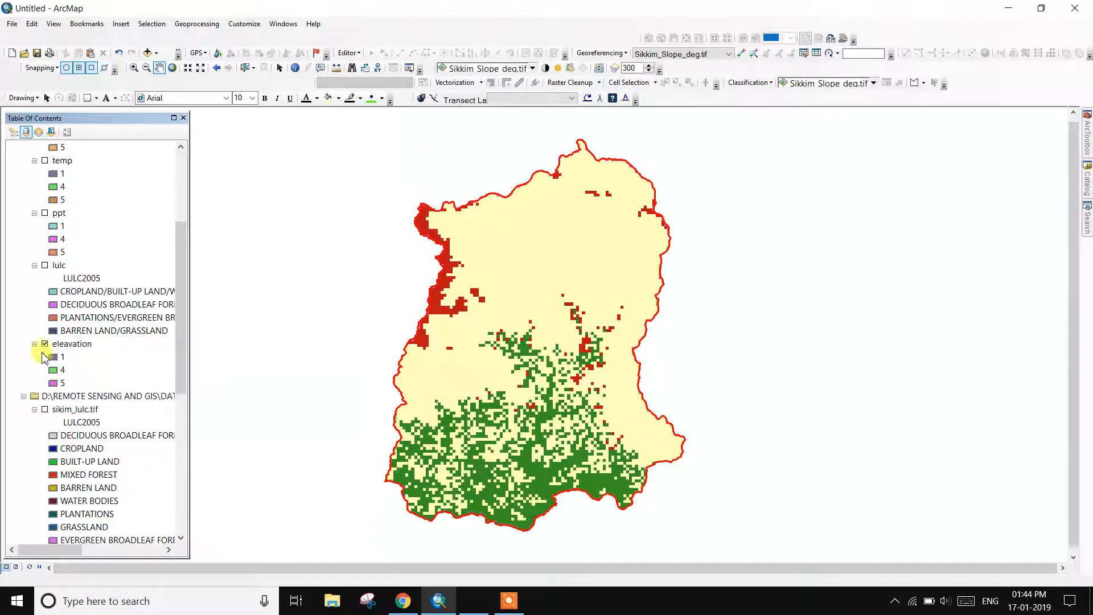
click(45, 344)
scroll(73, 441, down, 8)
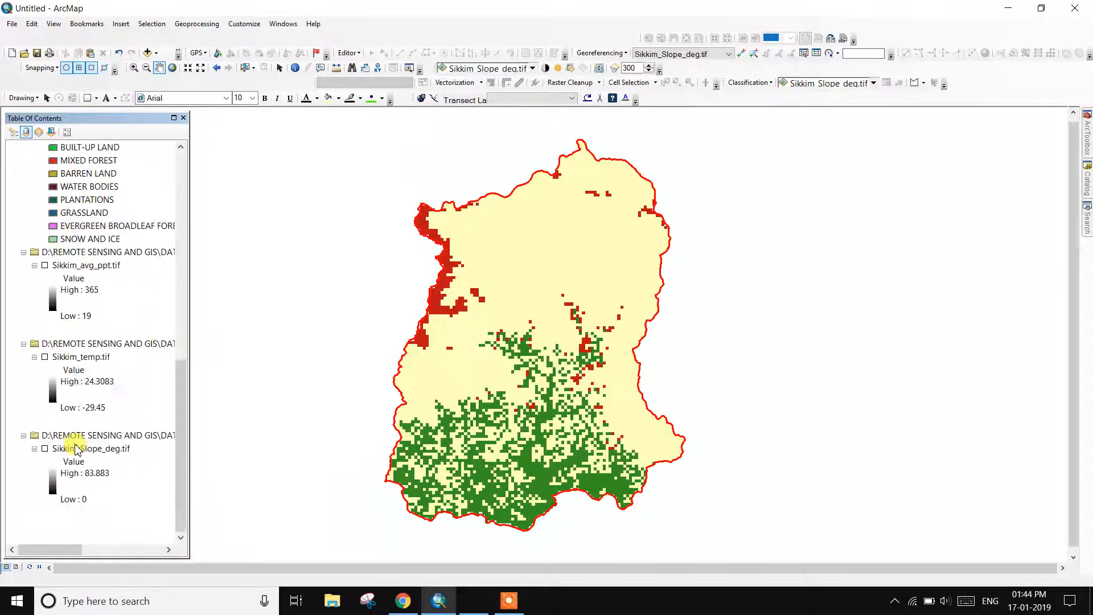
scroll(74, 444, up, 6)
scroll(77, 439, up, 5)
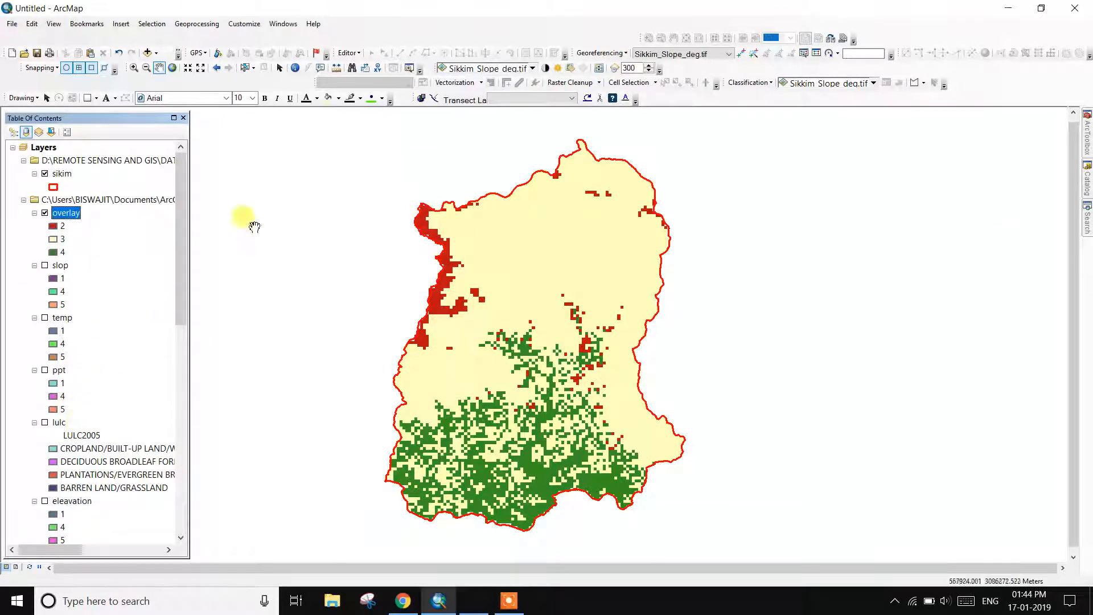
Step: Start the Raster Calculator from Spatial Analyst's Map Algebra tools and build the expression Float("lulc"*"overlay")
click(1087, 149)
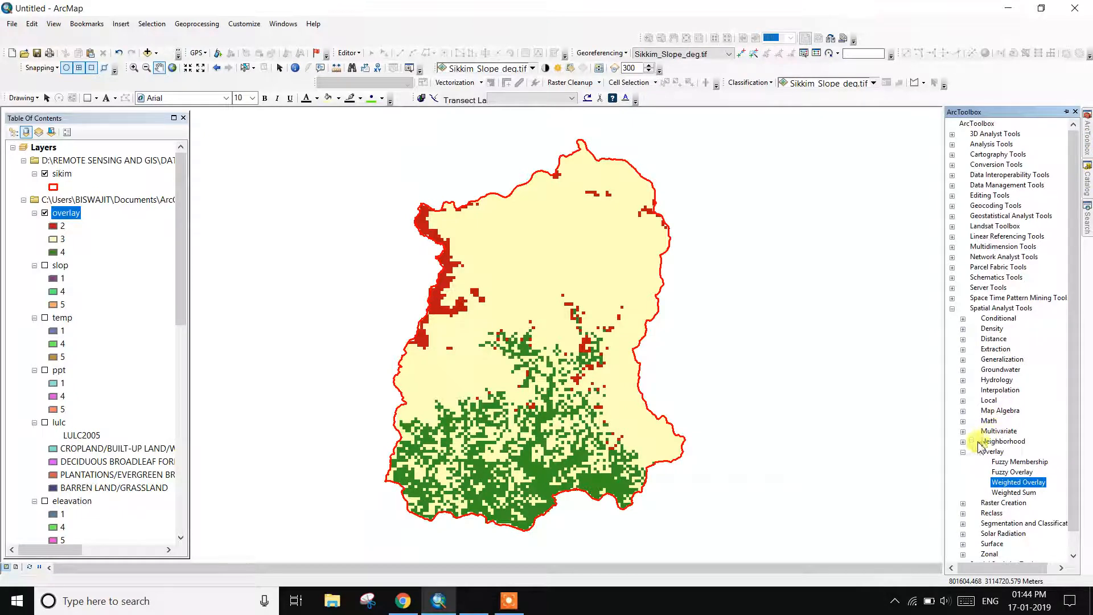
click(963, 452)
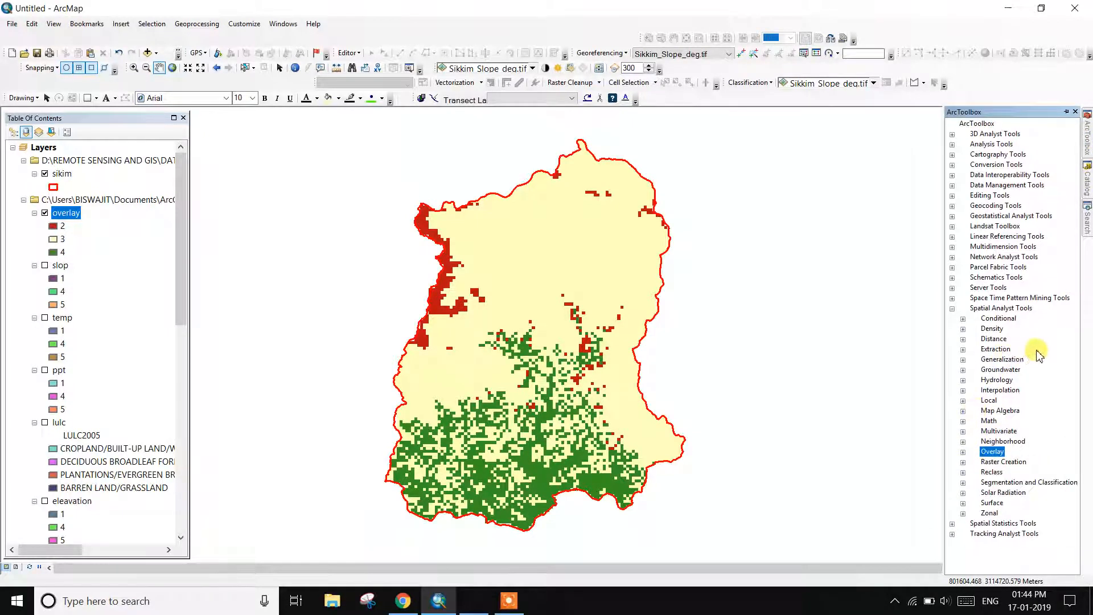
double_click(1001, 411)
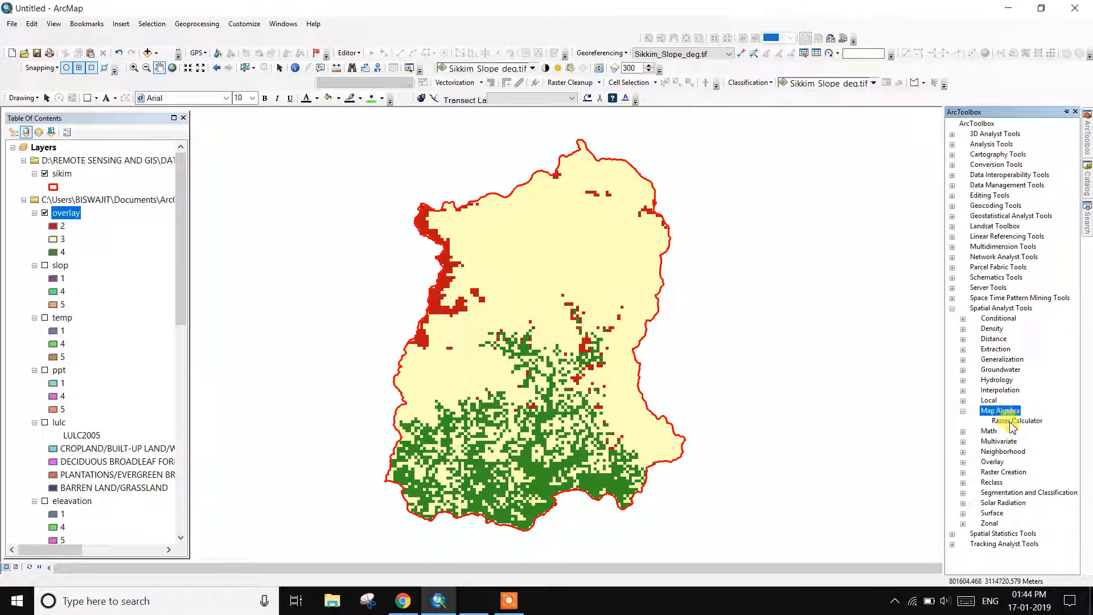
double_click(1015, 422)
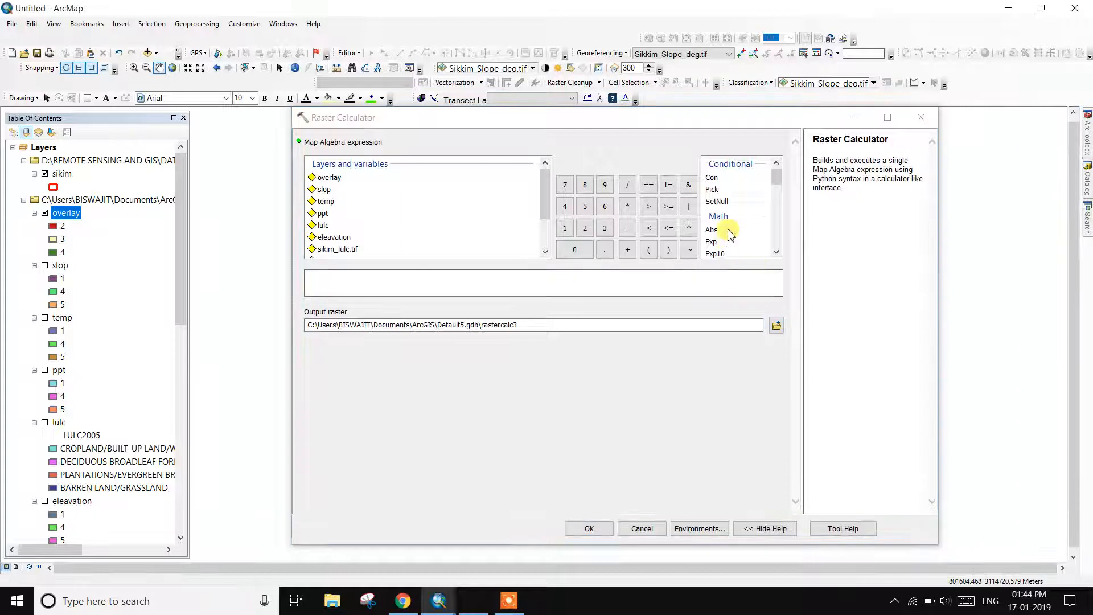
scroll(744, 228, down, 2)
double_click(742, 233)
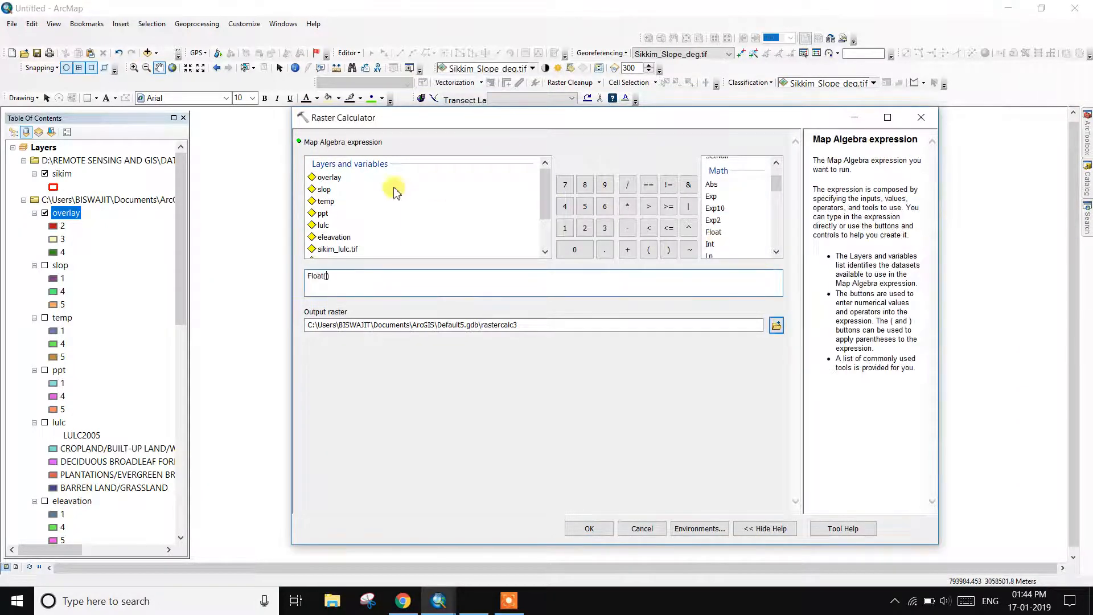
double_click(326, 226)
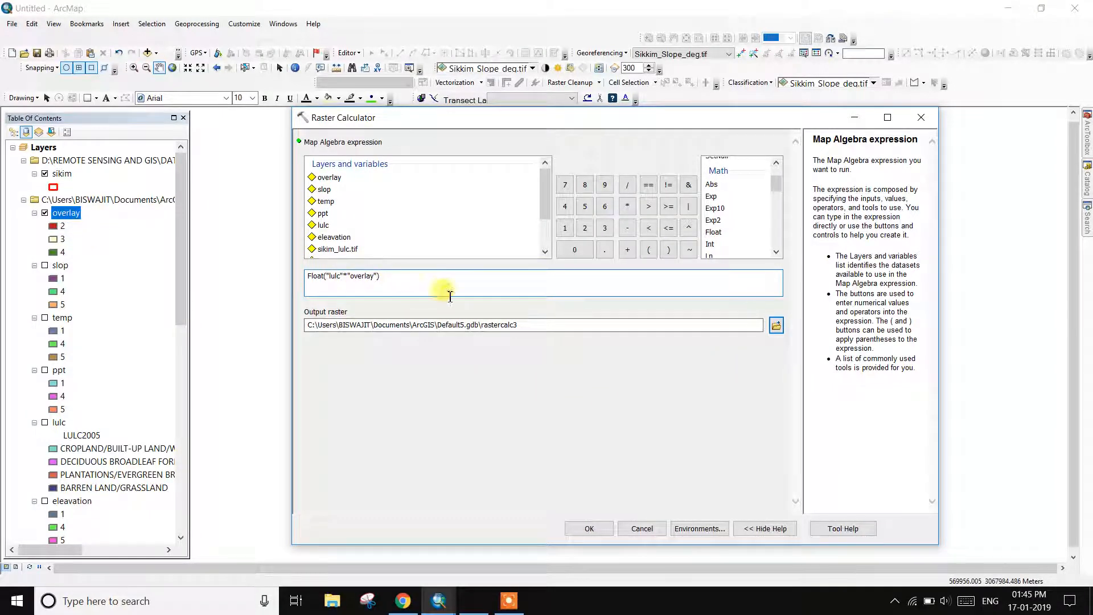
Step: Name the output raster "cropland" in New Folder and run the raster calculation
click(778, 325)
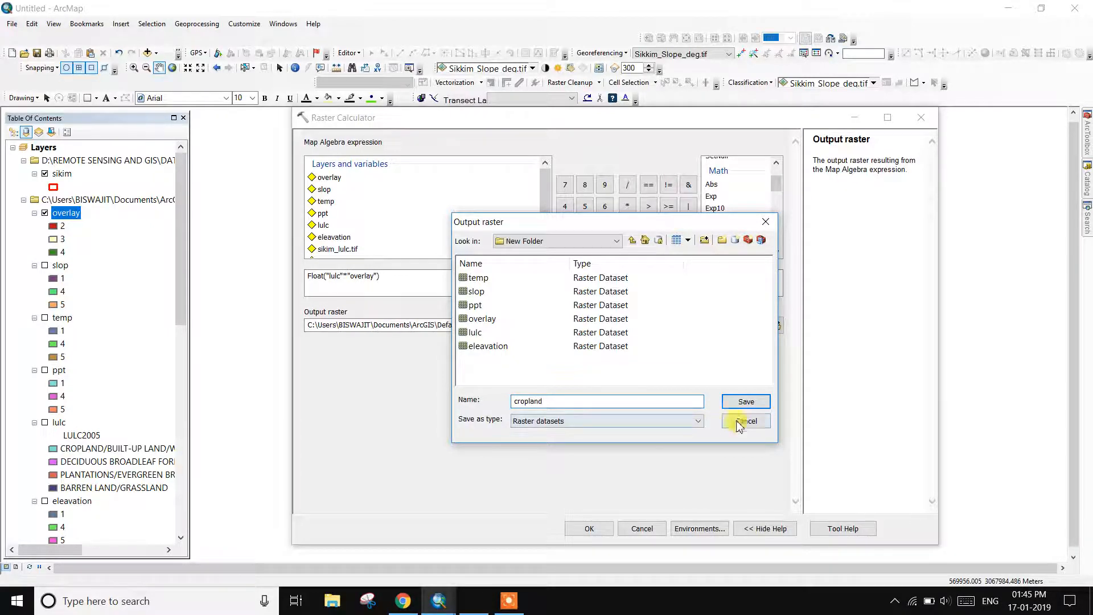
click(746, 402)
click(605, 524)
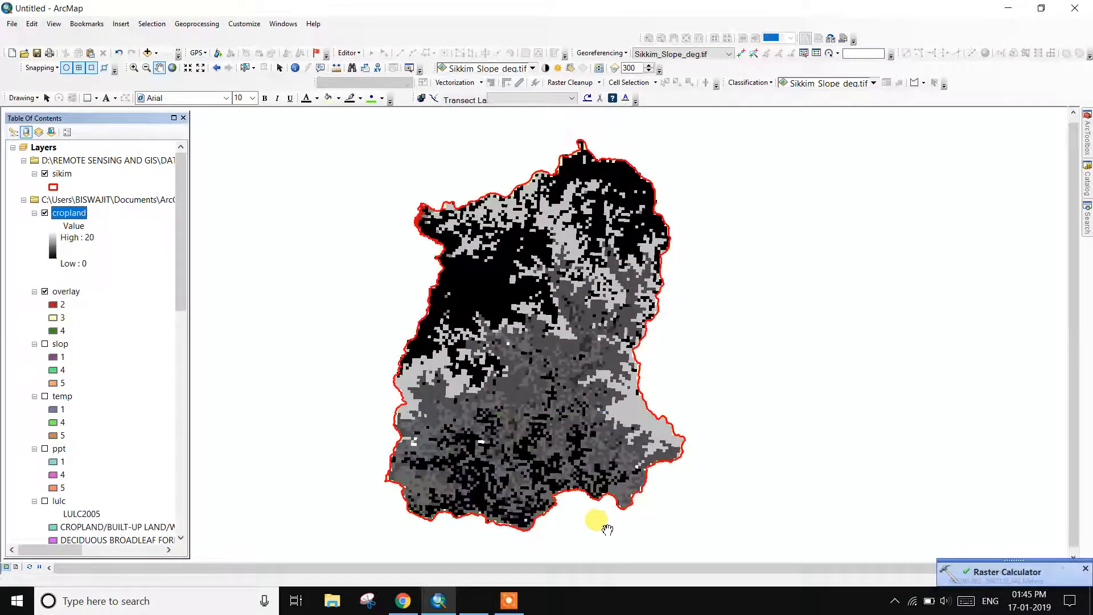
click(1087, 568)
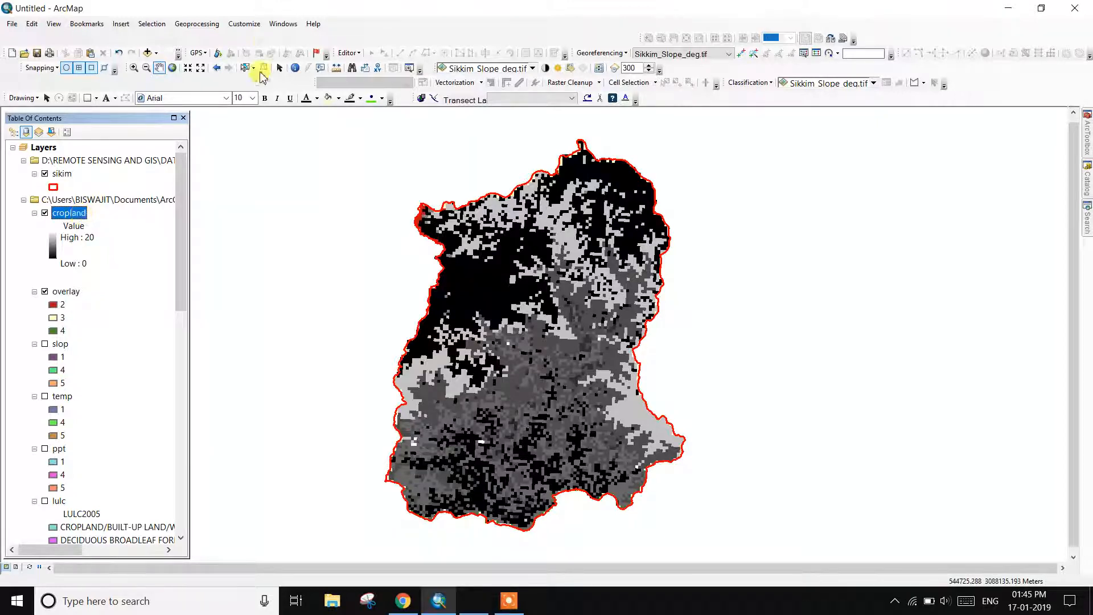
Step: Symbolize the cropland layer as classified with 4 classes, computing the histogram and using the dark green to yellow to red color ramp
right_click(68, 214)
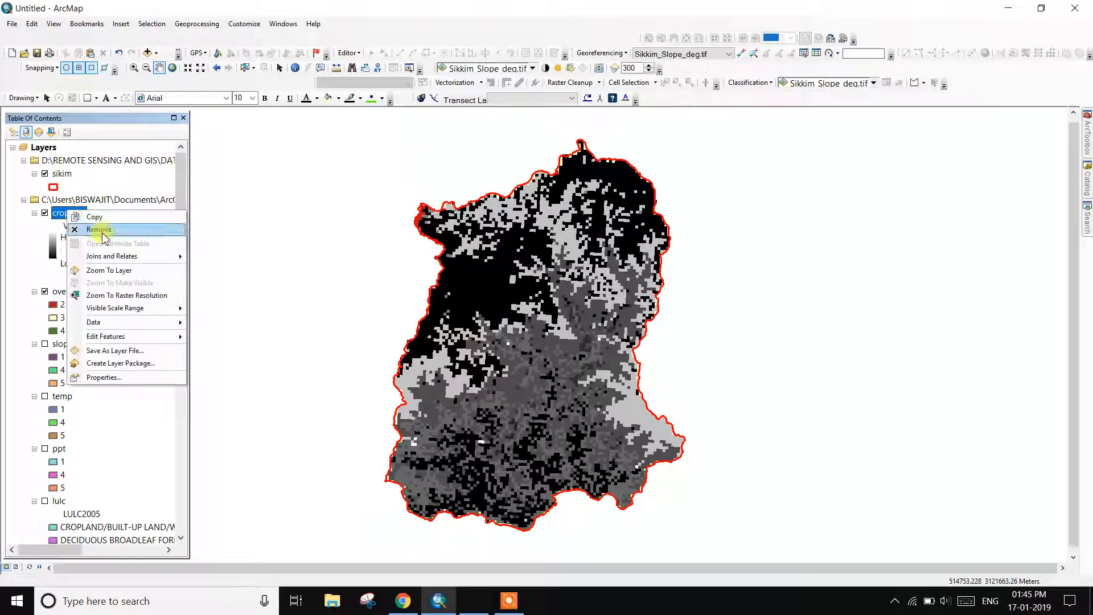
click(119, 379)
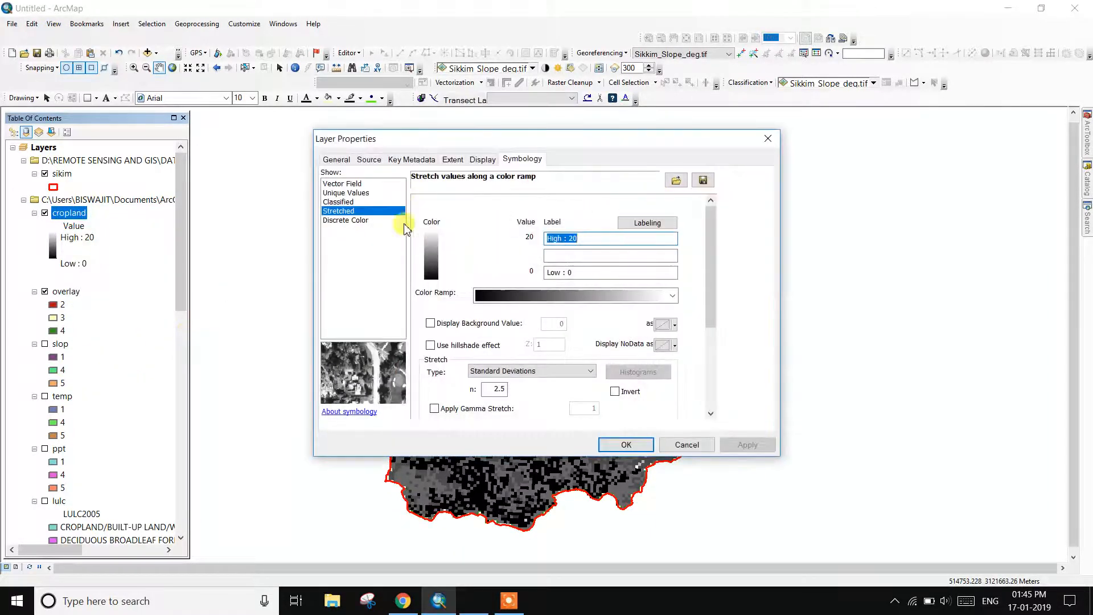
click(347, 202)
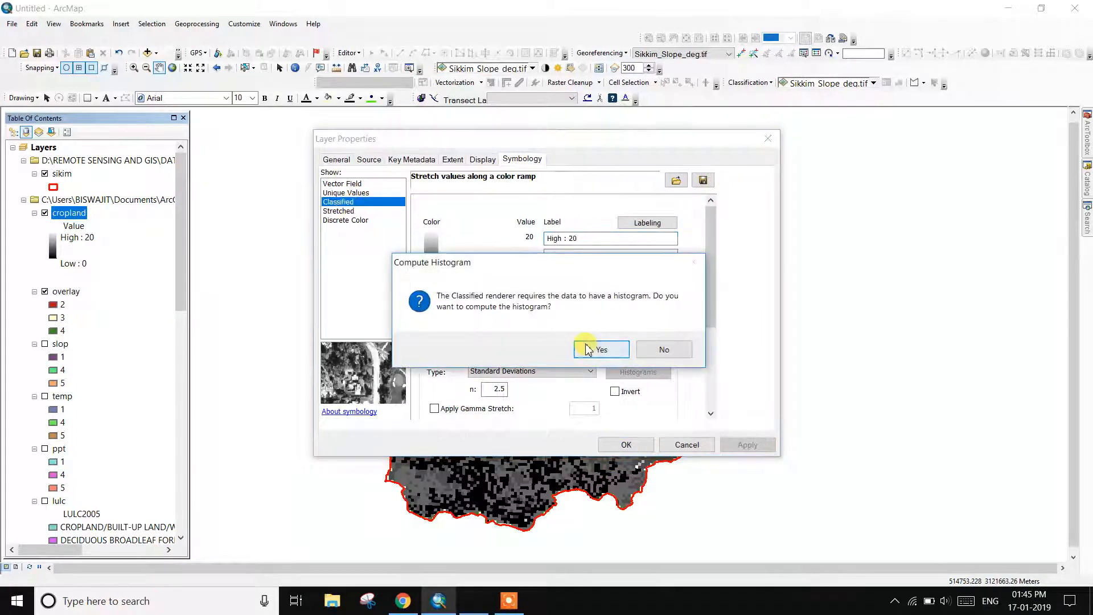
click(599, 350)
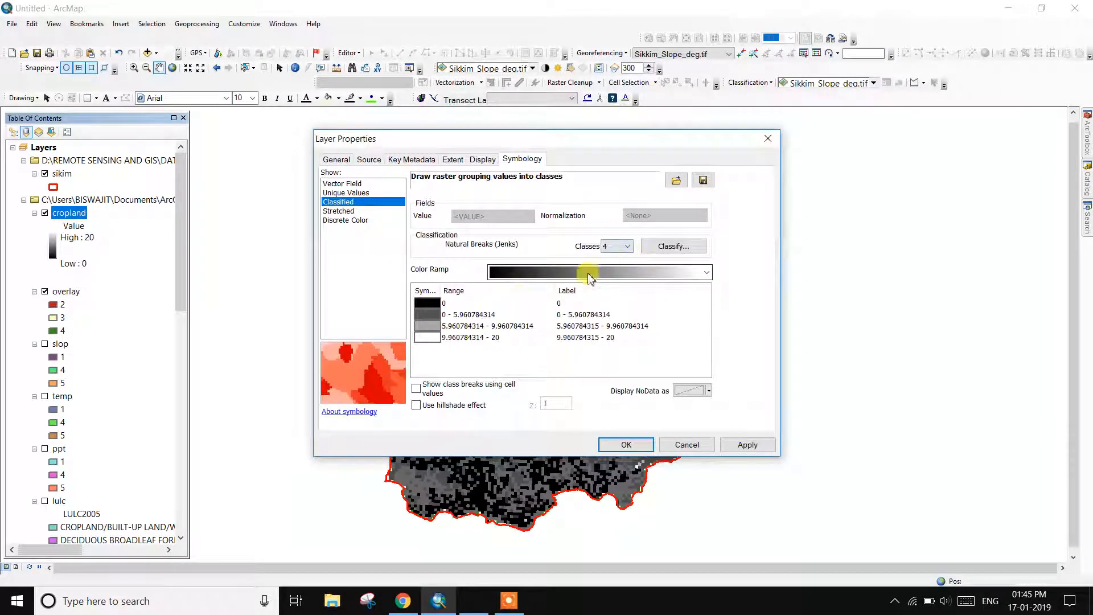
click(620, 278)
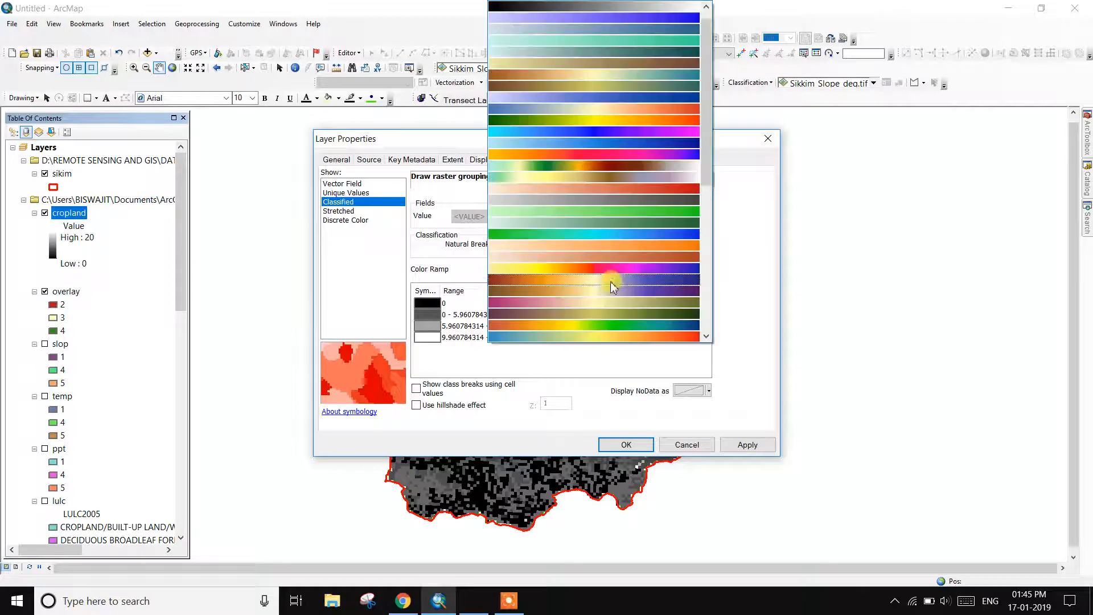
click(630, 128)
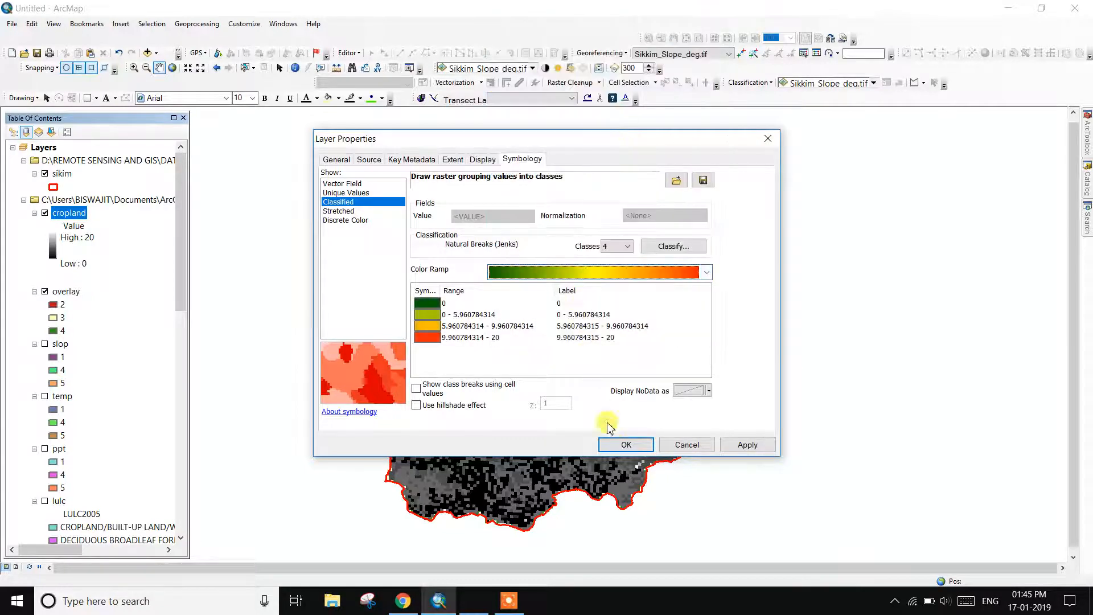
click(622, 447)
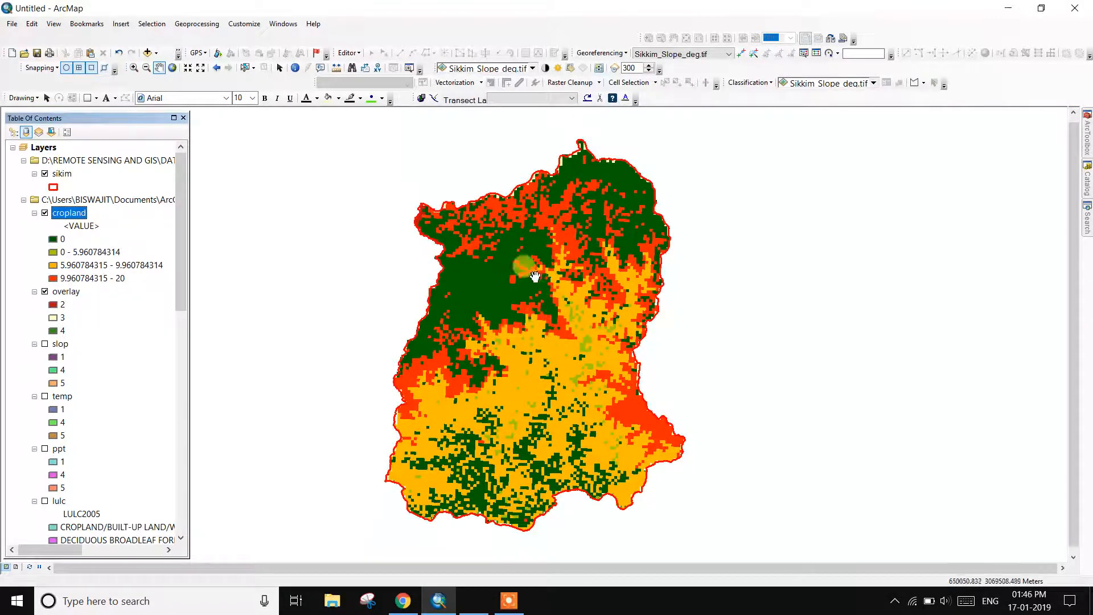
drag(541, 323, 567, 310)
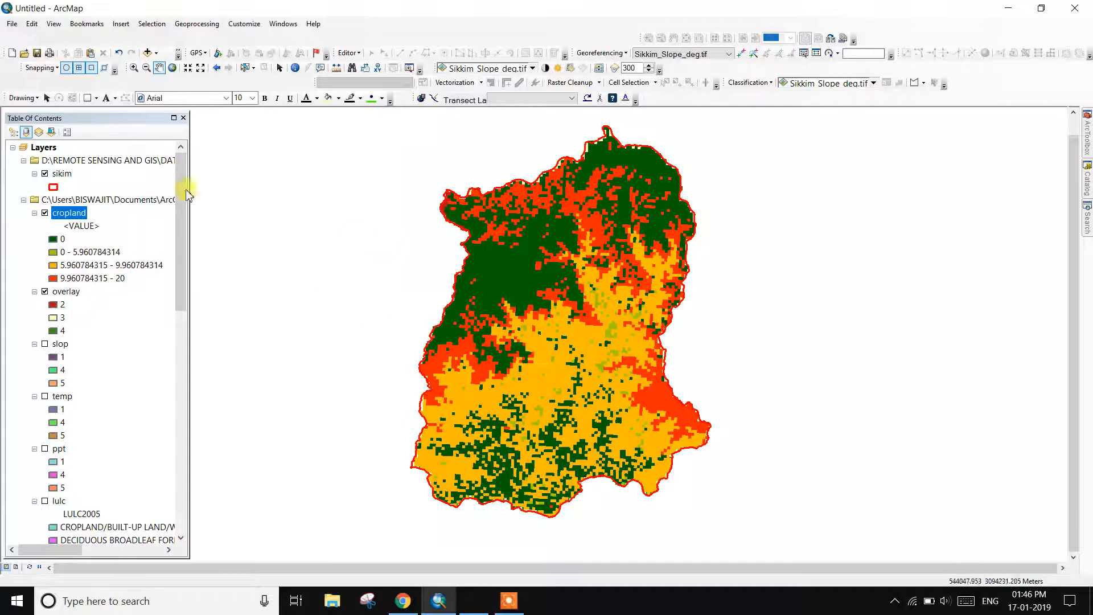
click(513, 609)
click(558, 601)
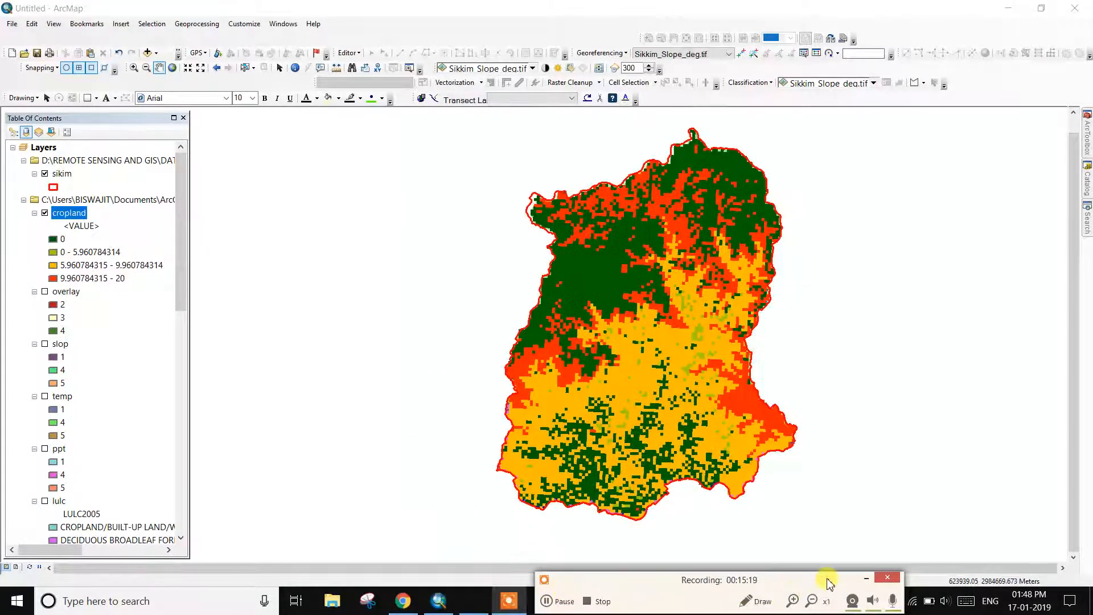
click(866, 578)
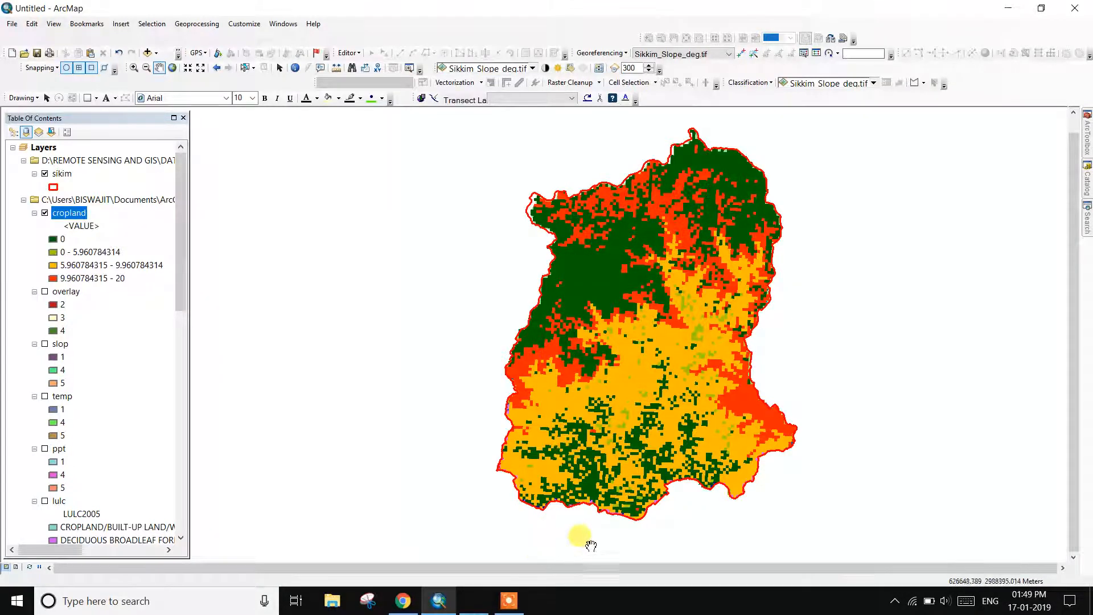
click(511, 605)
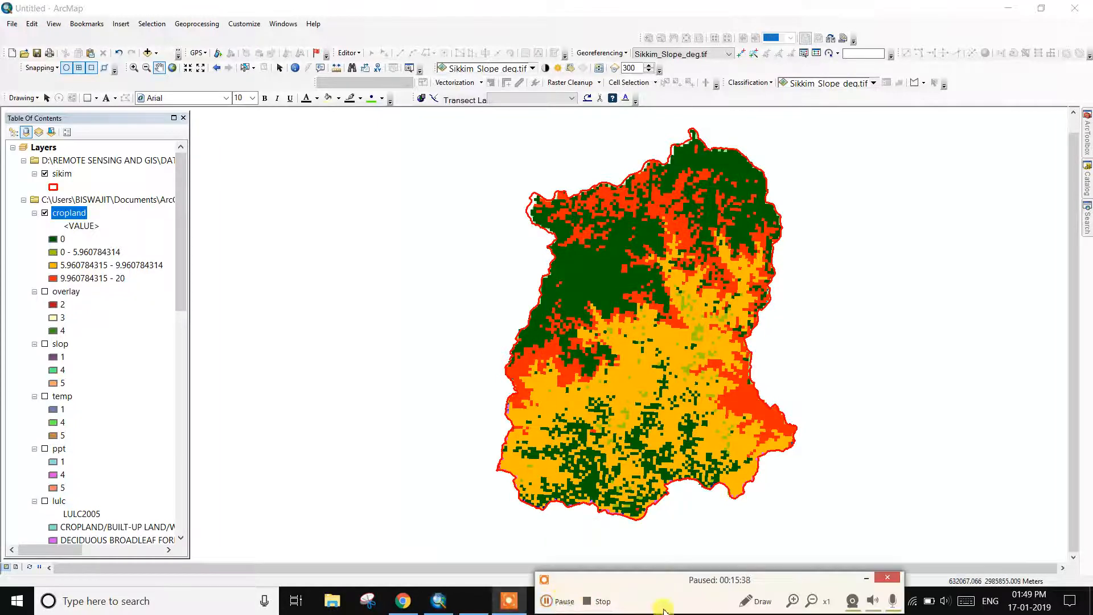
click(865, 578)
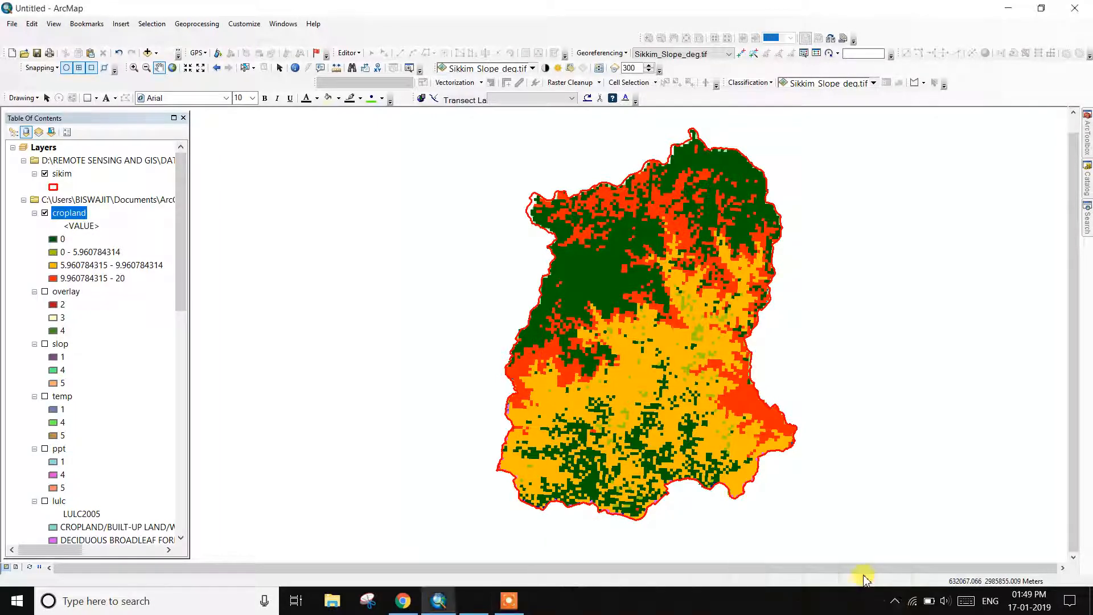